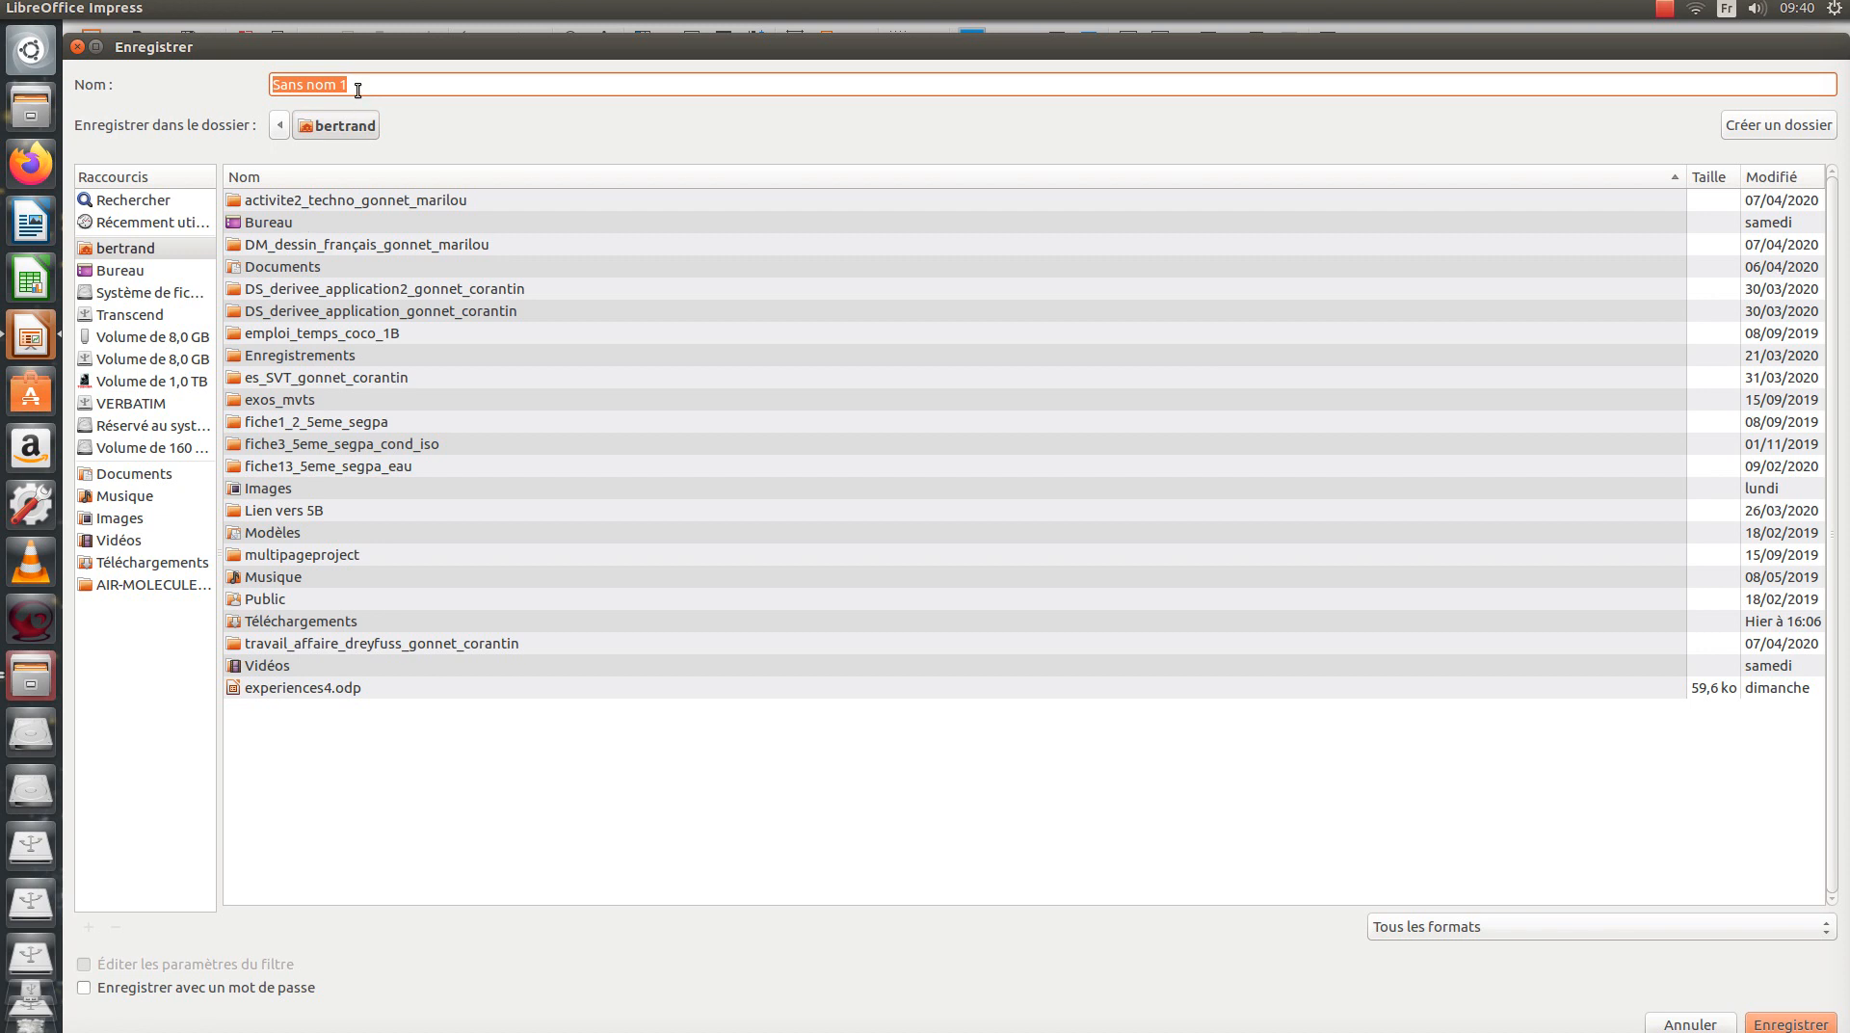
Save the presentation under the name nom_prenom_pollution
text(n)
click(1780, 1024)
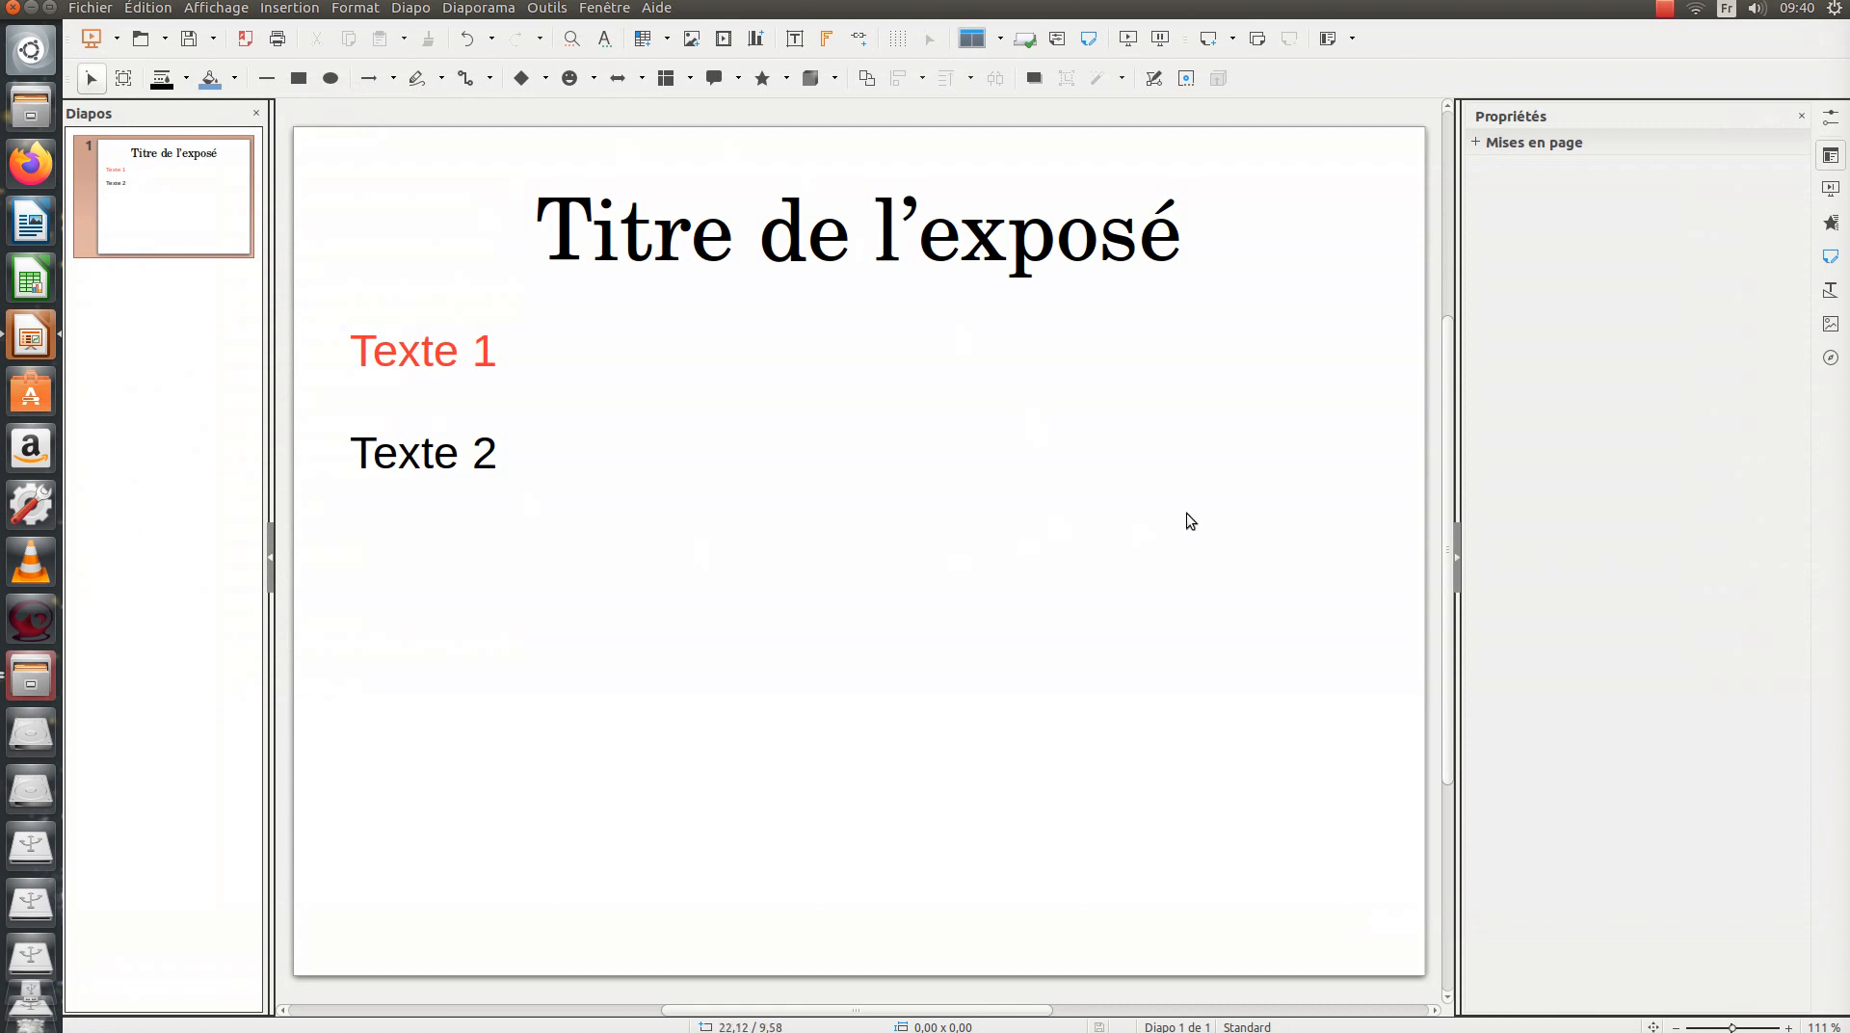
Add a second slide and give it the title "Sommaire"
click(418, 10)
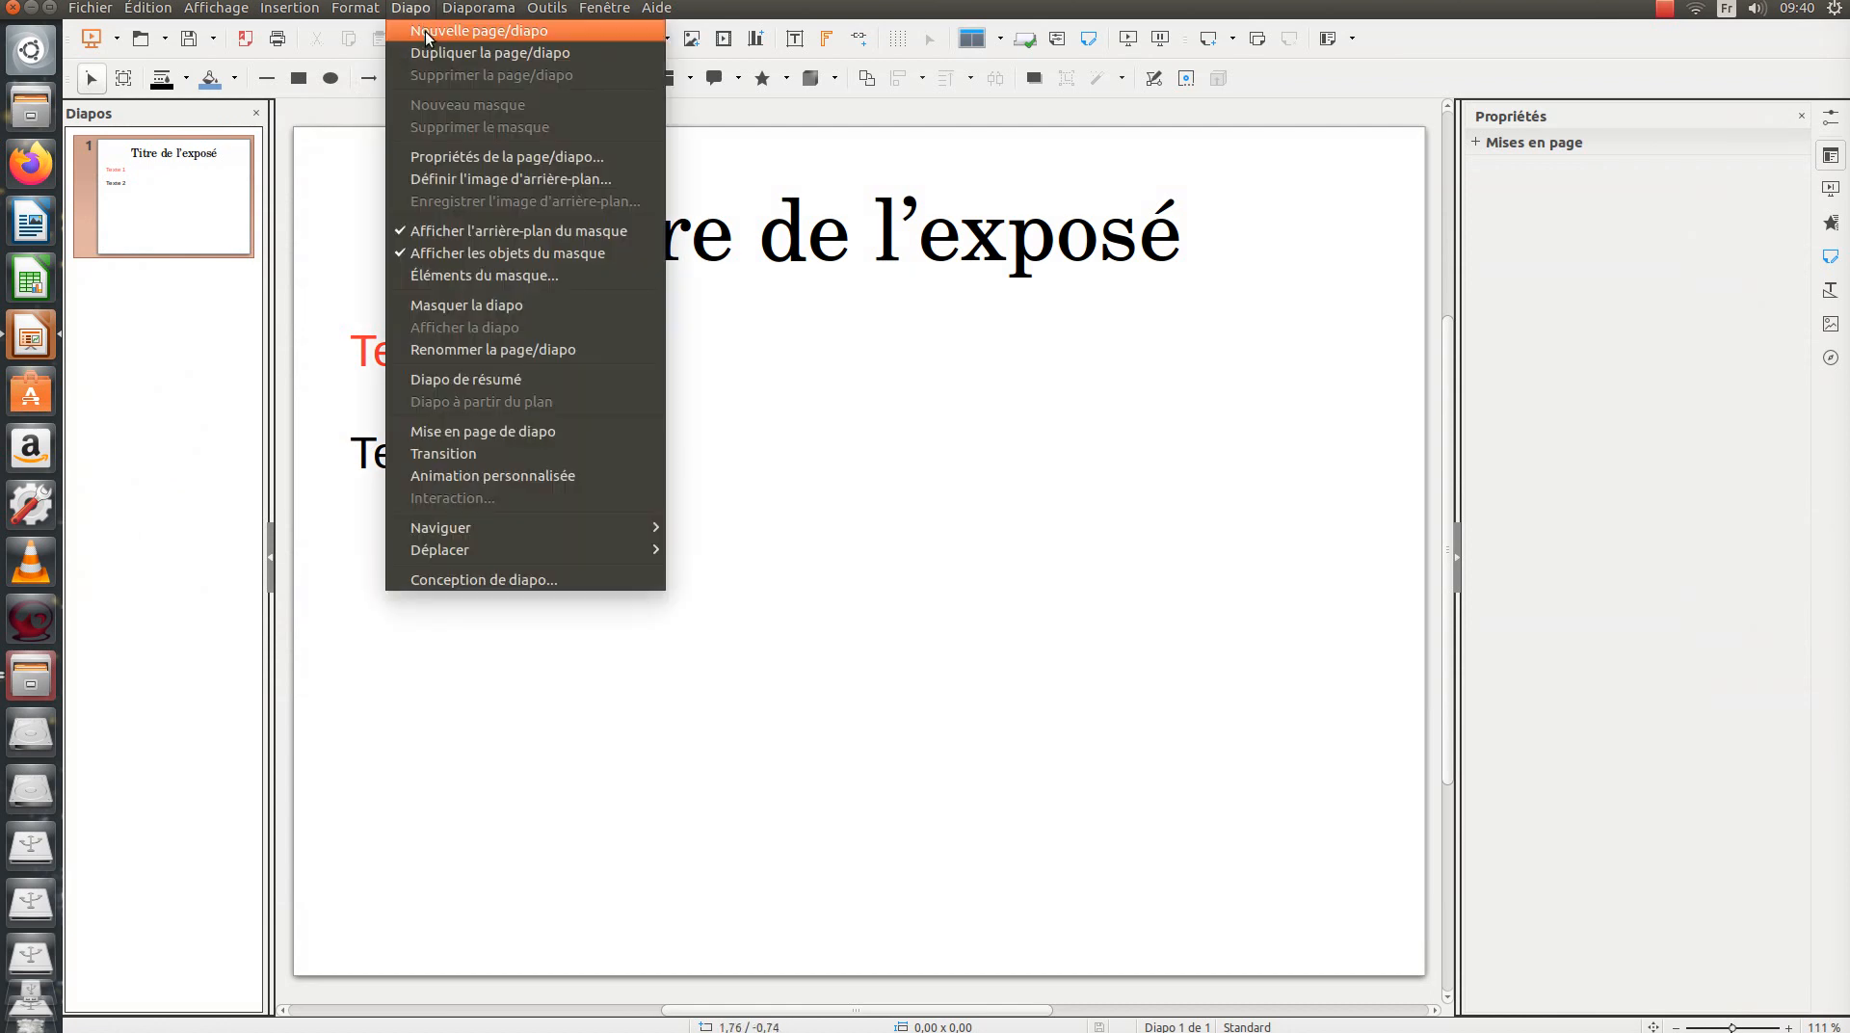
click(425, 31)
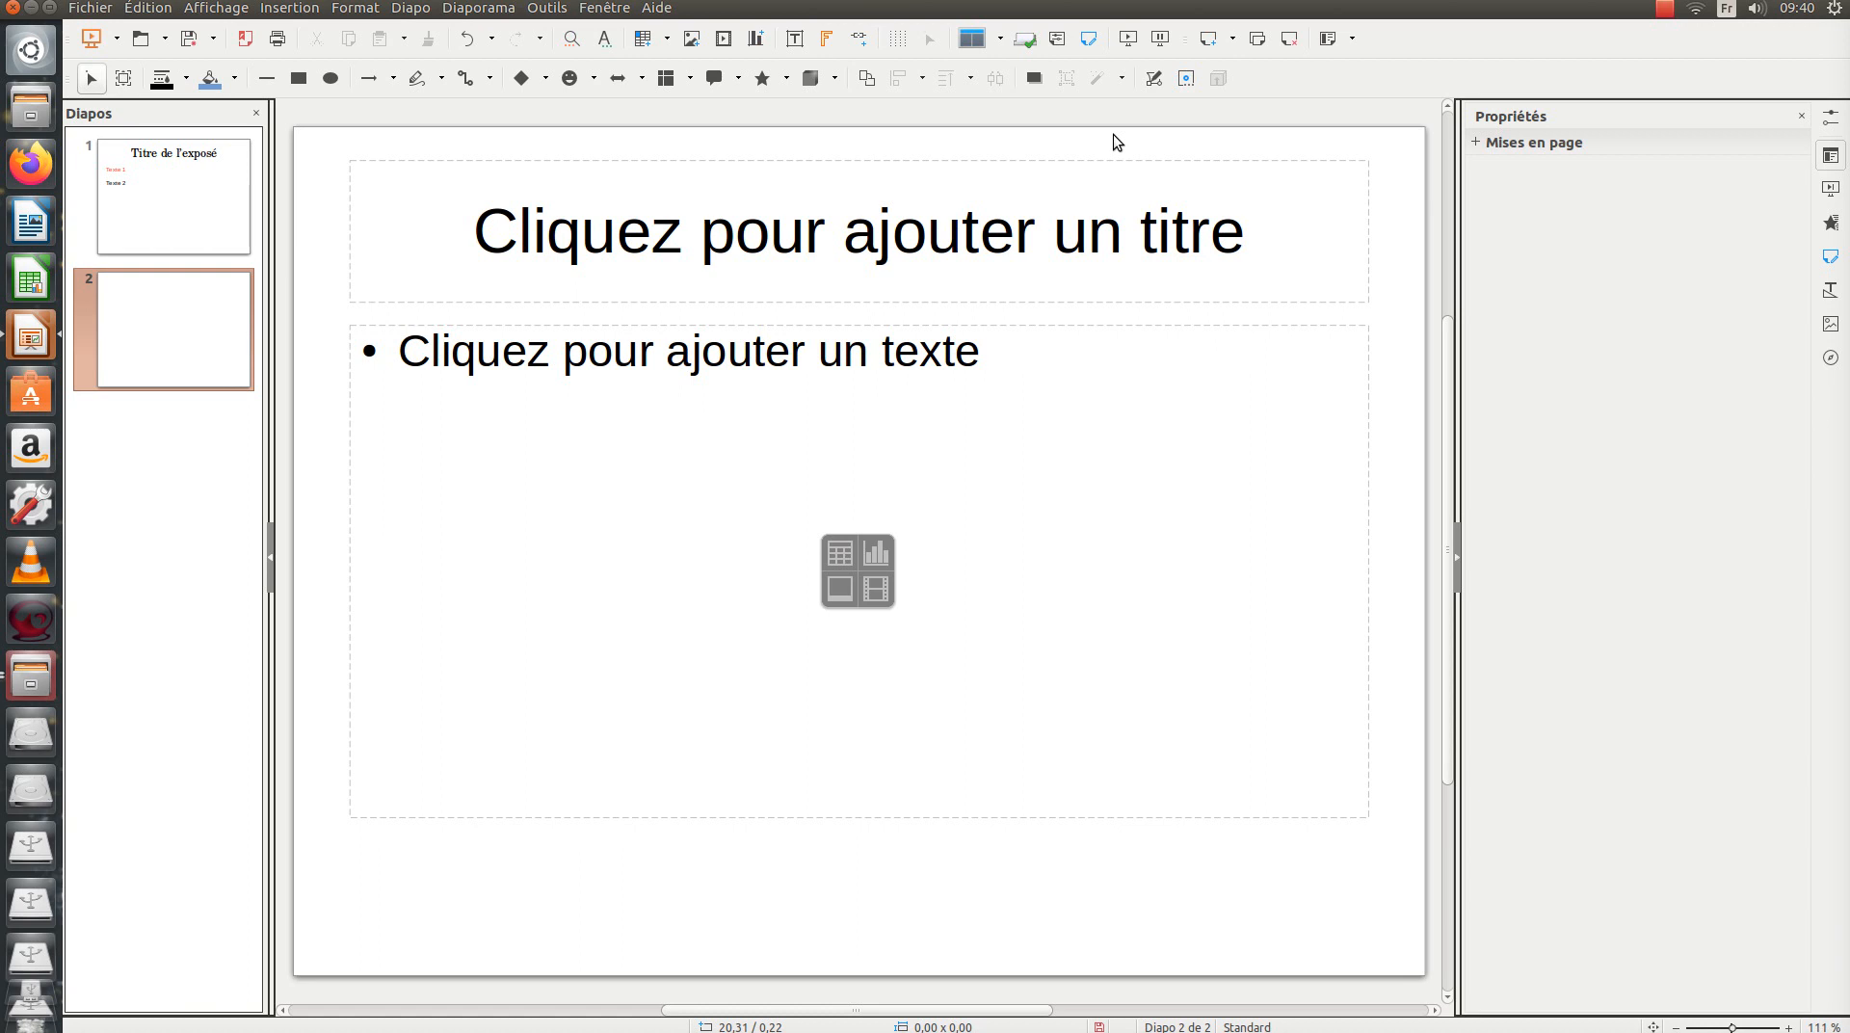
click(143, 341)
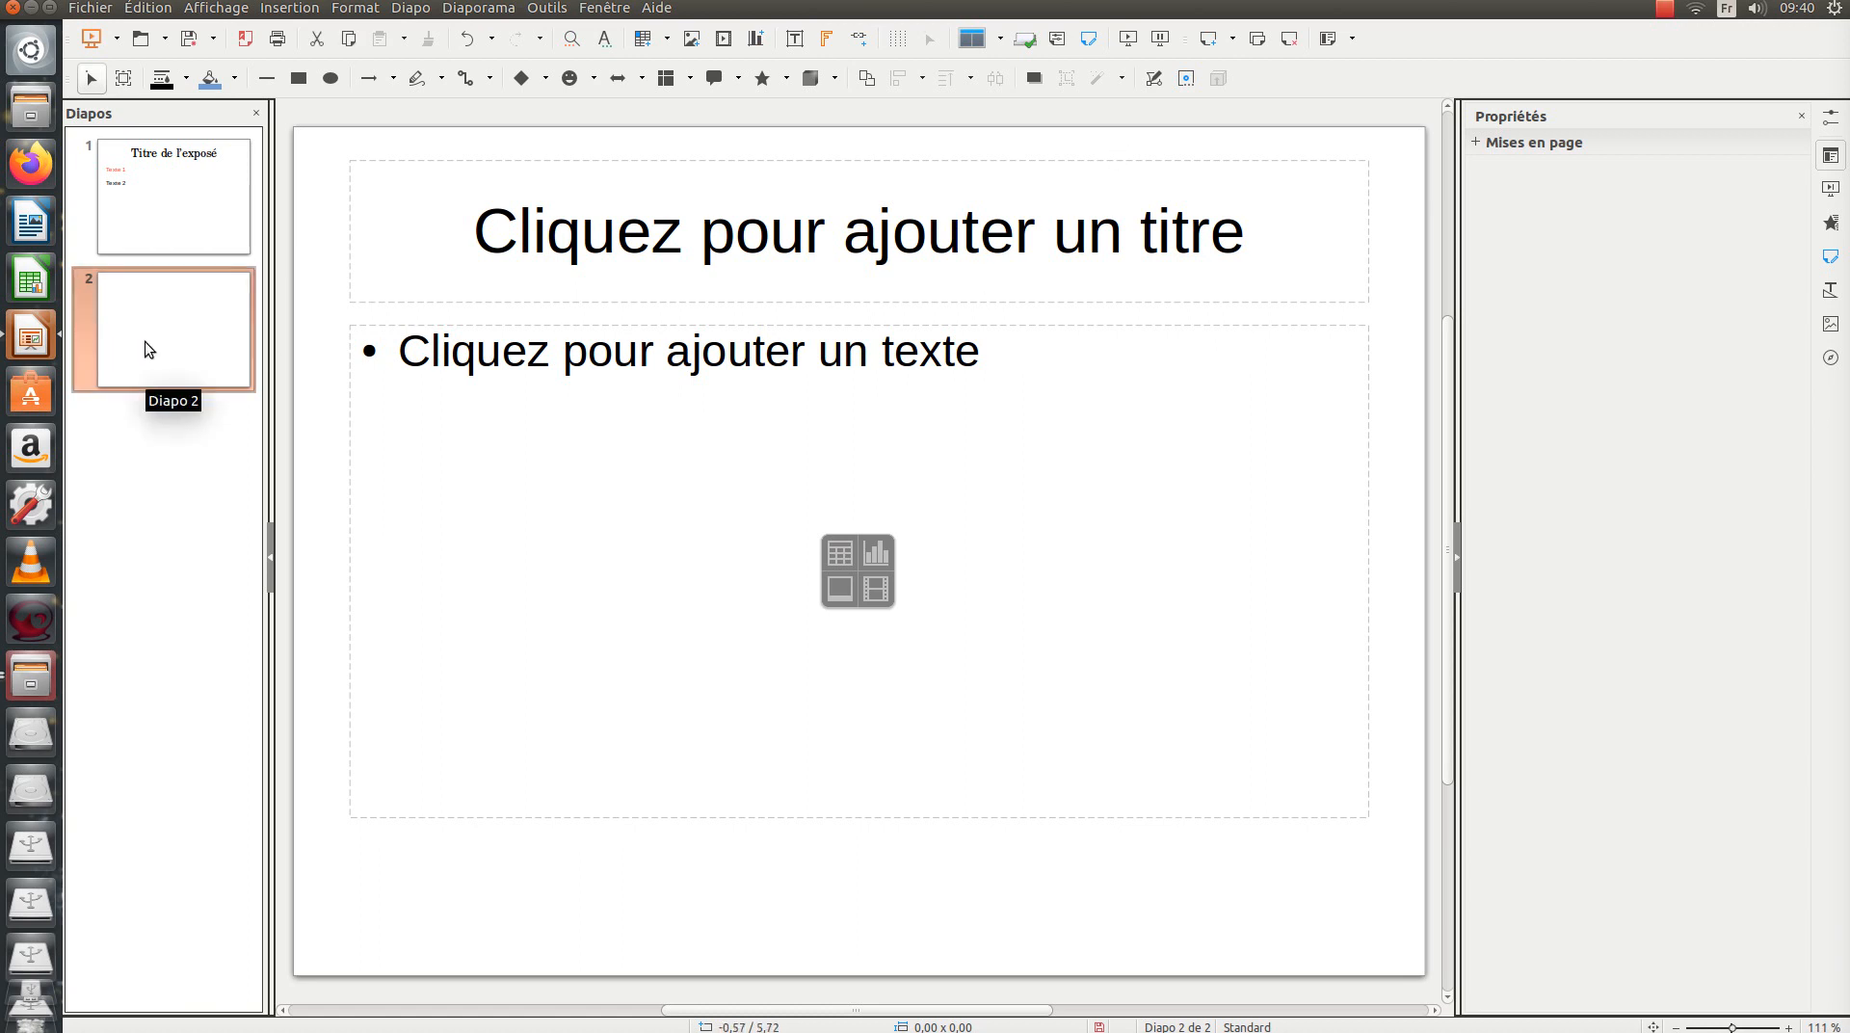
click(851, 235)
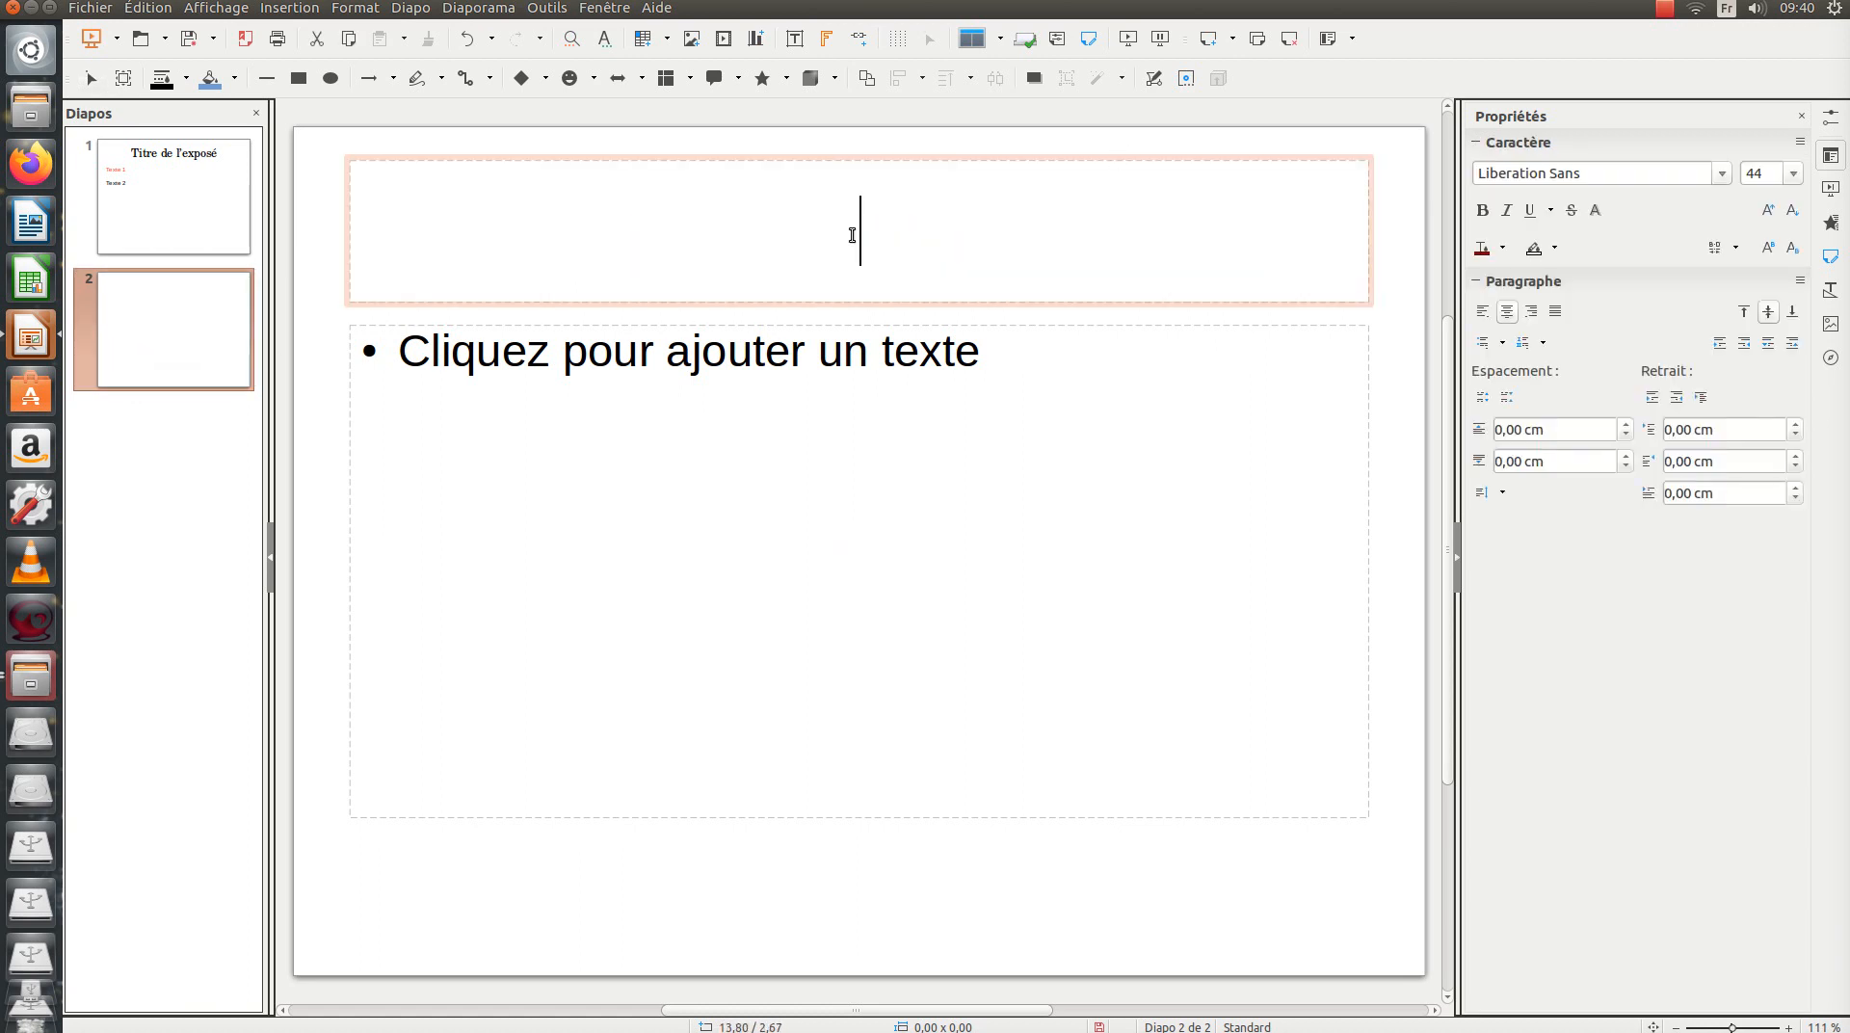
text(Sommai)
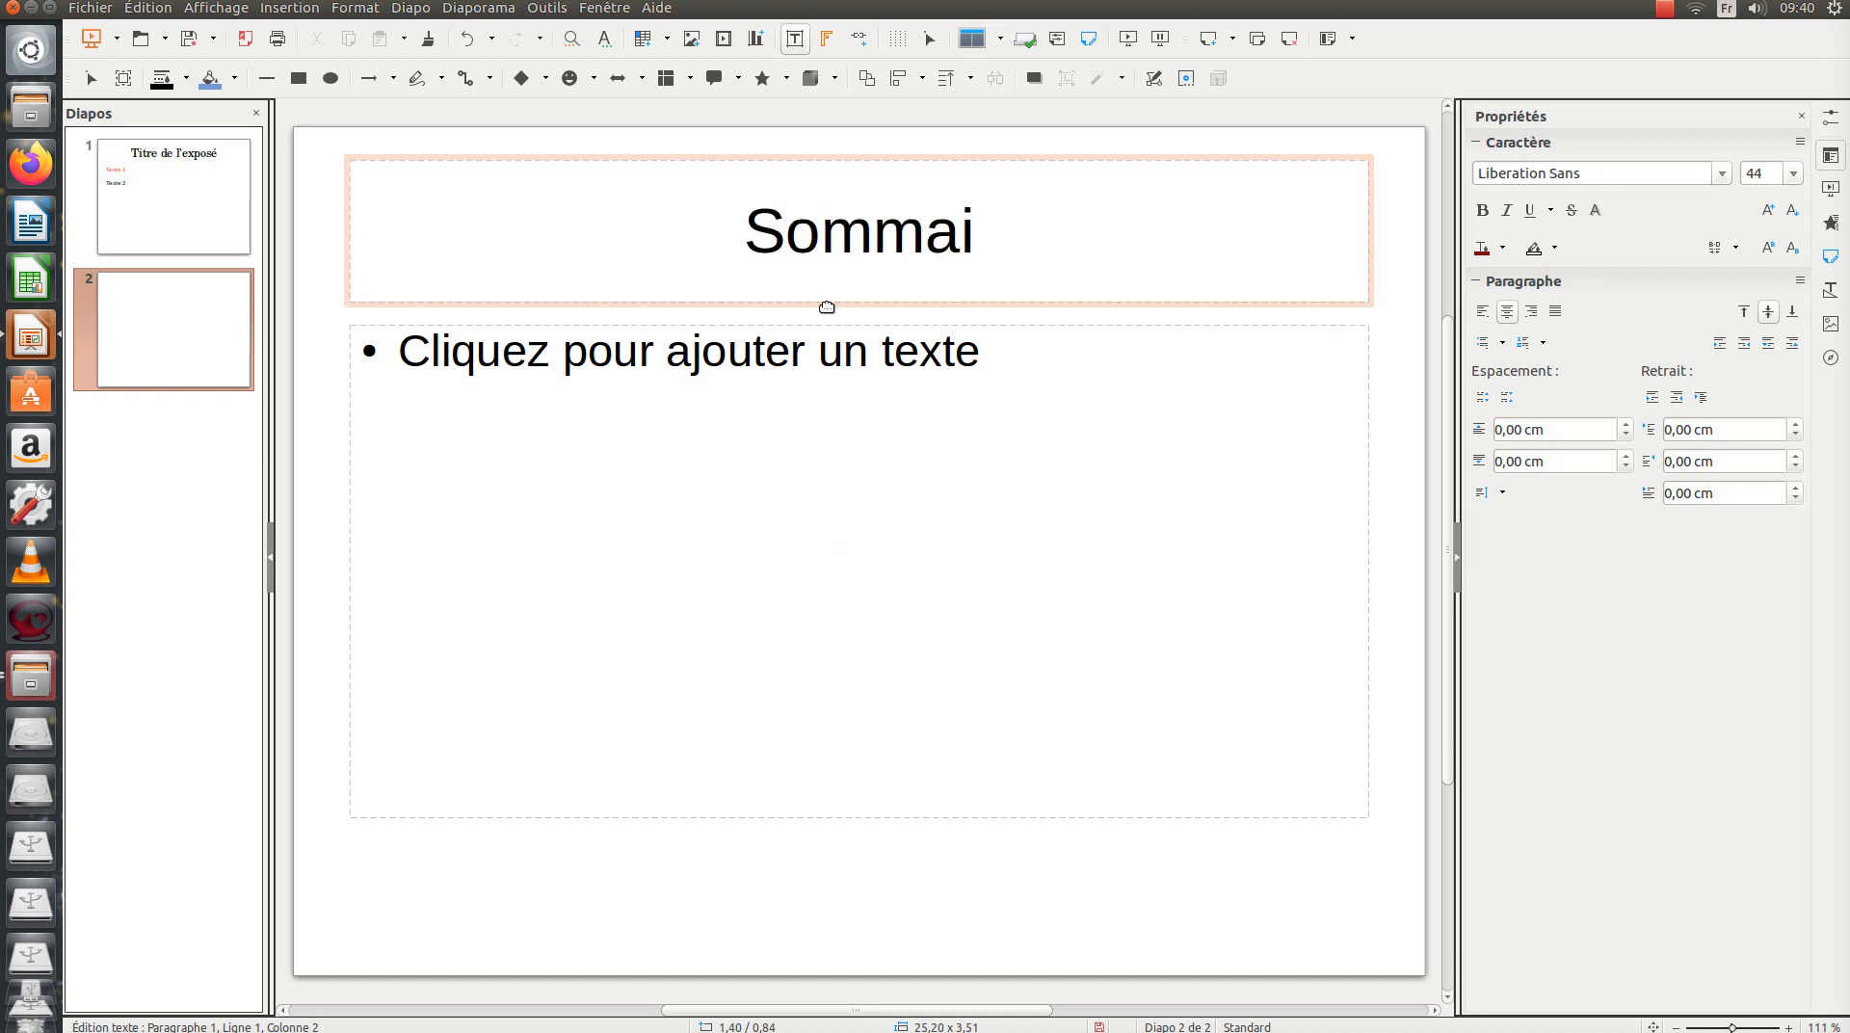
text(re)
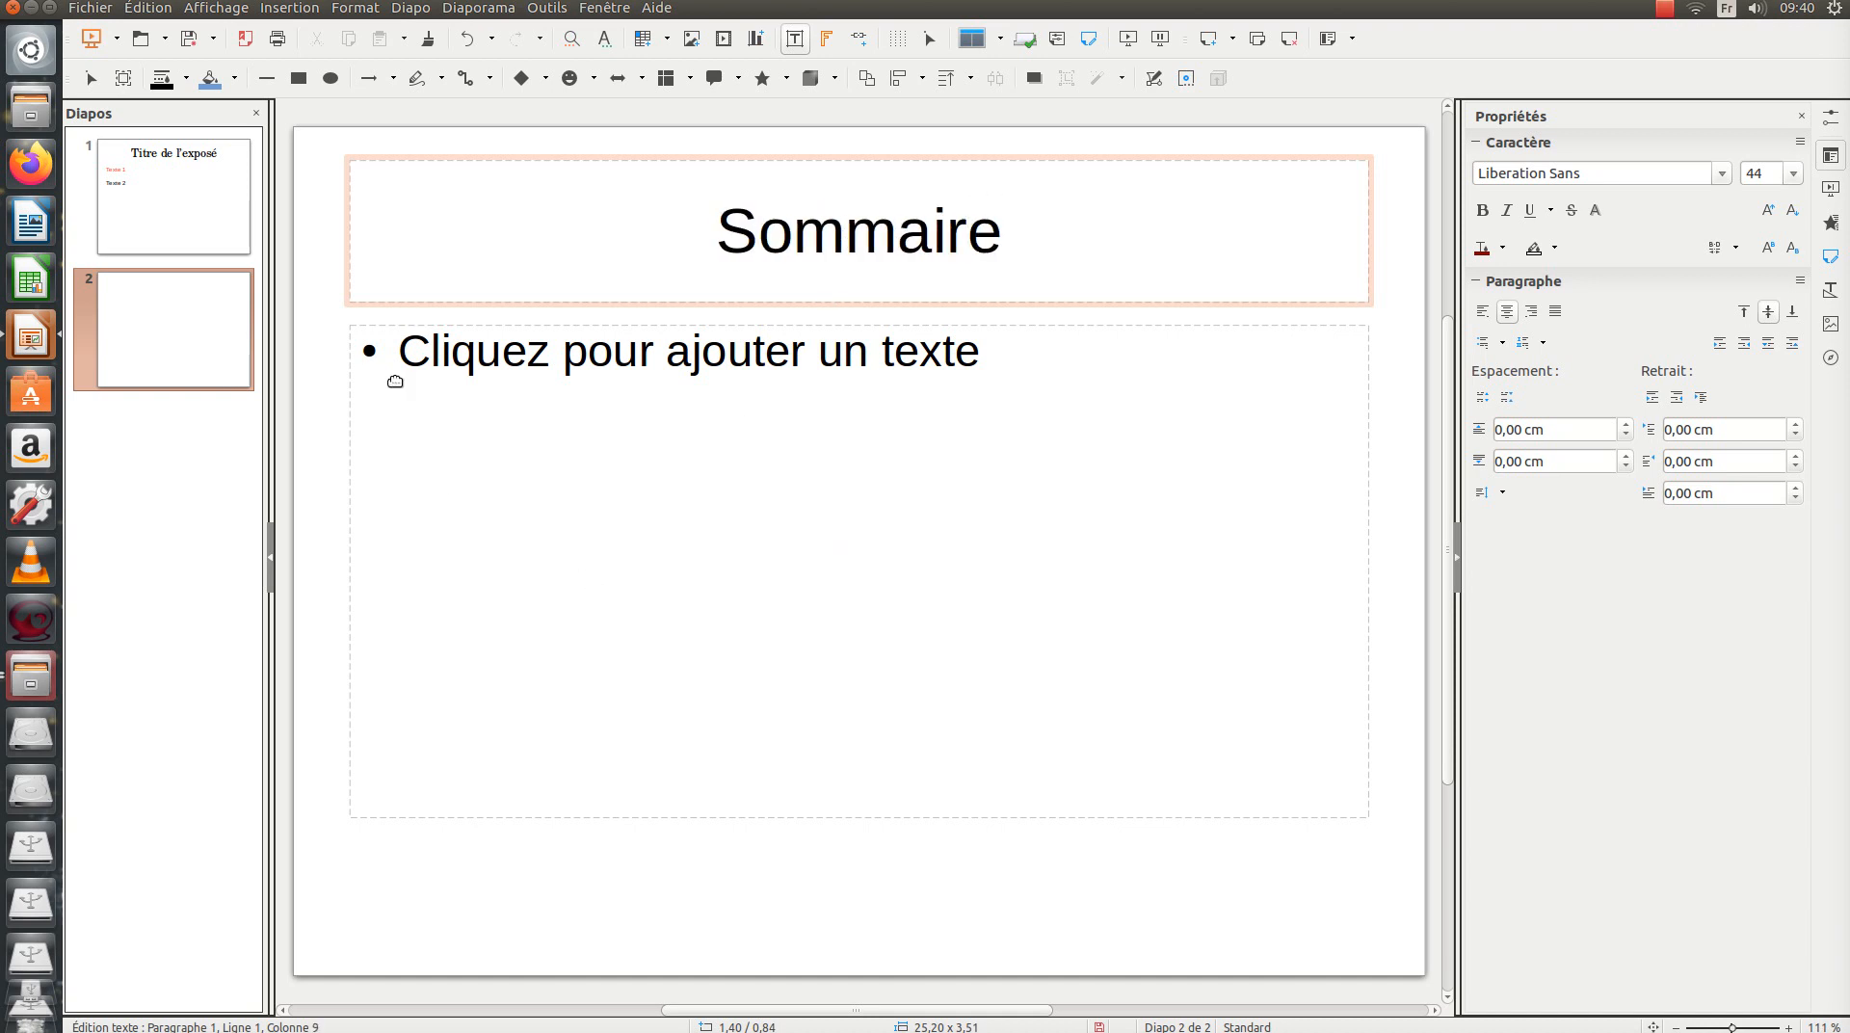
Fill the Sommaire slide's body with two unbulleted lines, "1) Titre 1" and "2) Titre 2"
click(413, 354)
key(BackSpace)
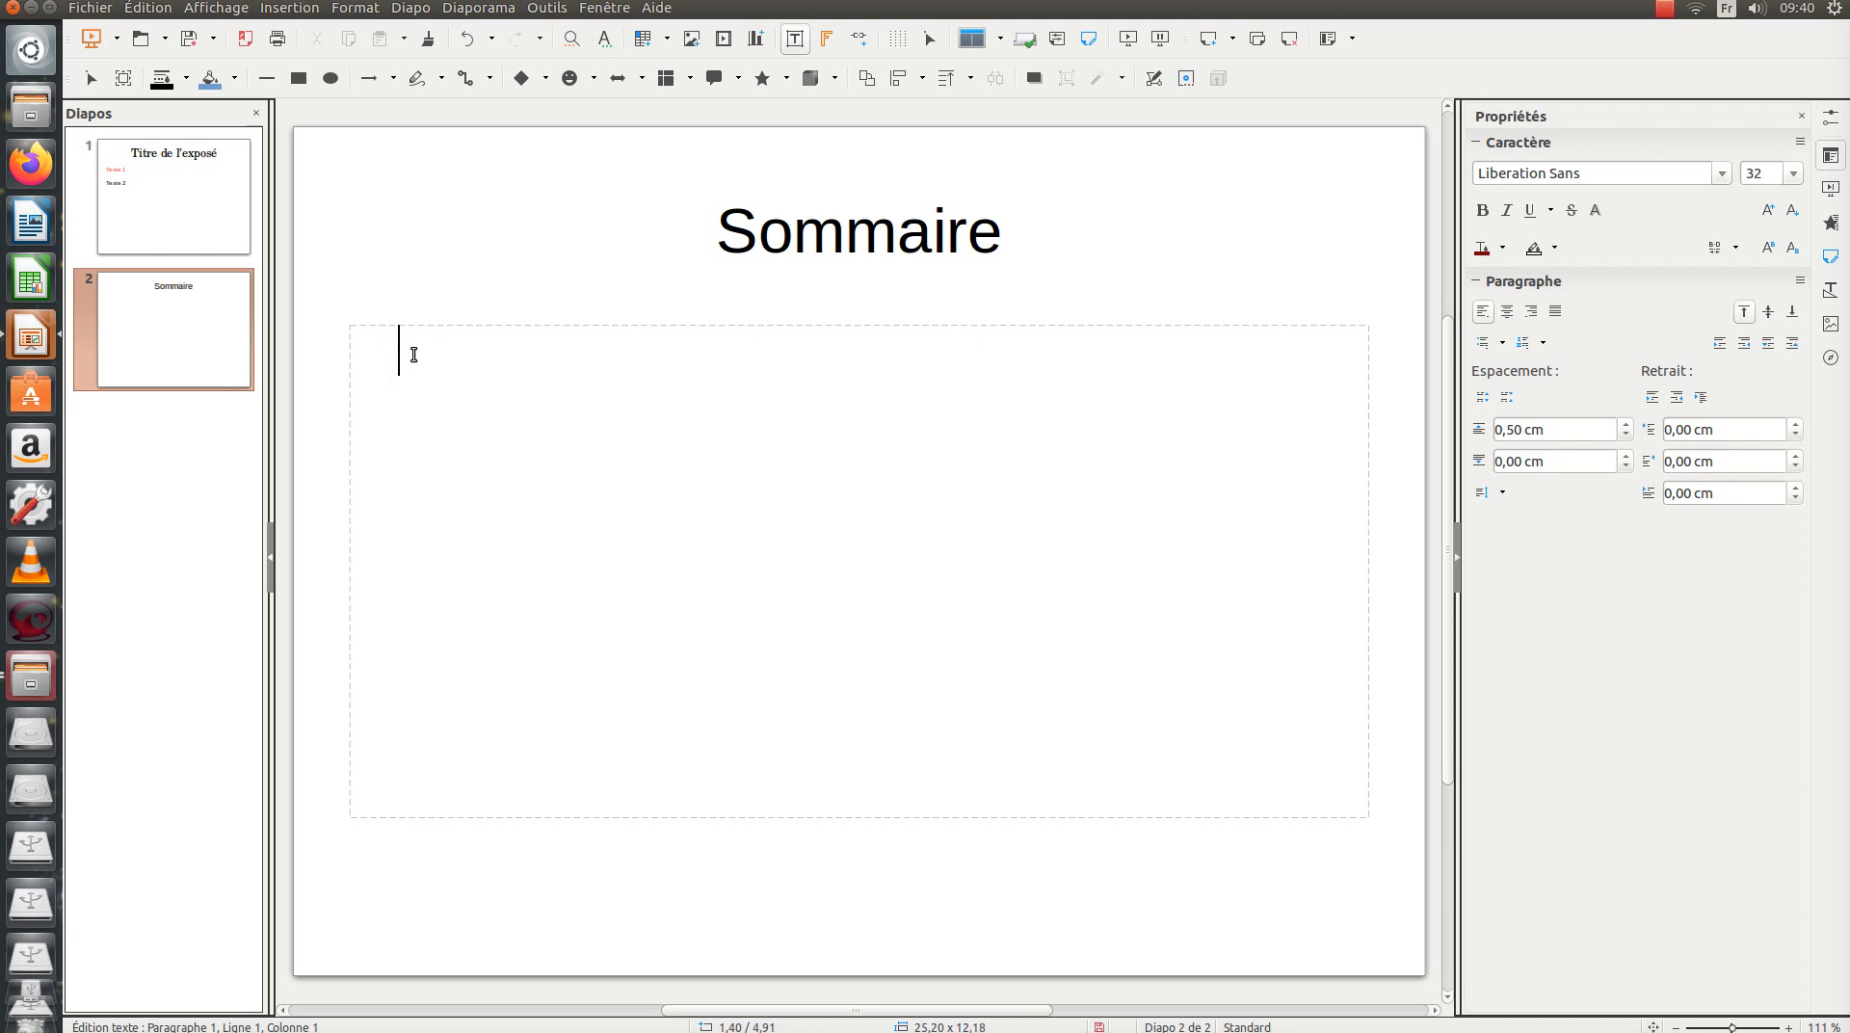
text(1) Titre )
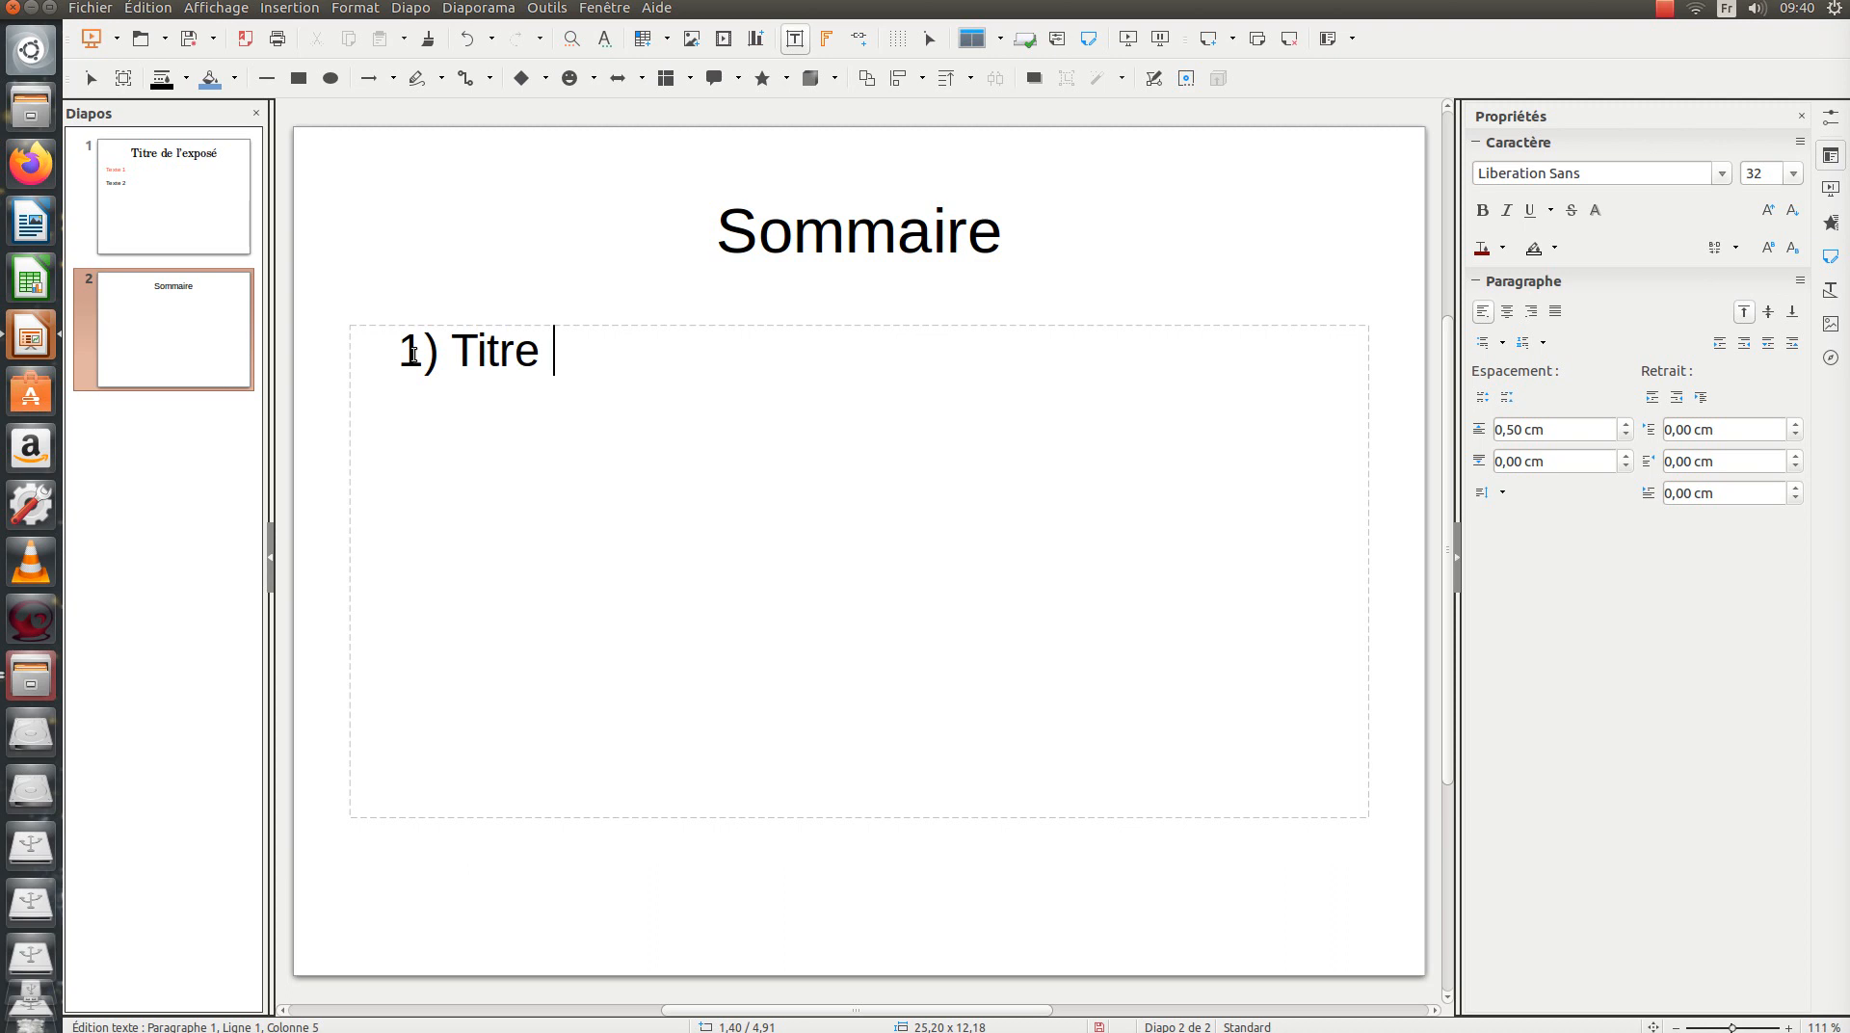
text(1)
key(Return)
key(BackSpace)
text(2) Titre 2)
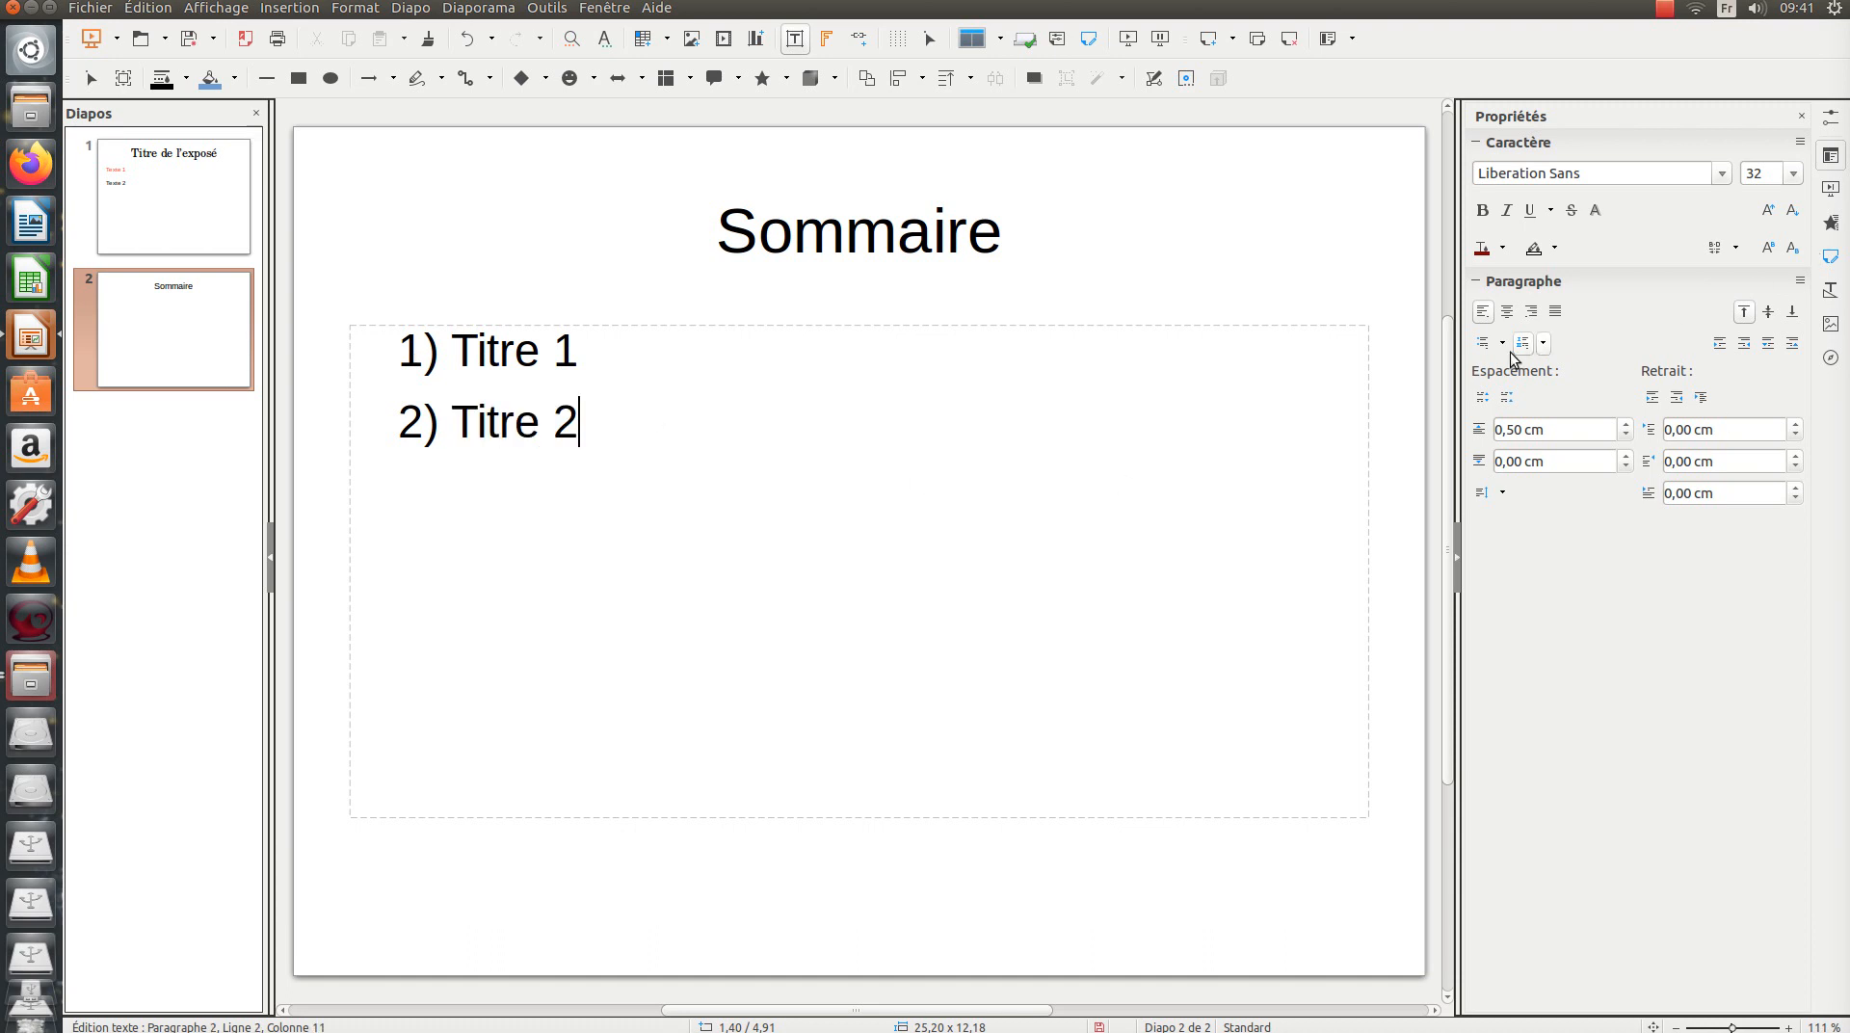
Centre the two-line outline vertically within its text area on the Sommaire slide
click(1102, 570)
click(436, 364)
click(415, 357)
click(402, 358)
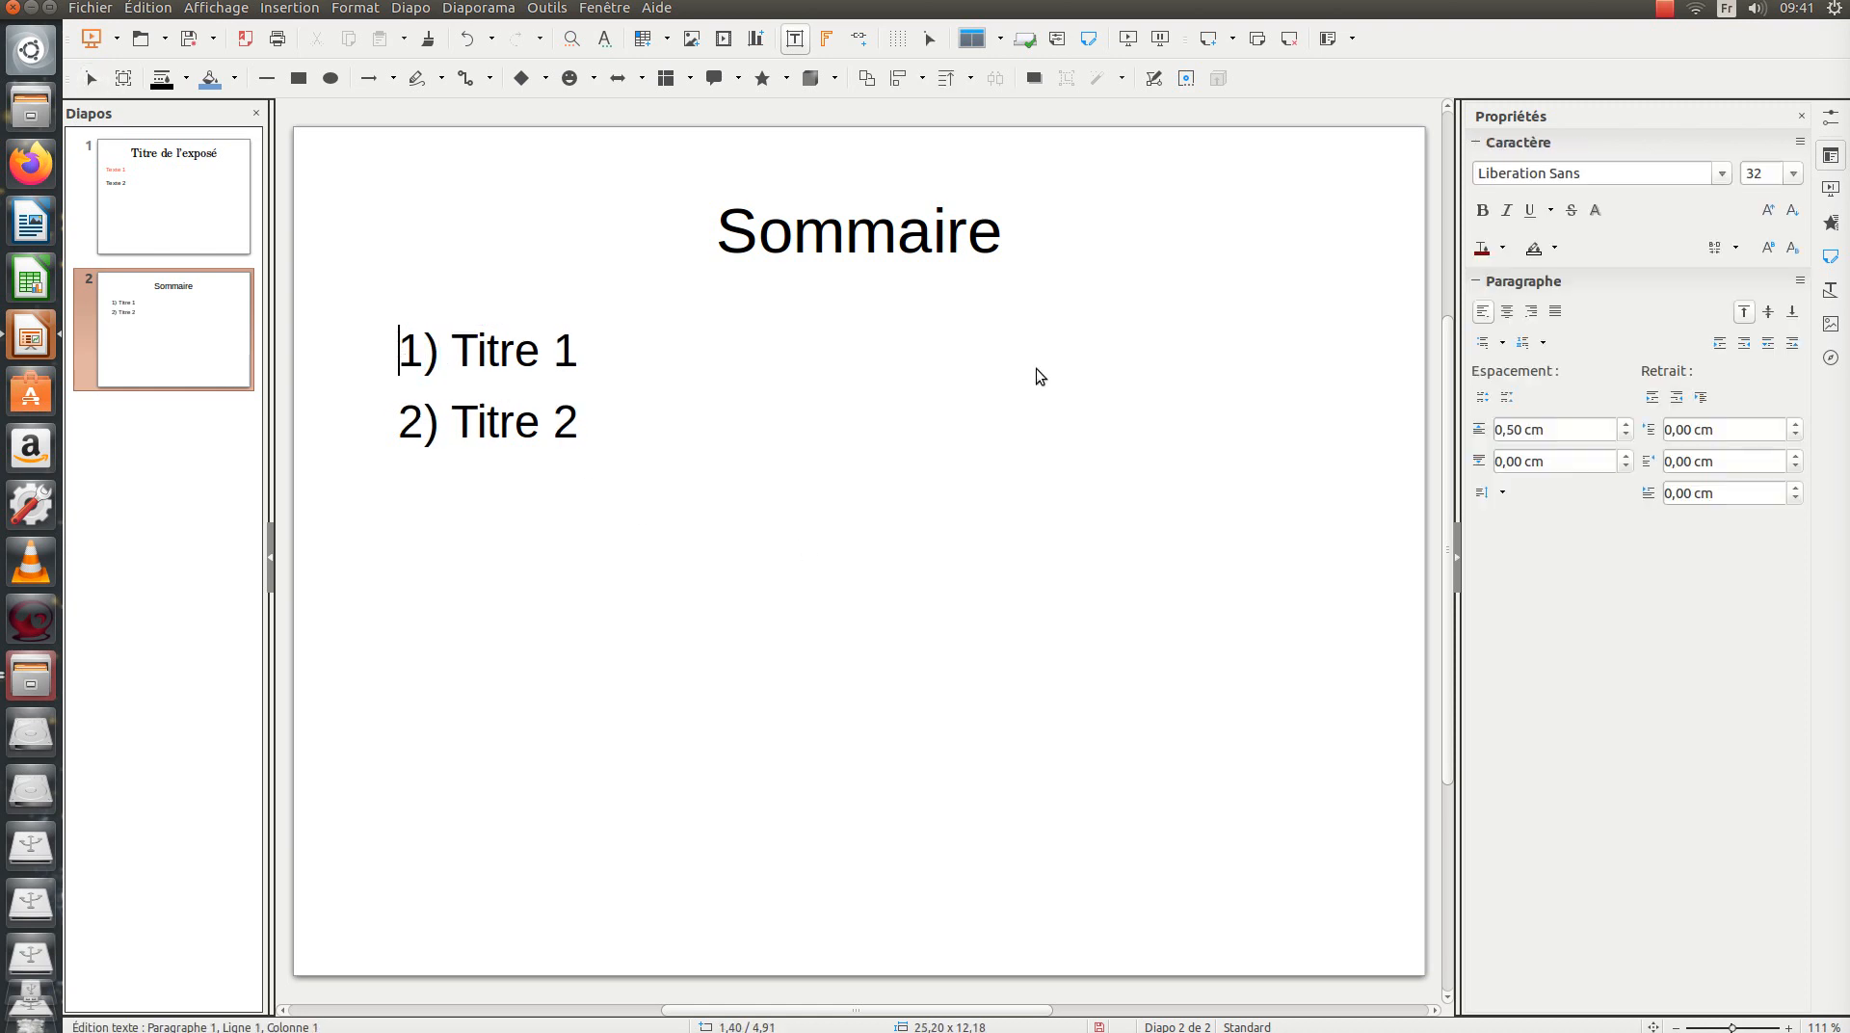
click(1768, 311)
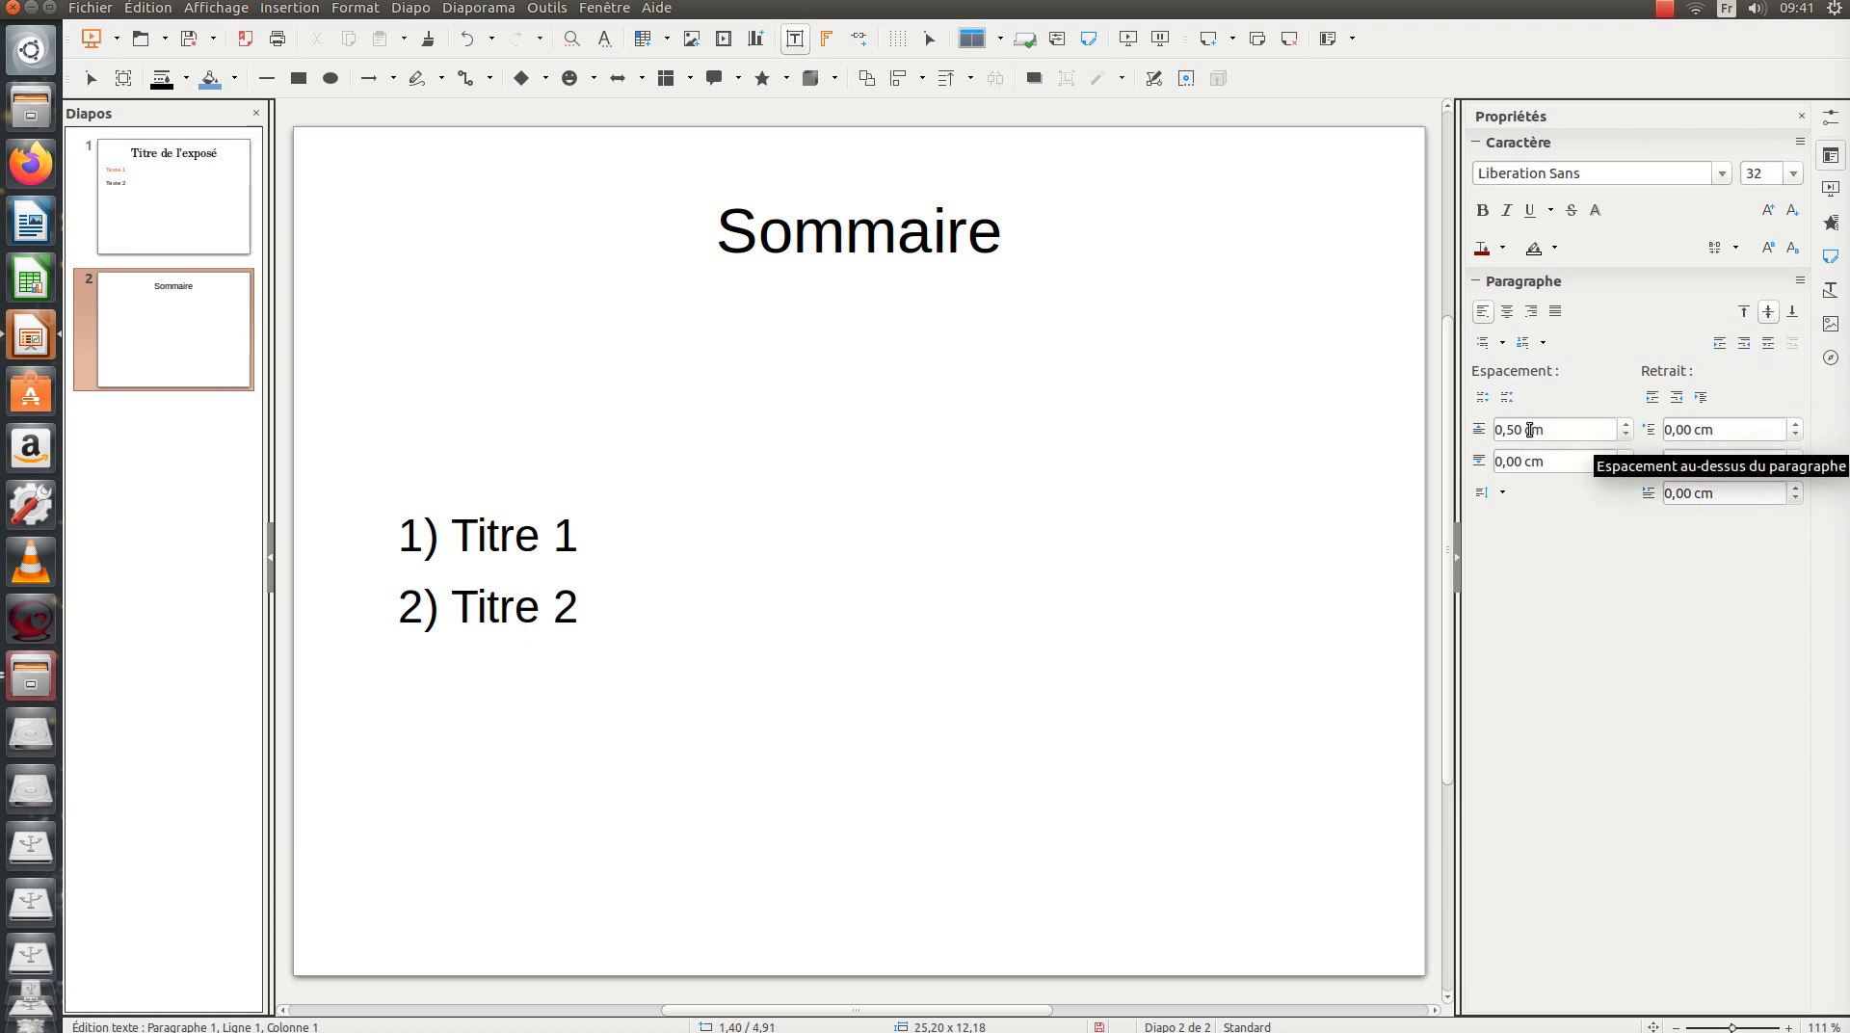
Try to set the spacing above the outline paragraph to 1,00 cm
drag(1523, 430, 1489, 434)
text(1,00)
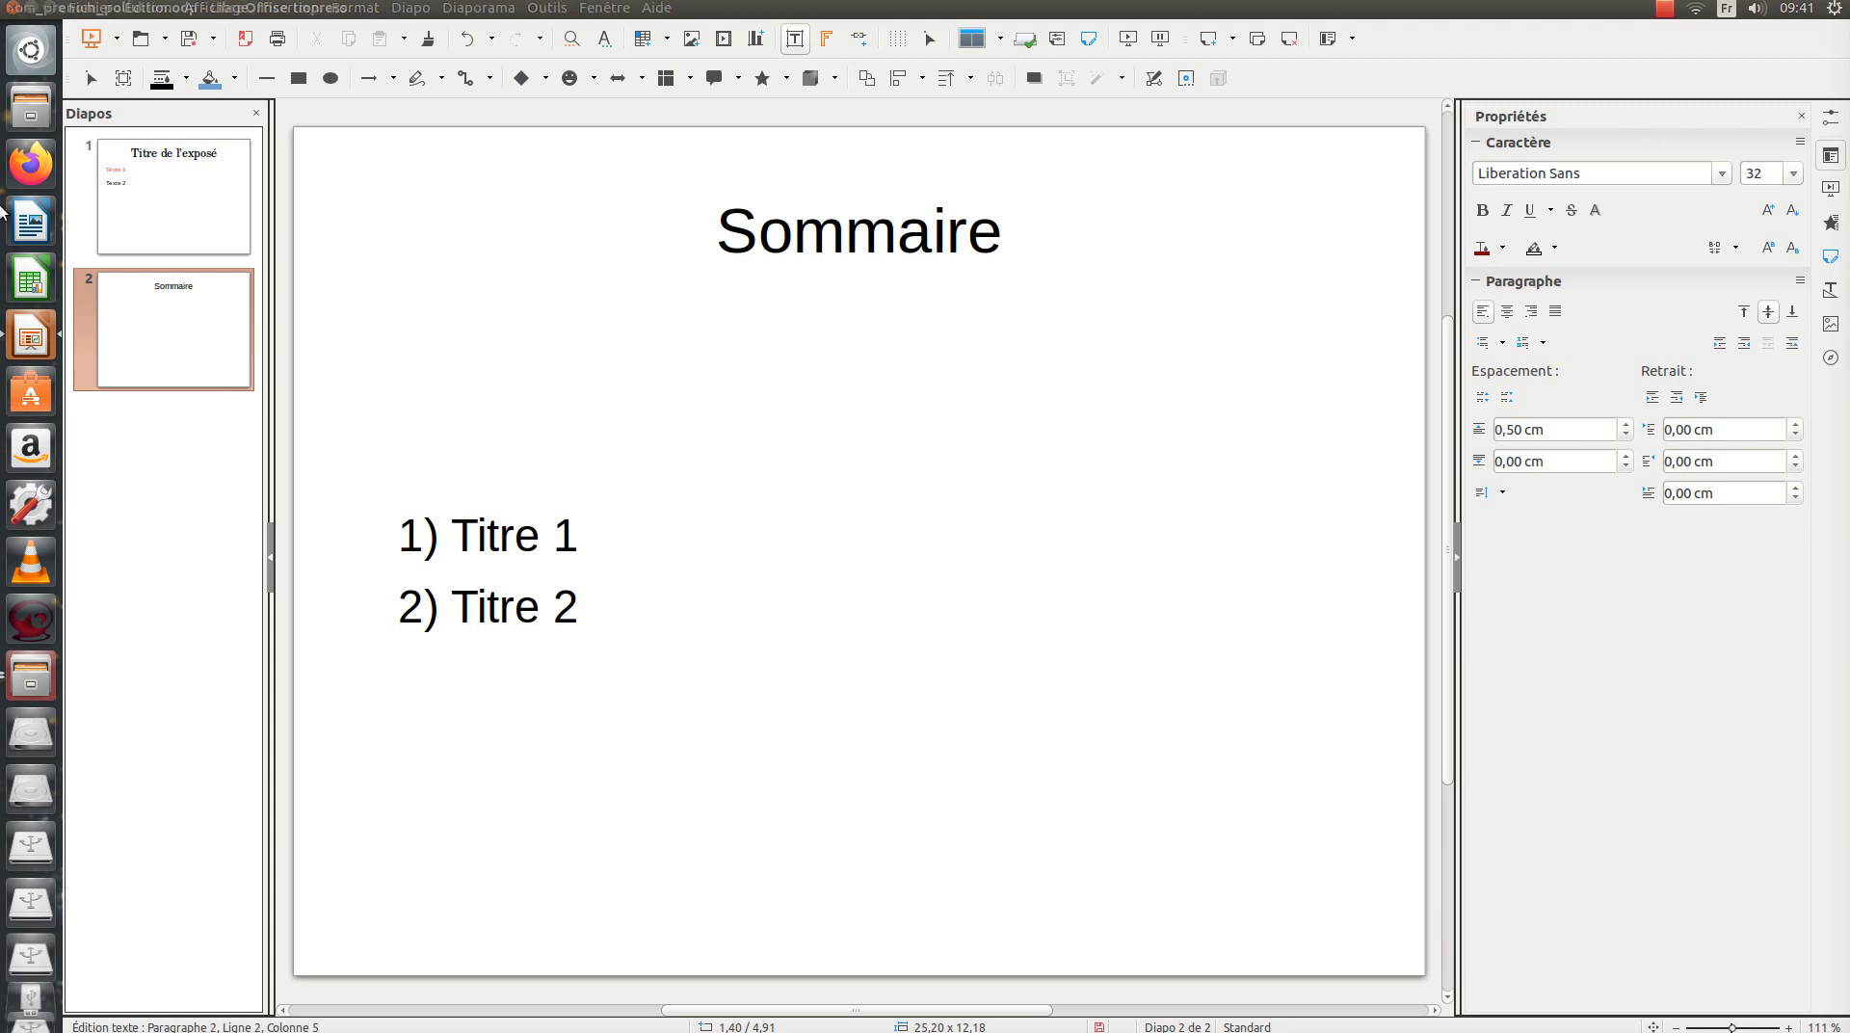
Add a third slide after the Sommaire slide and title it "1) Titre 1"
click(457, 12)
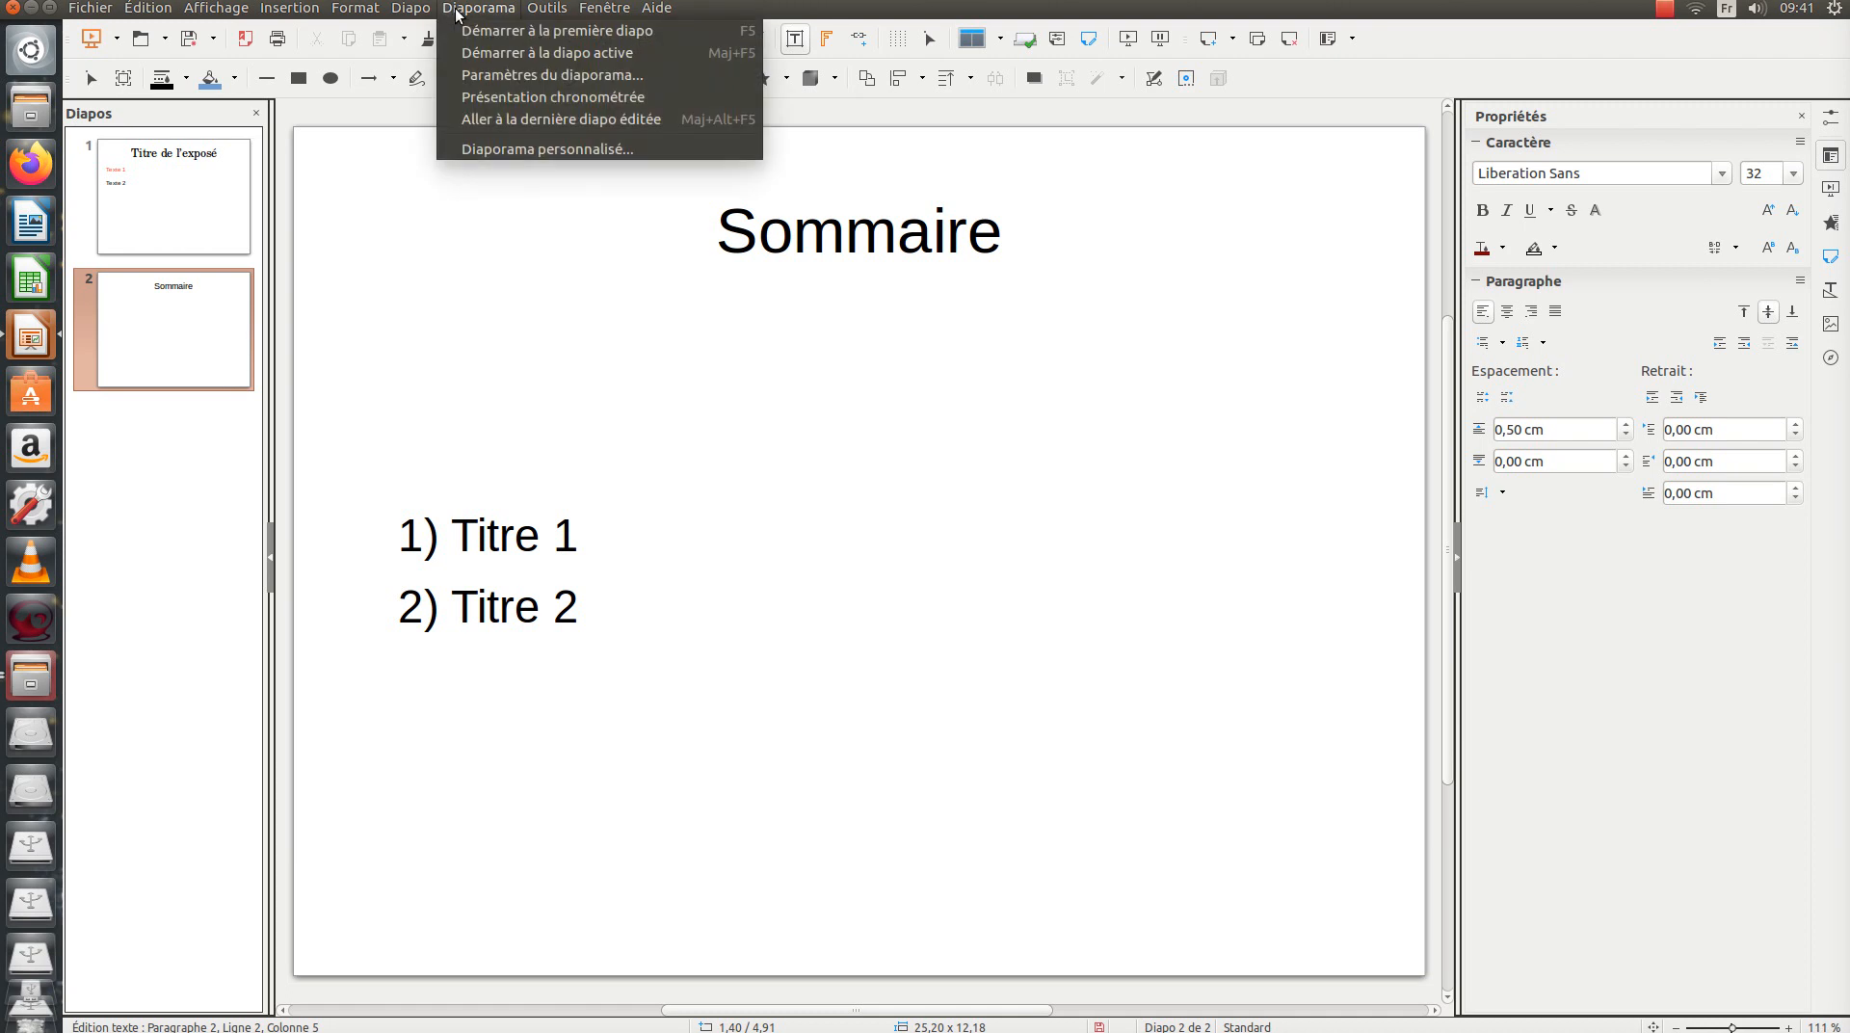
click(429, 29)
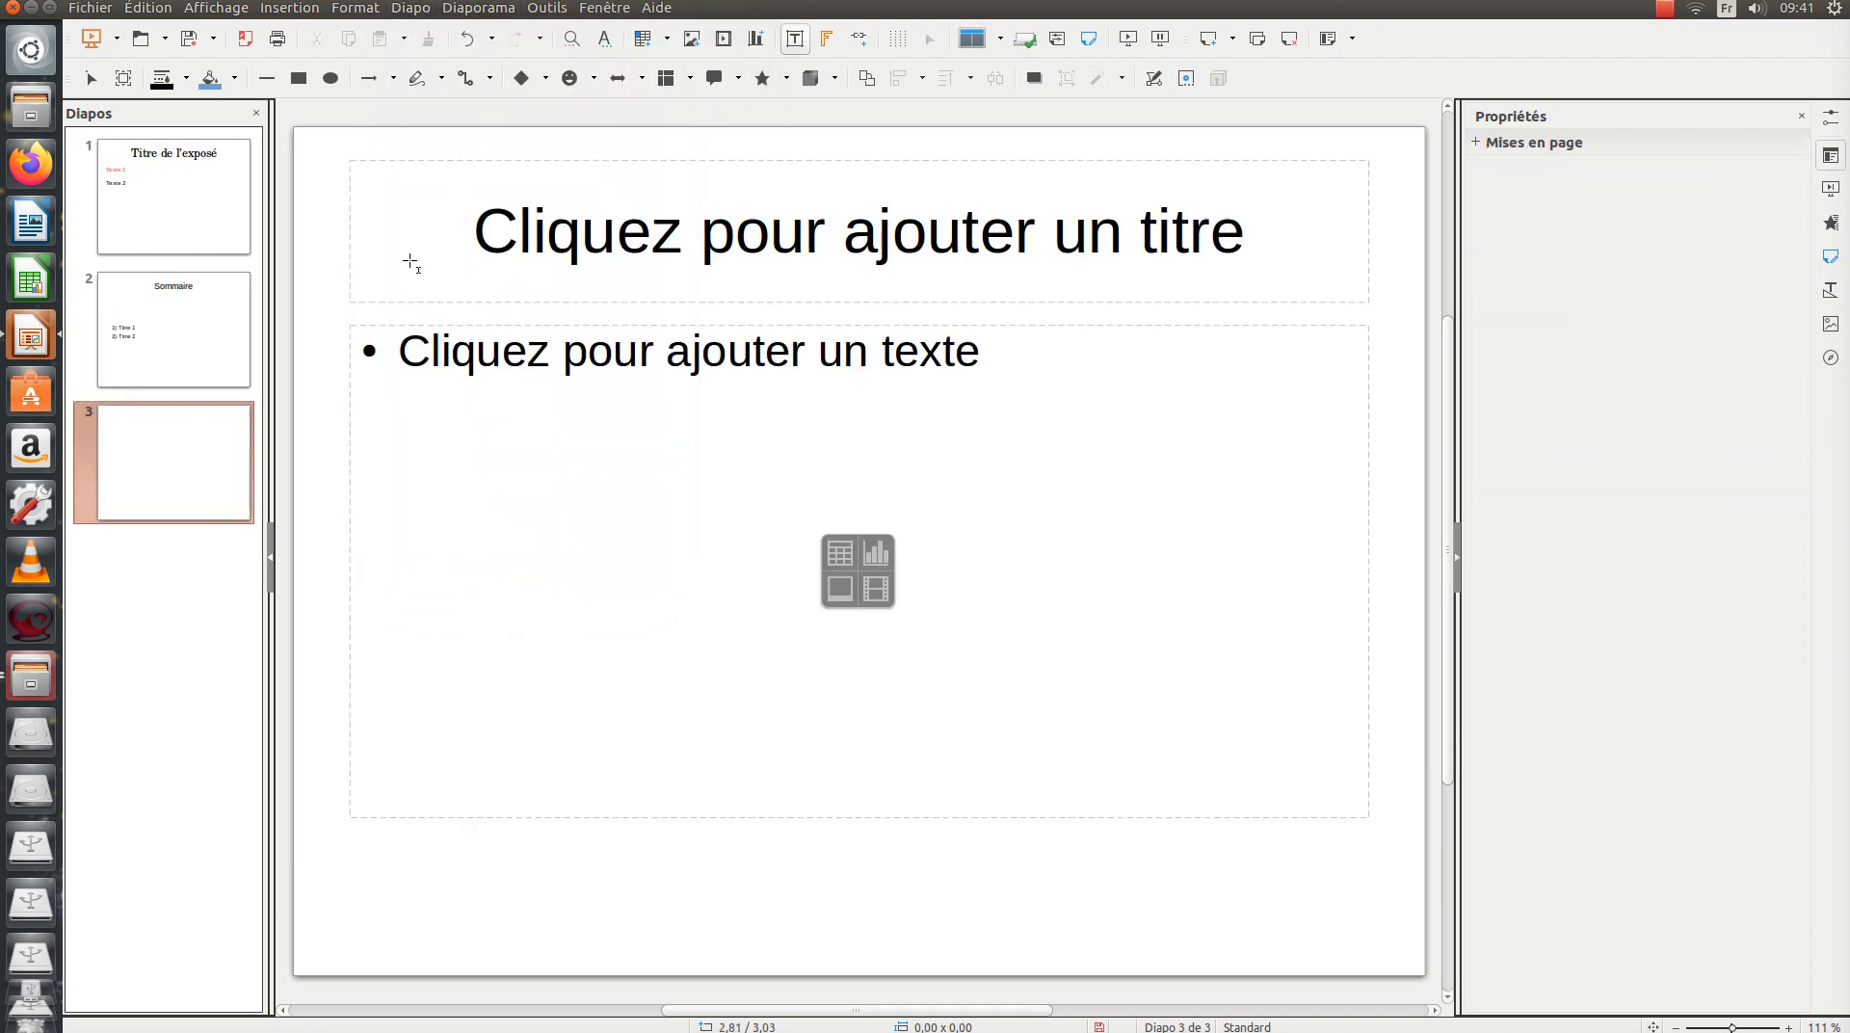
click(806, 238)
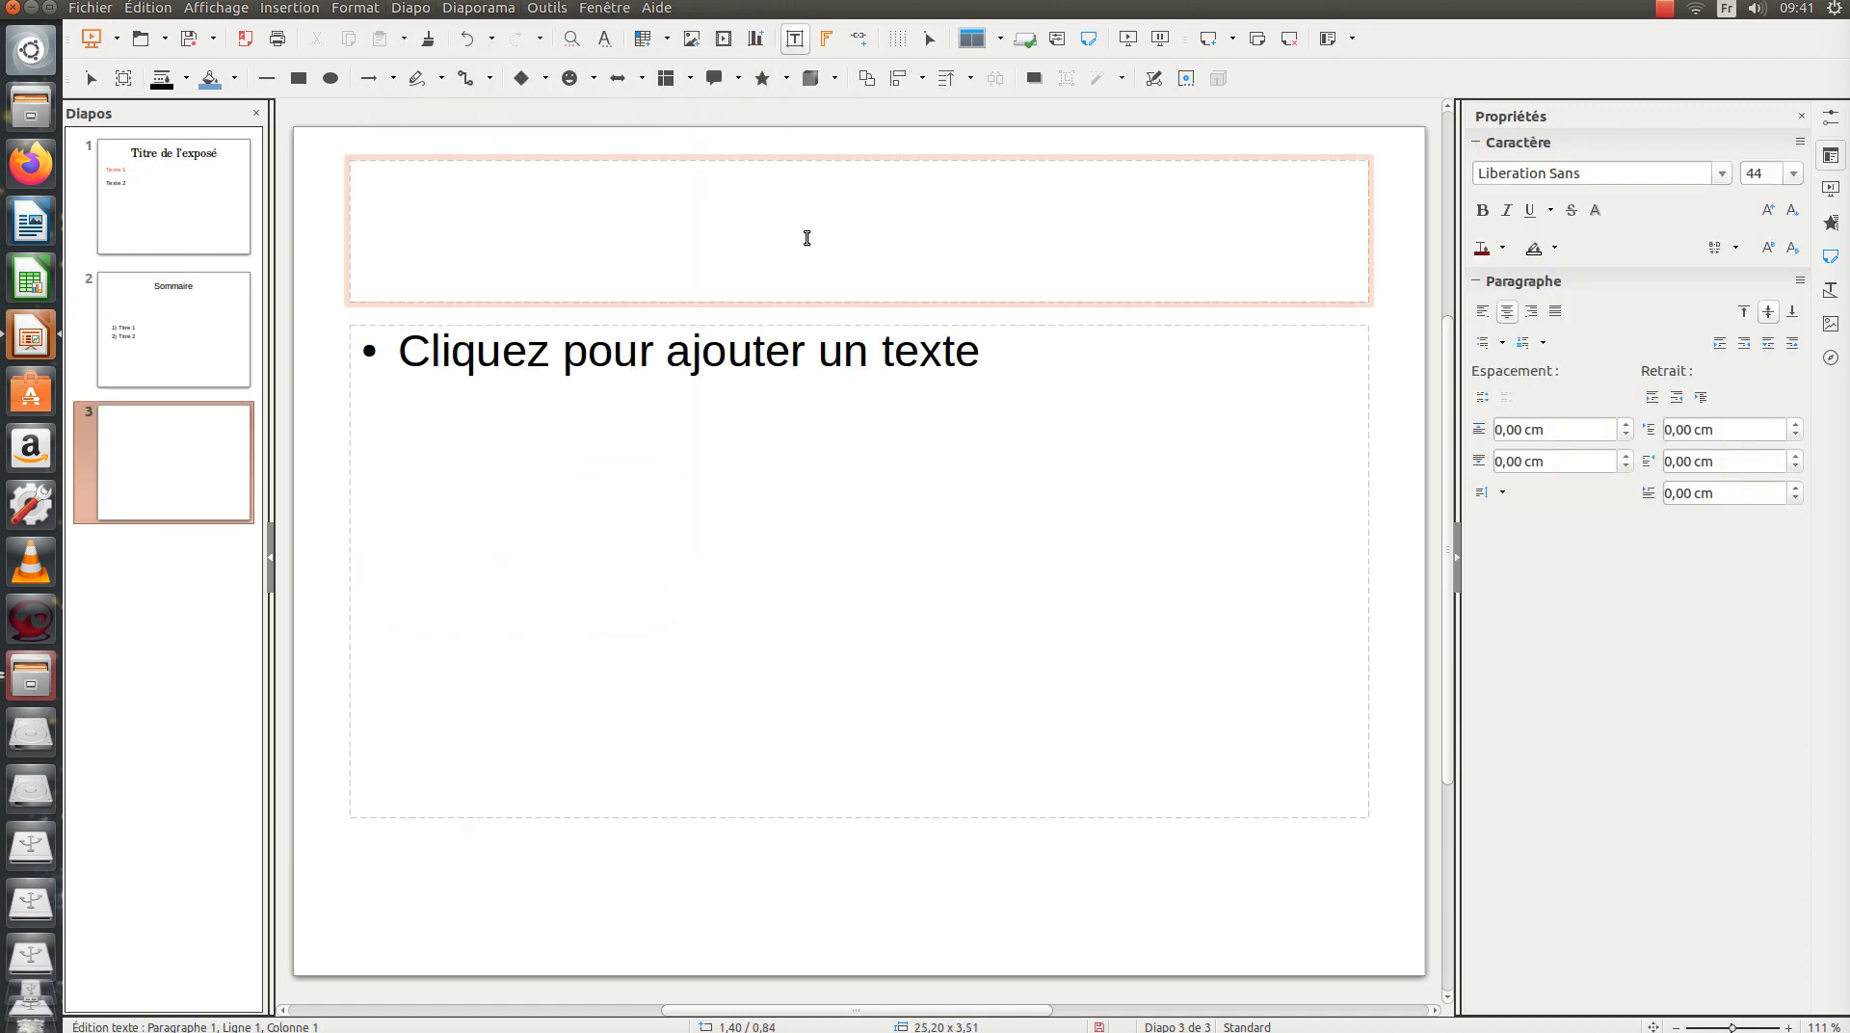
text(1)
text() )
text(Y)
key(BackSpace)
text(Titre 1)
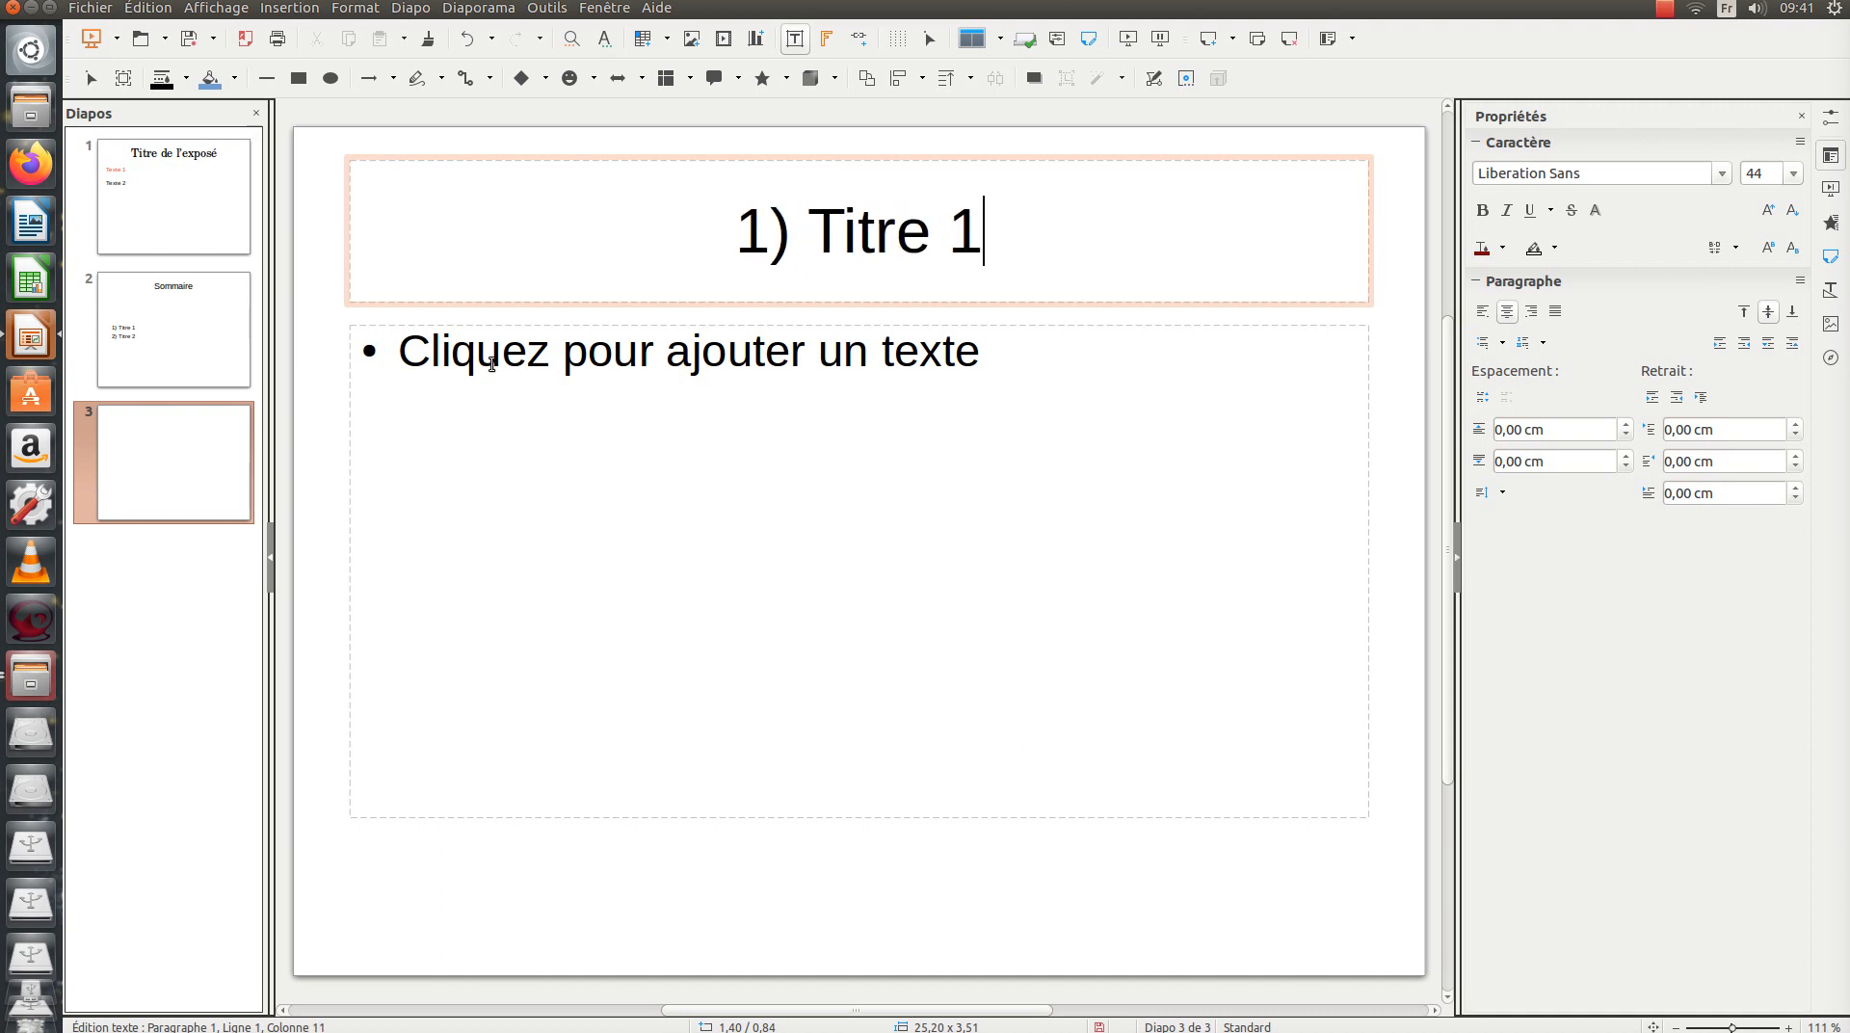
Remove the body bullet on slide 3 and insert prisme.gif from the Images folder
click(439, 352)
key(BackSpace)
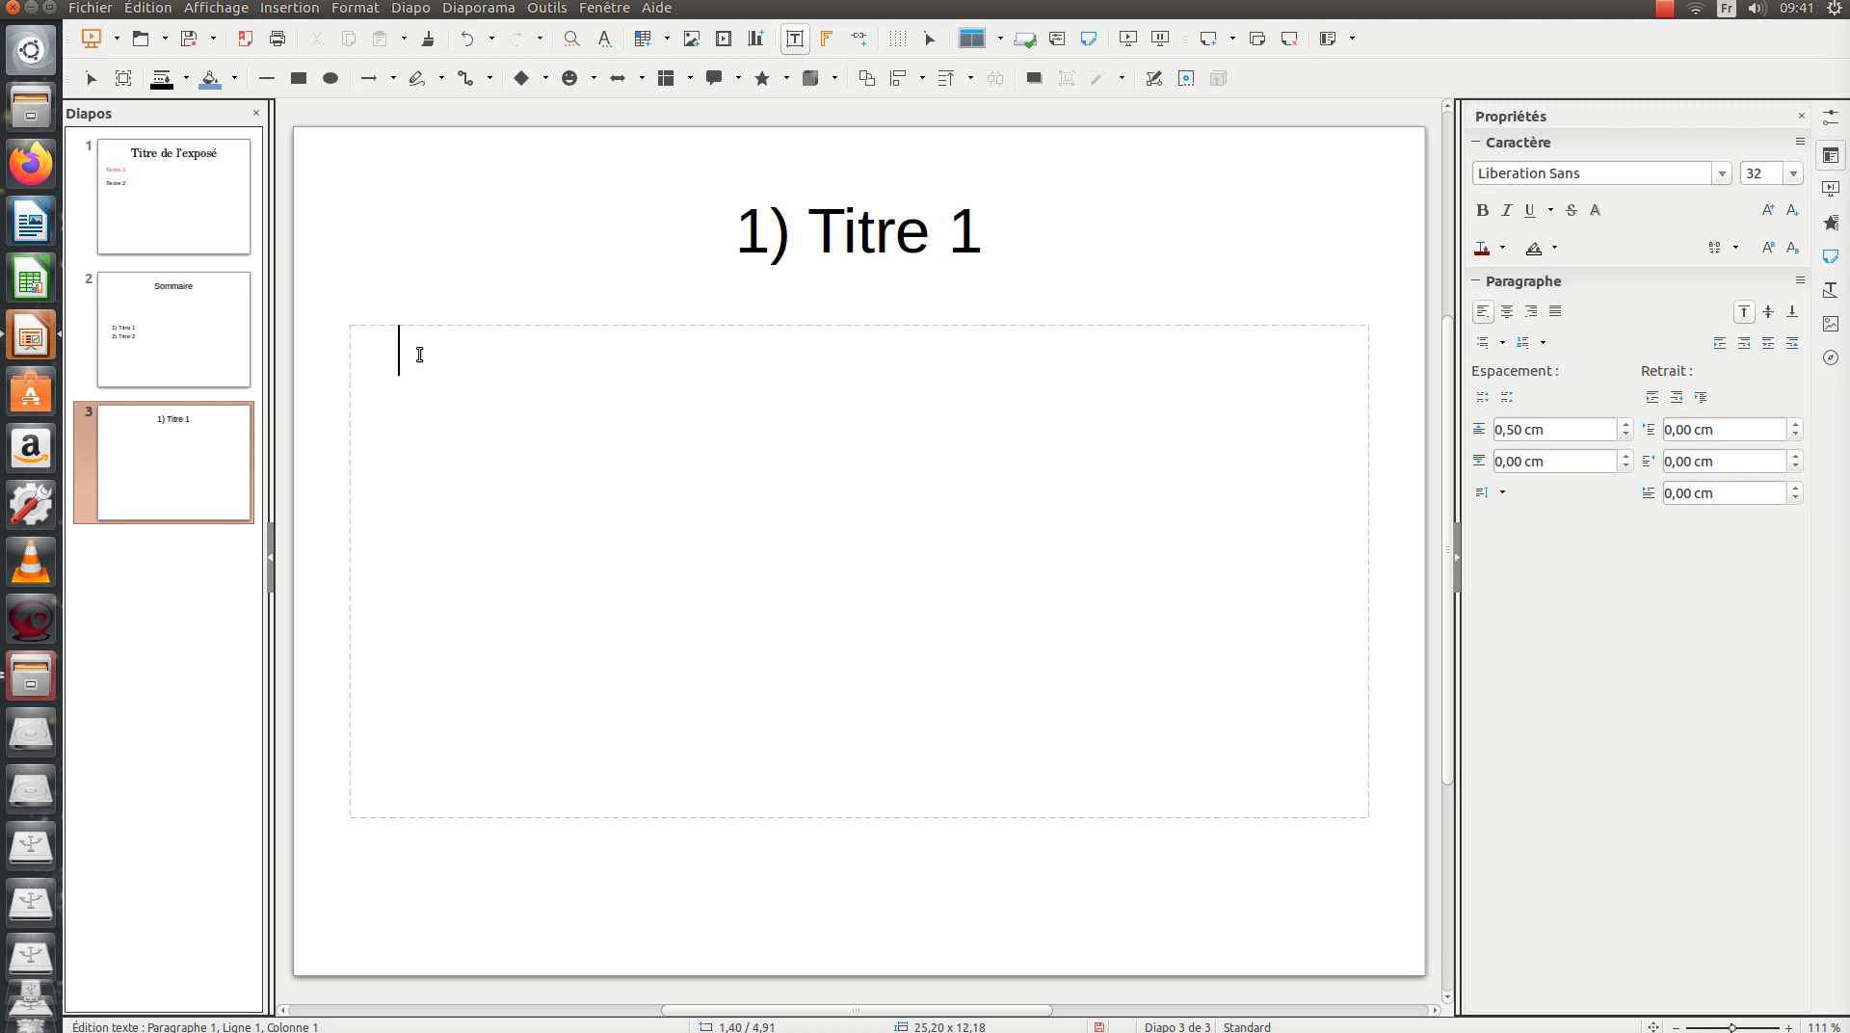
click(289, 8)
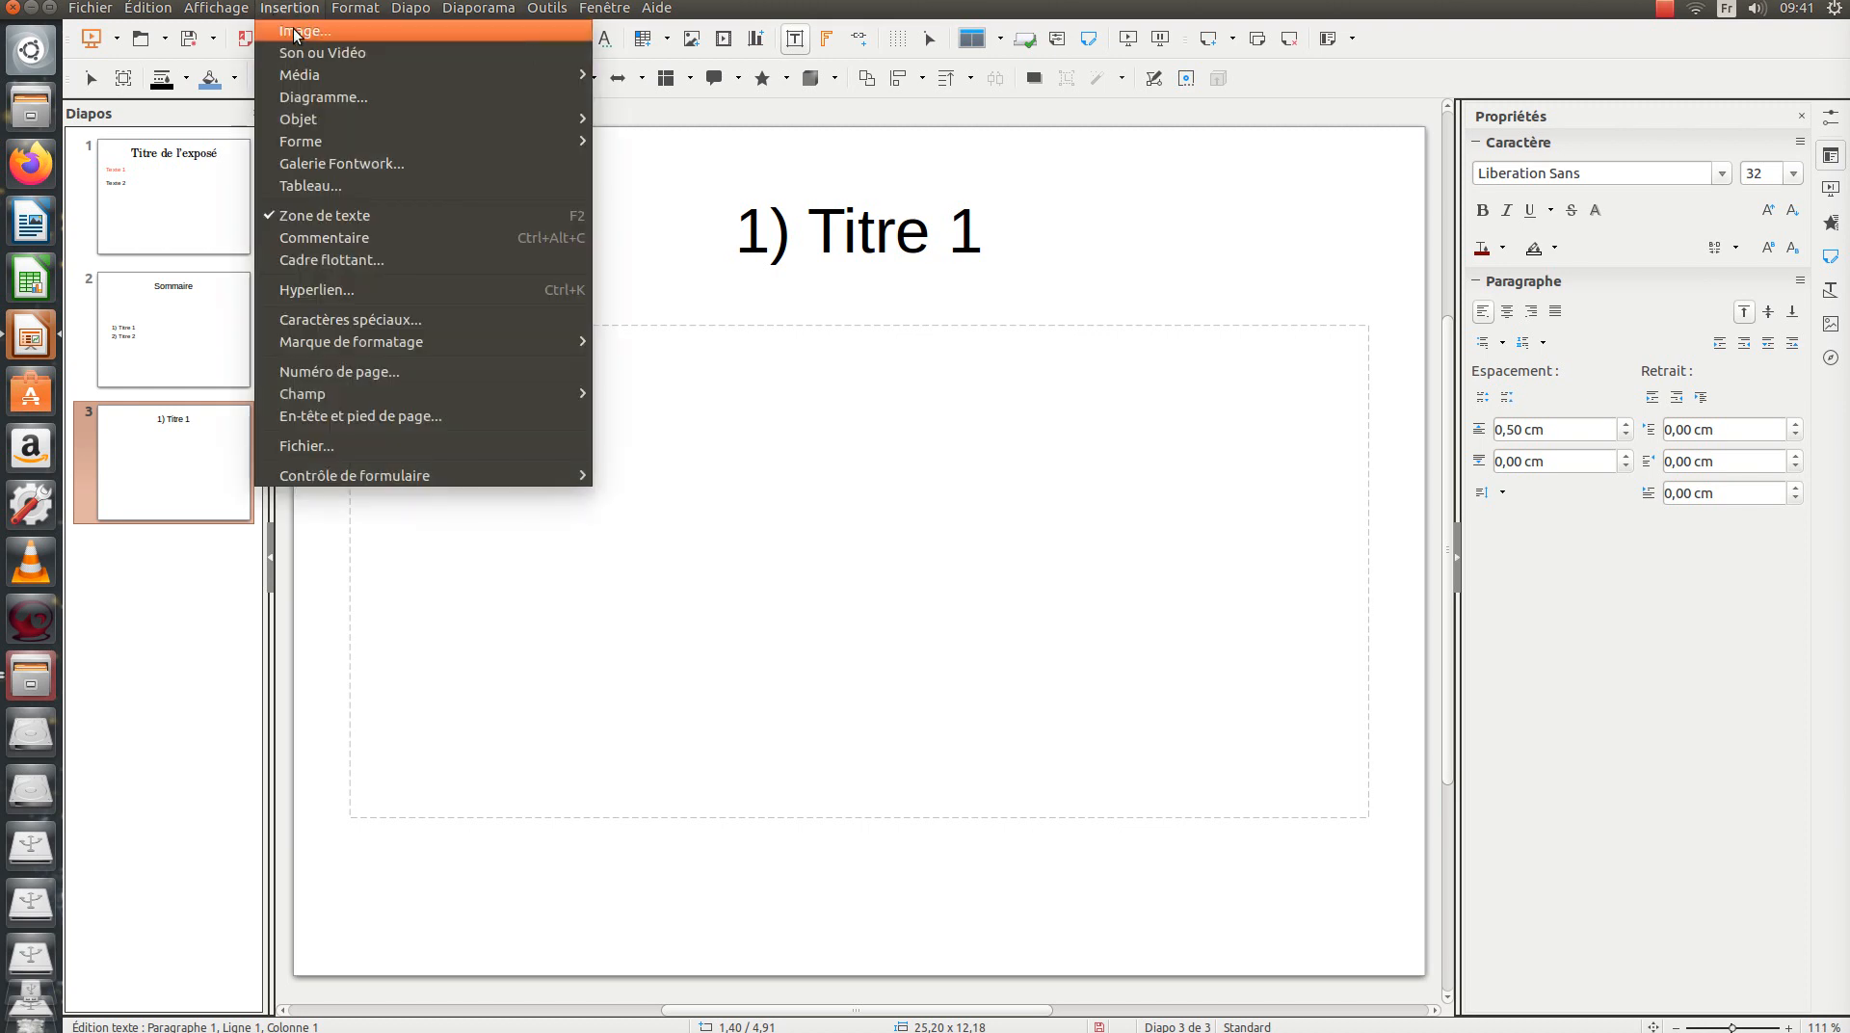
click(800, 553)
click(311, 10)
click(316, 33)
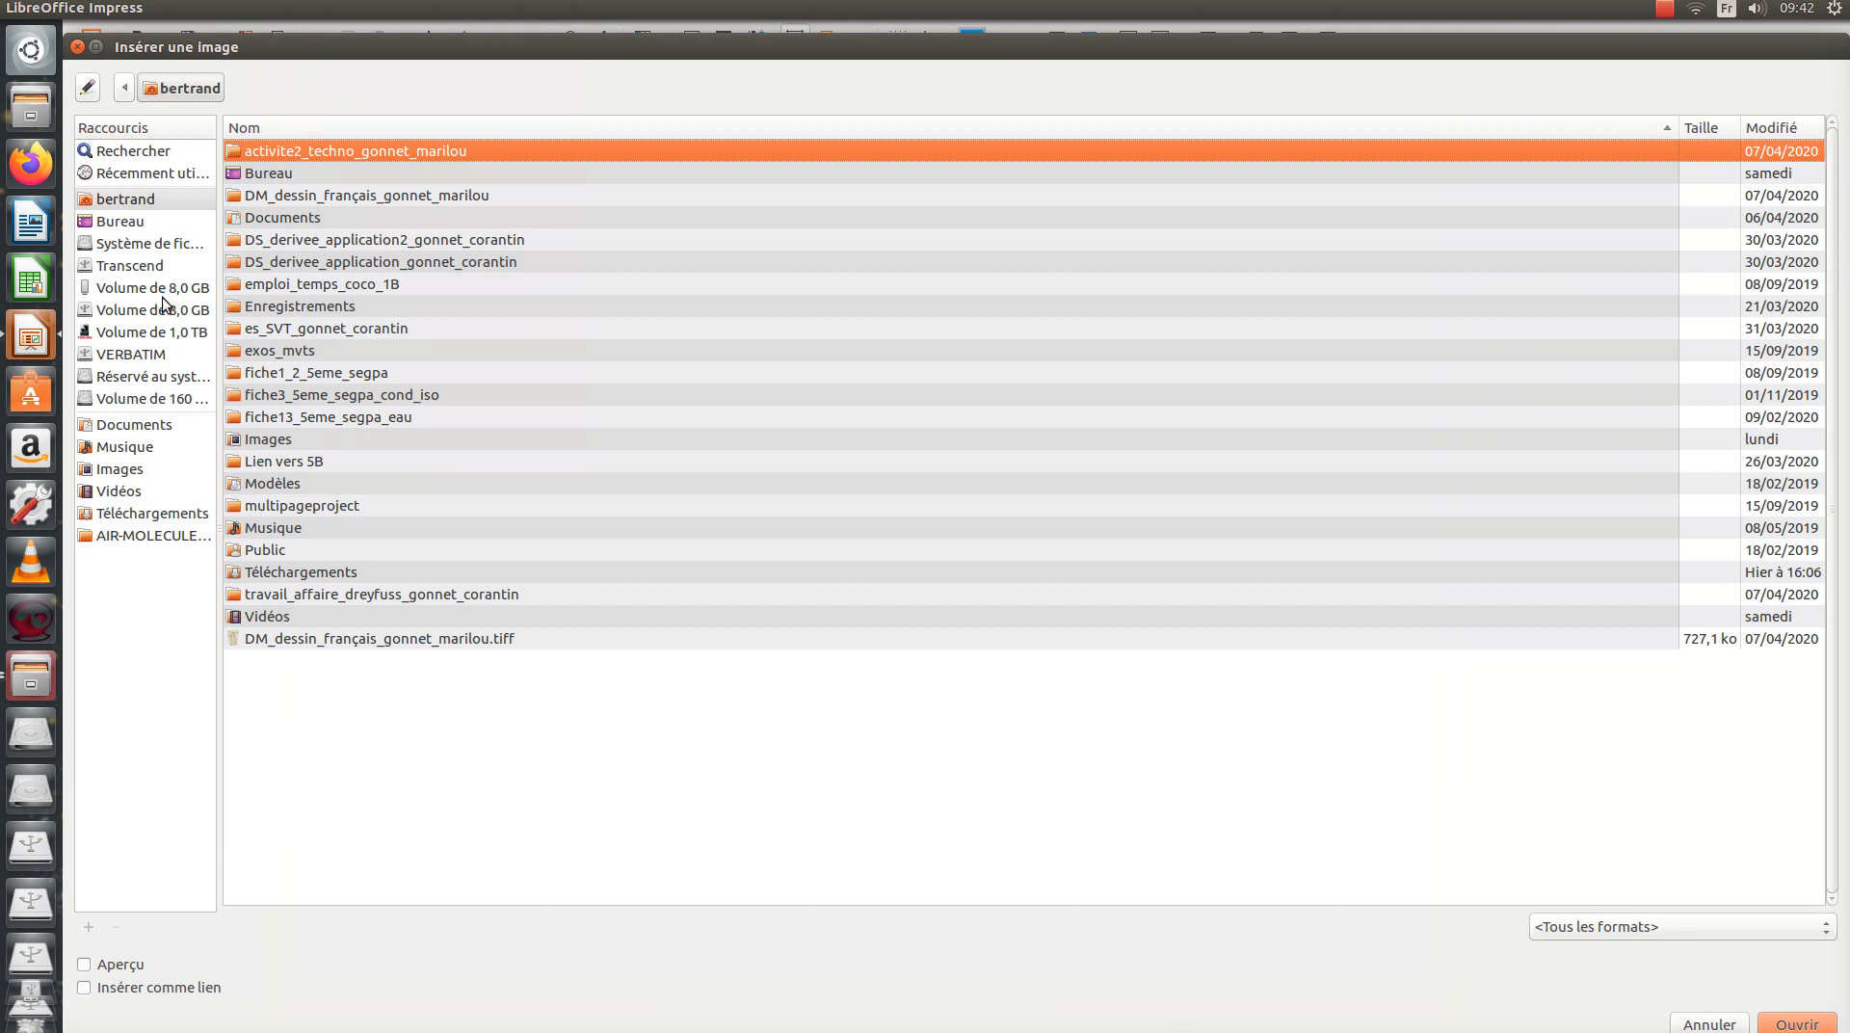
click(119, 472)
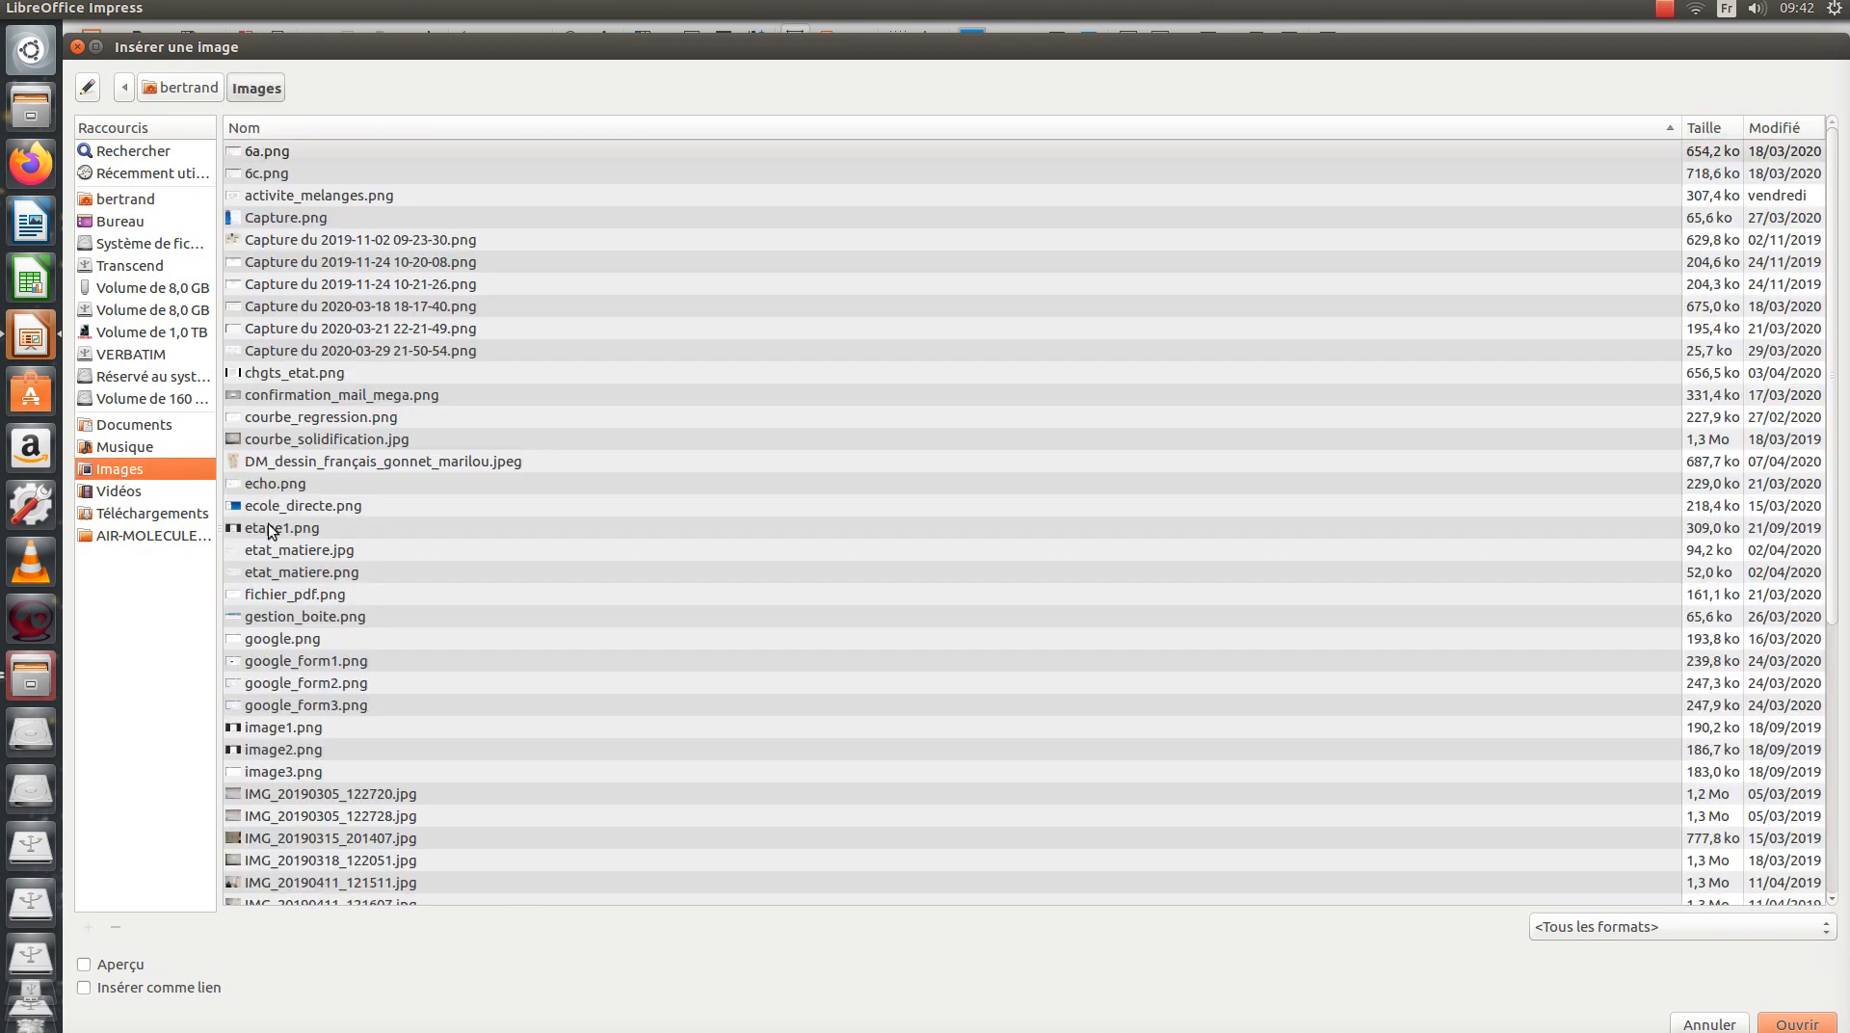
scroll(301, 501, down, 5)
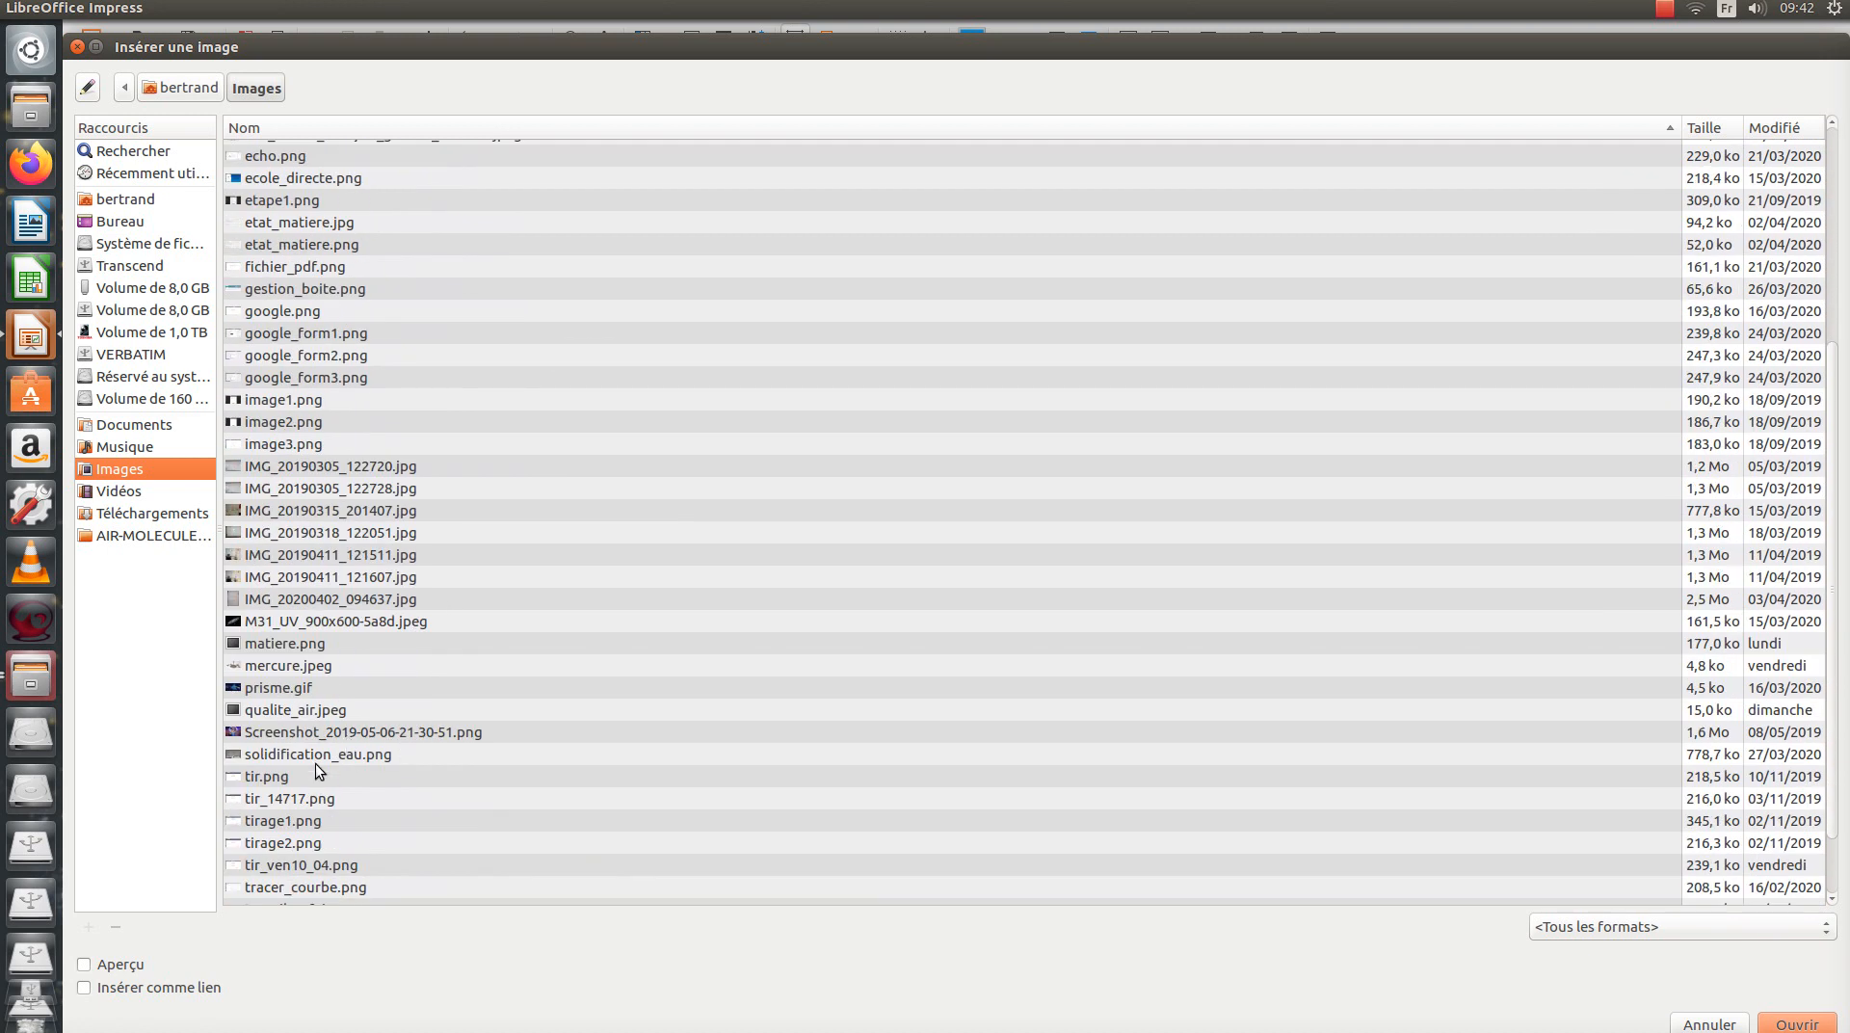
click(284, 690)
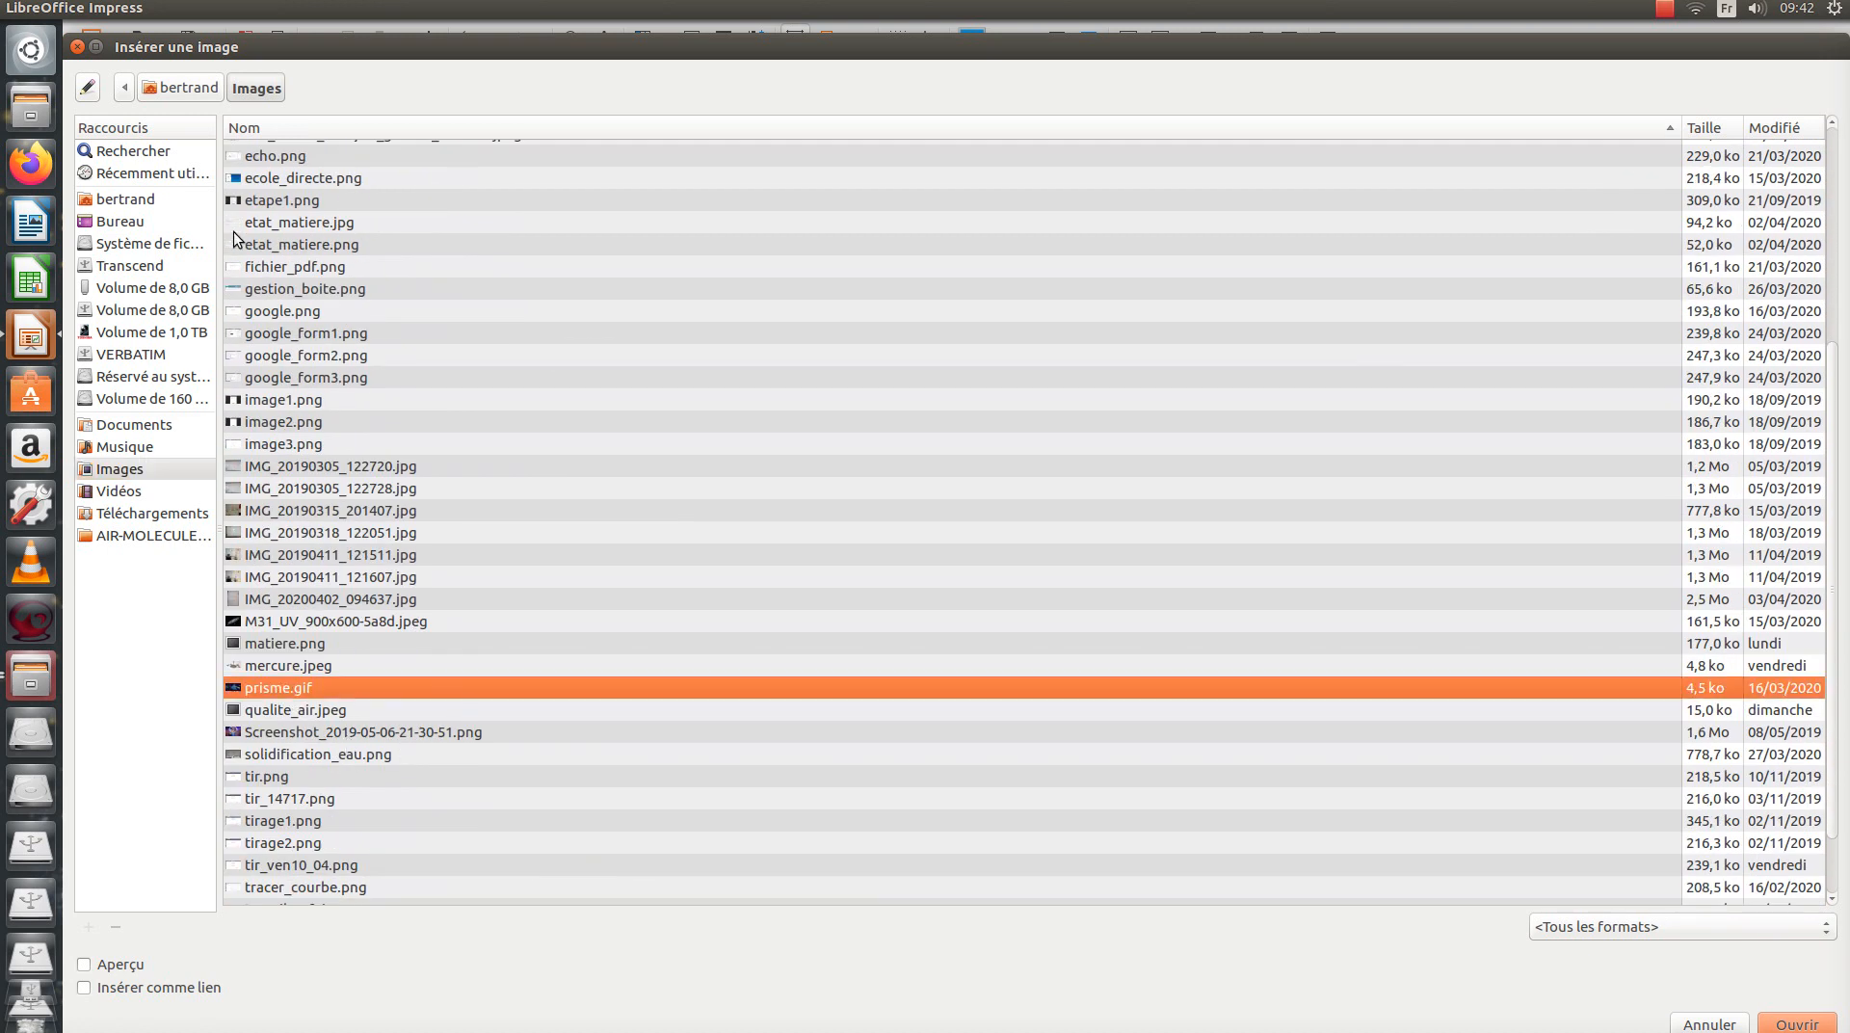
click(1794, 1026)
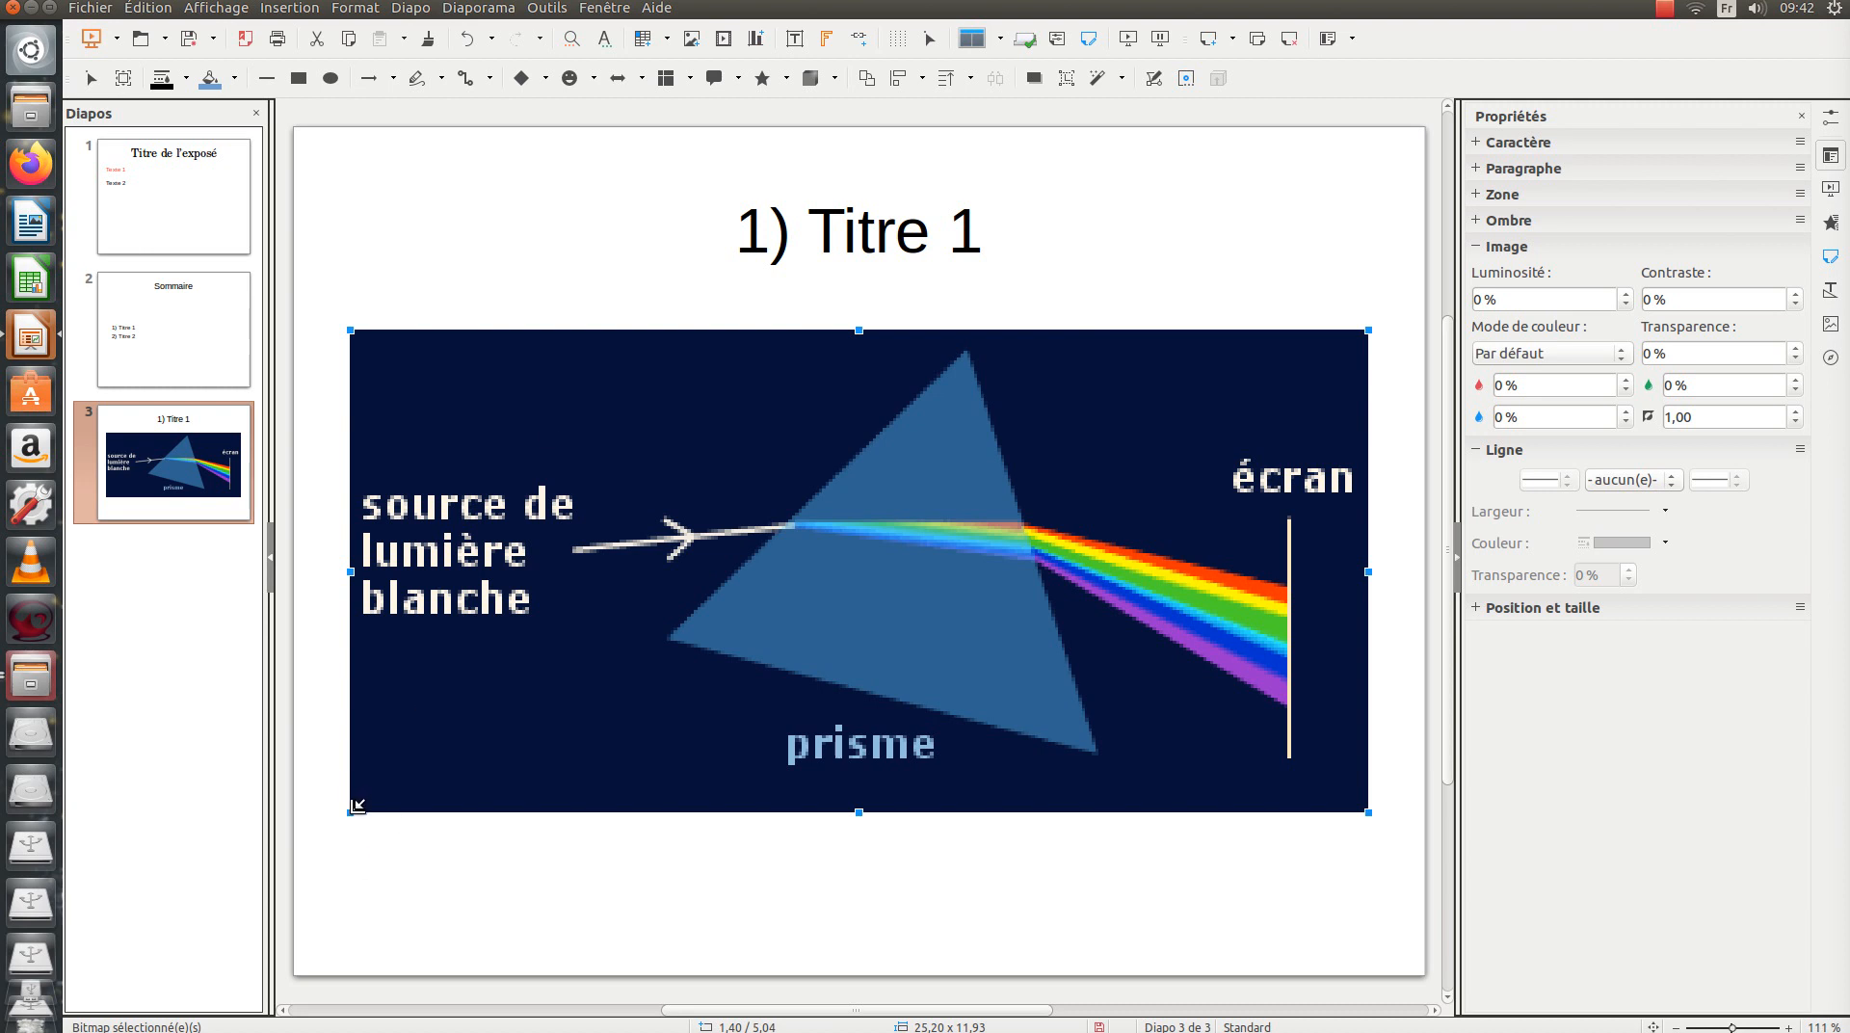
Shrink the prism image to about 7,40 x 3,50 cm and place it below the title at the slide's left side
drag(357, 806, 1069, 471)
drag(1200, 375, 529, 355)
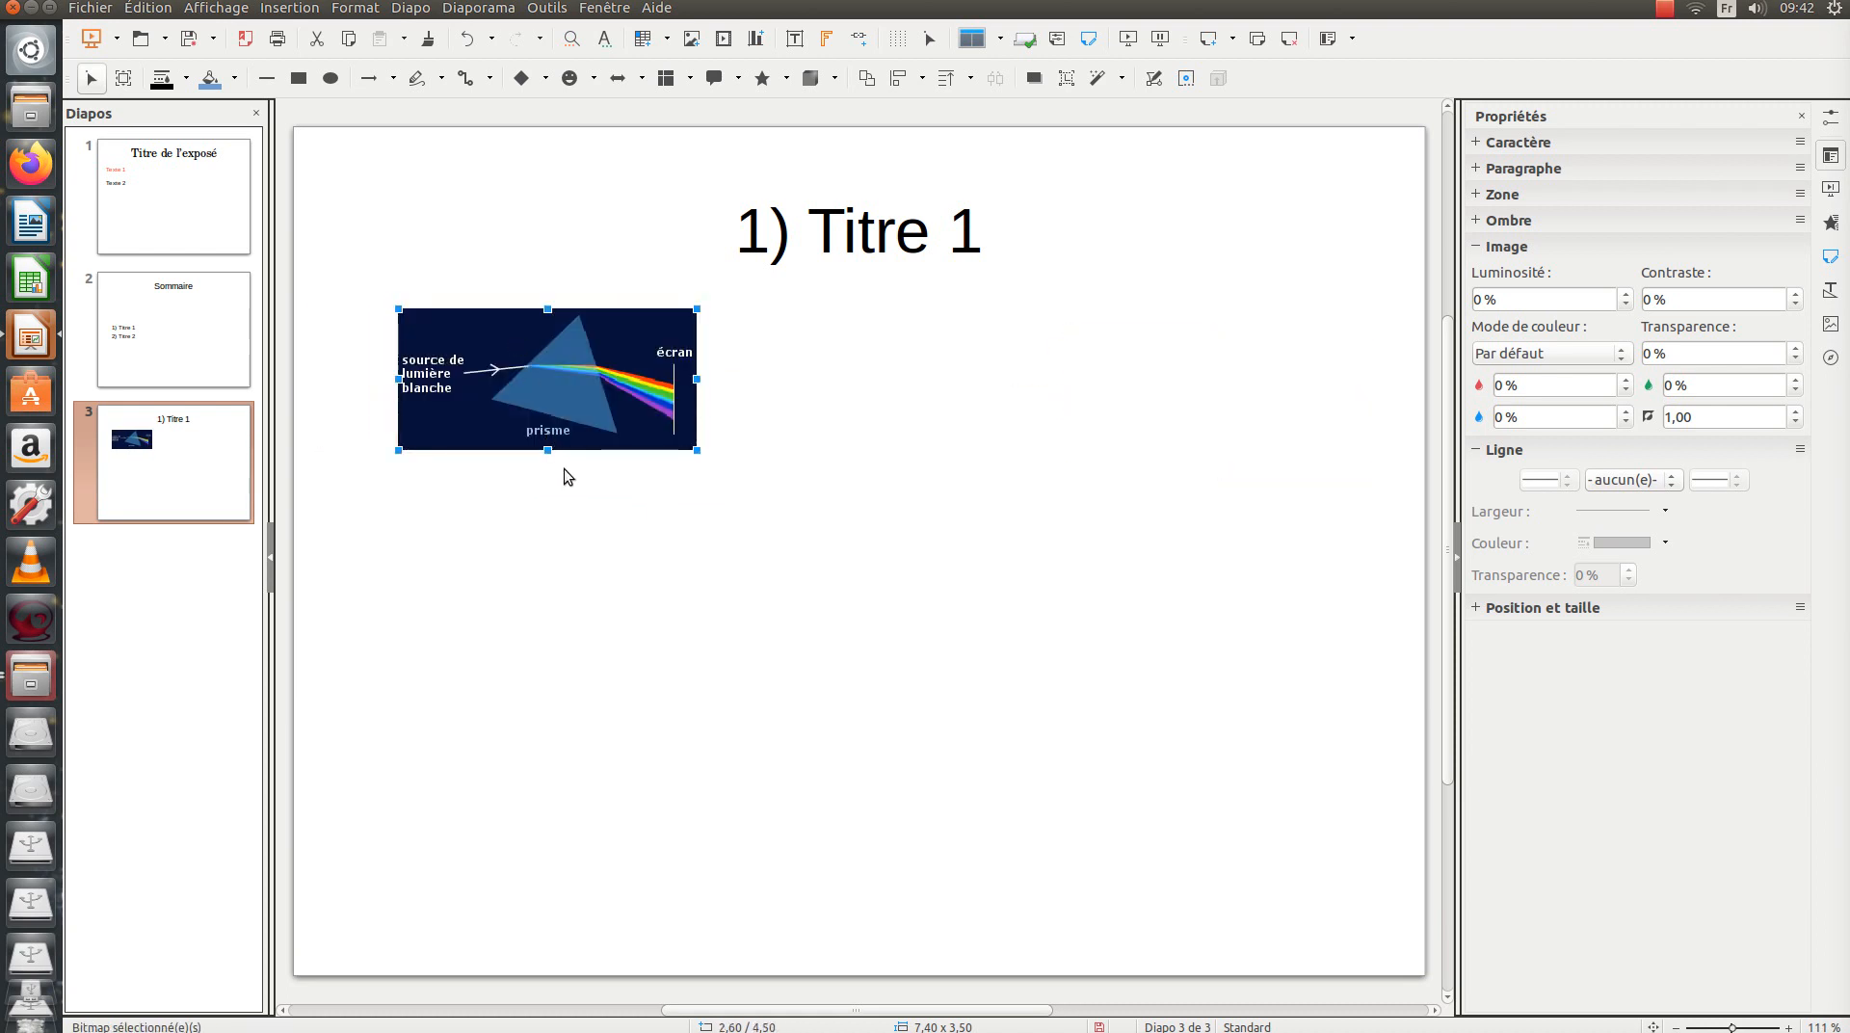
click(727, 478)
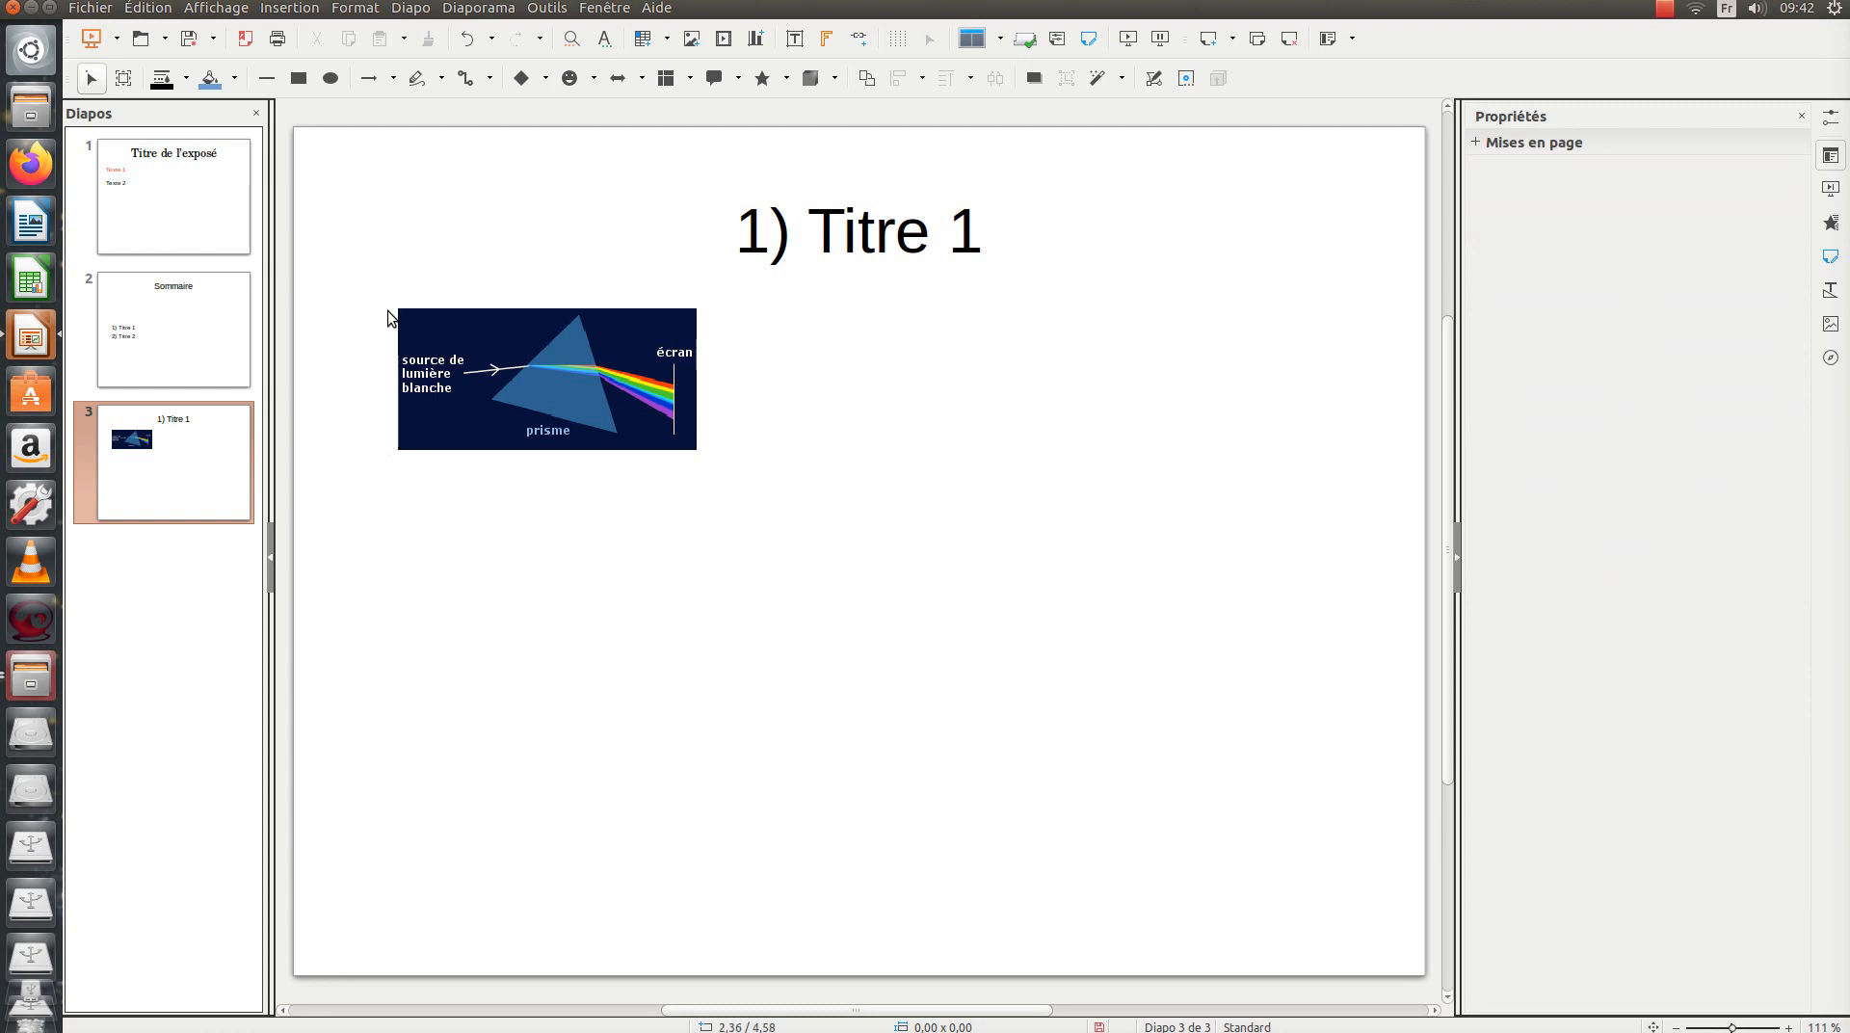
click(852, 250)
click(744, 395)
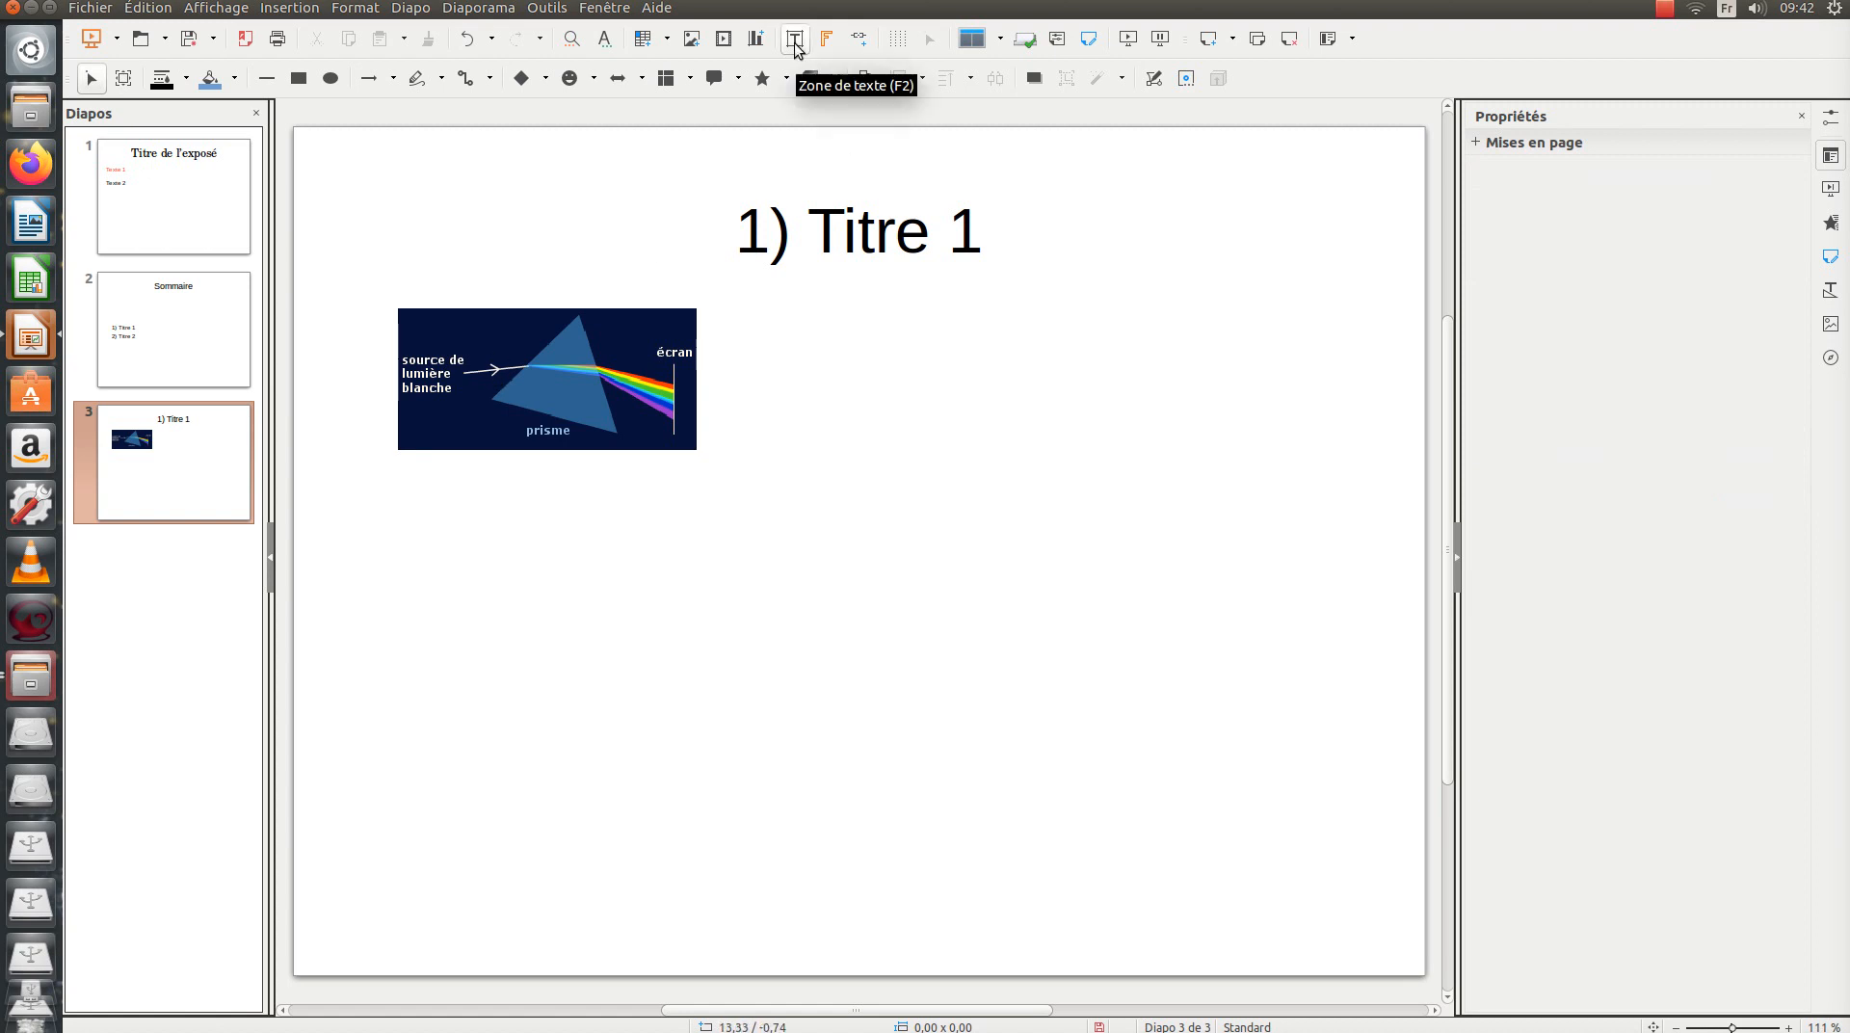
Add a text box about 10,20 cm wide below the prism image, containing "Texte 3" and "Texte 4" separated by a blank line
click(289, 8)
click(328, 218)
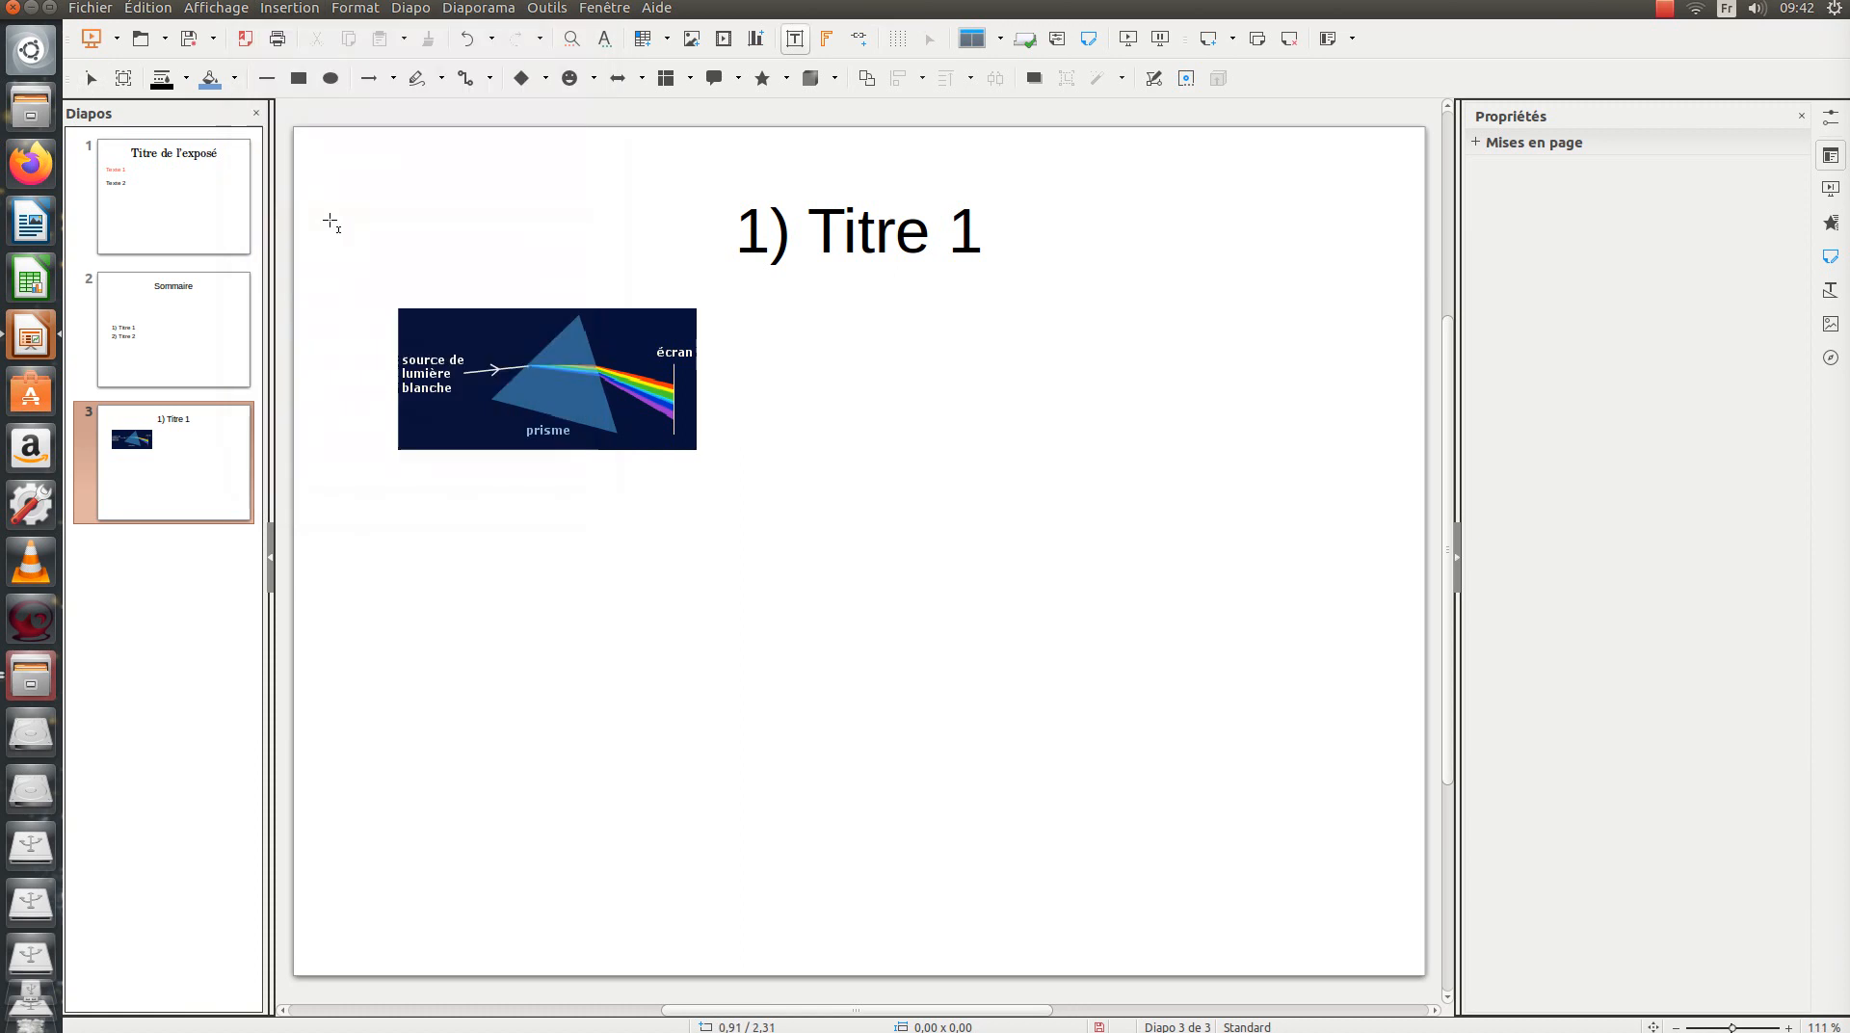
drag(403, 502, 814, 603)
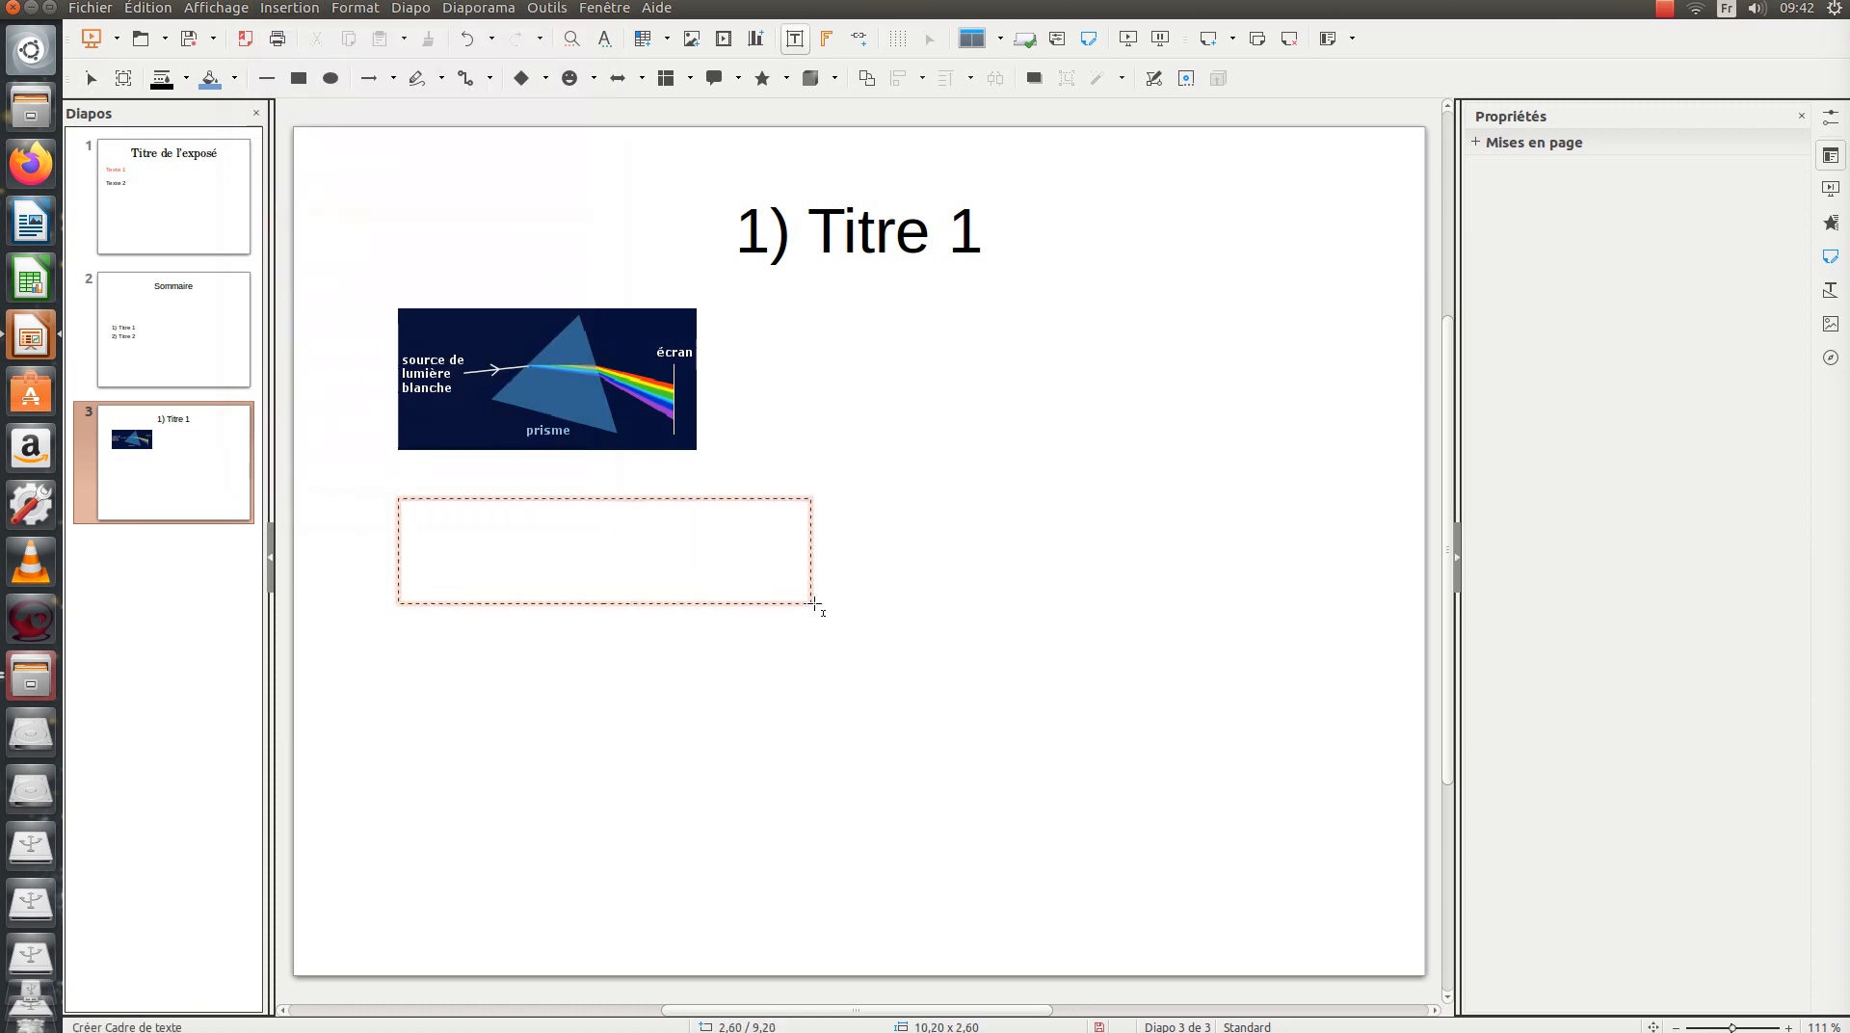
text(te)
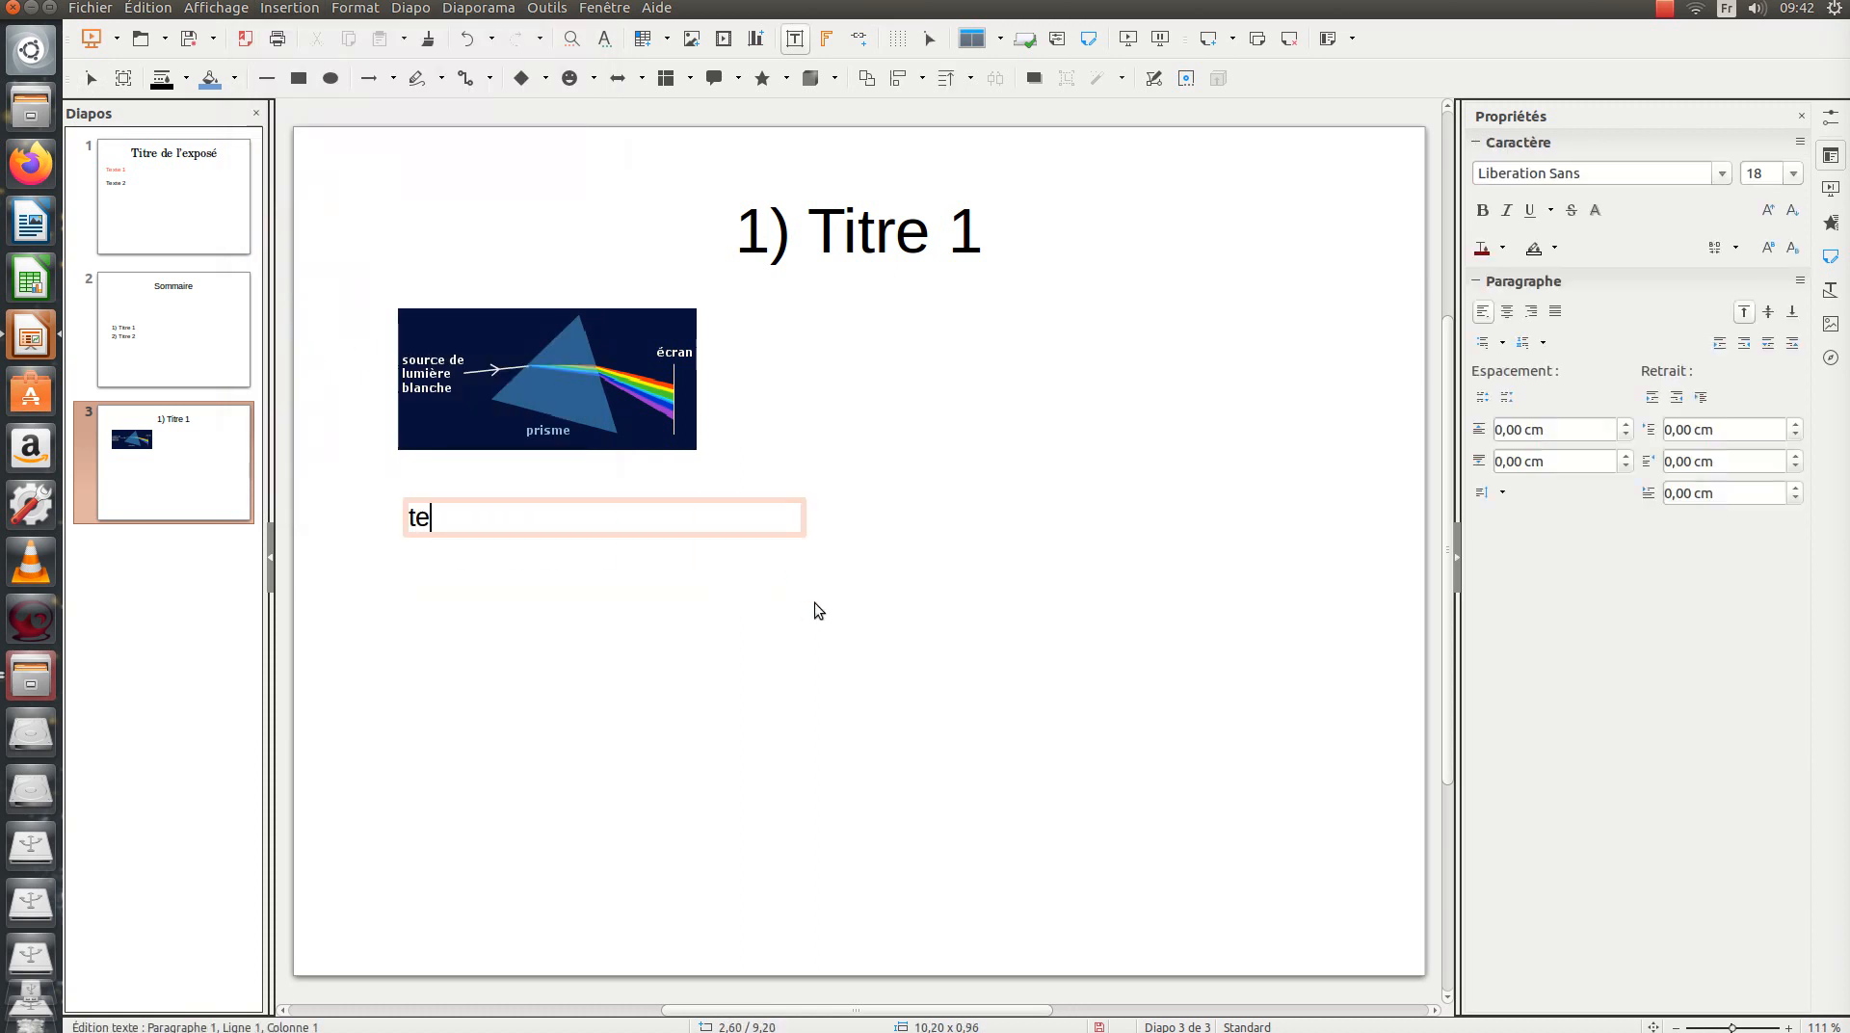
text(xte 3)
key(Return)
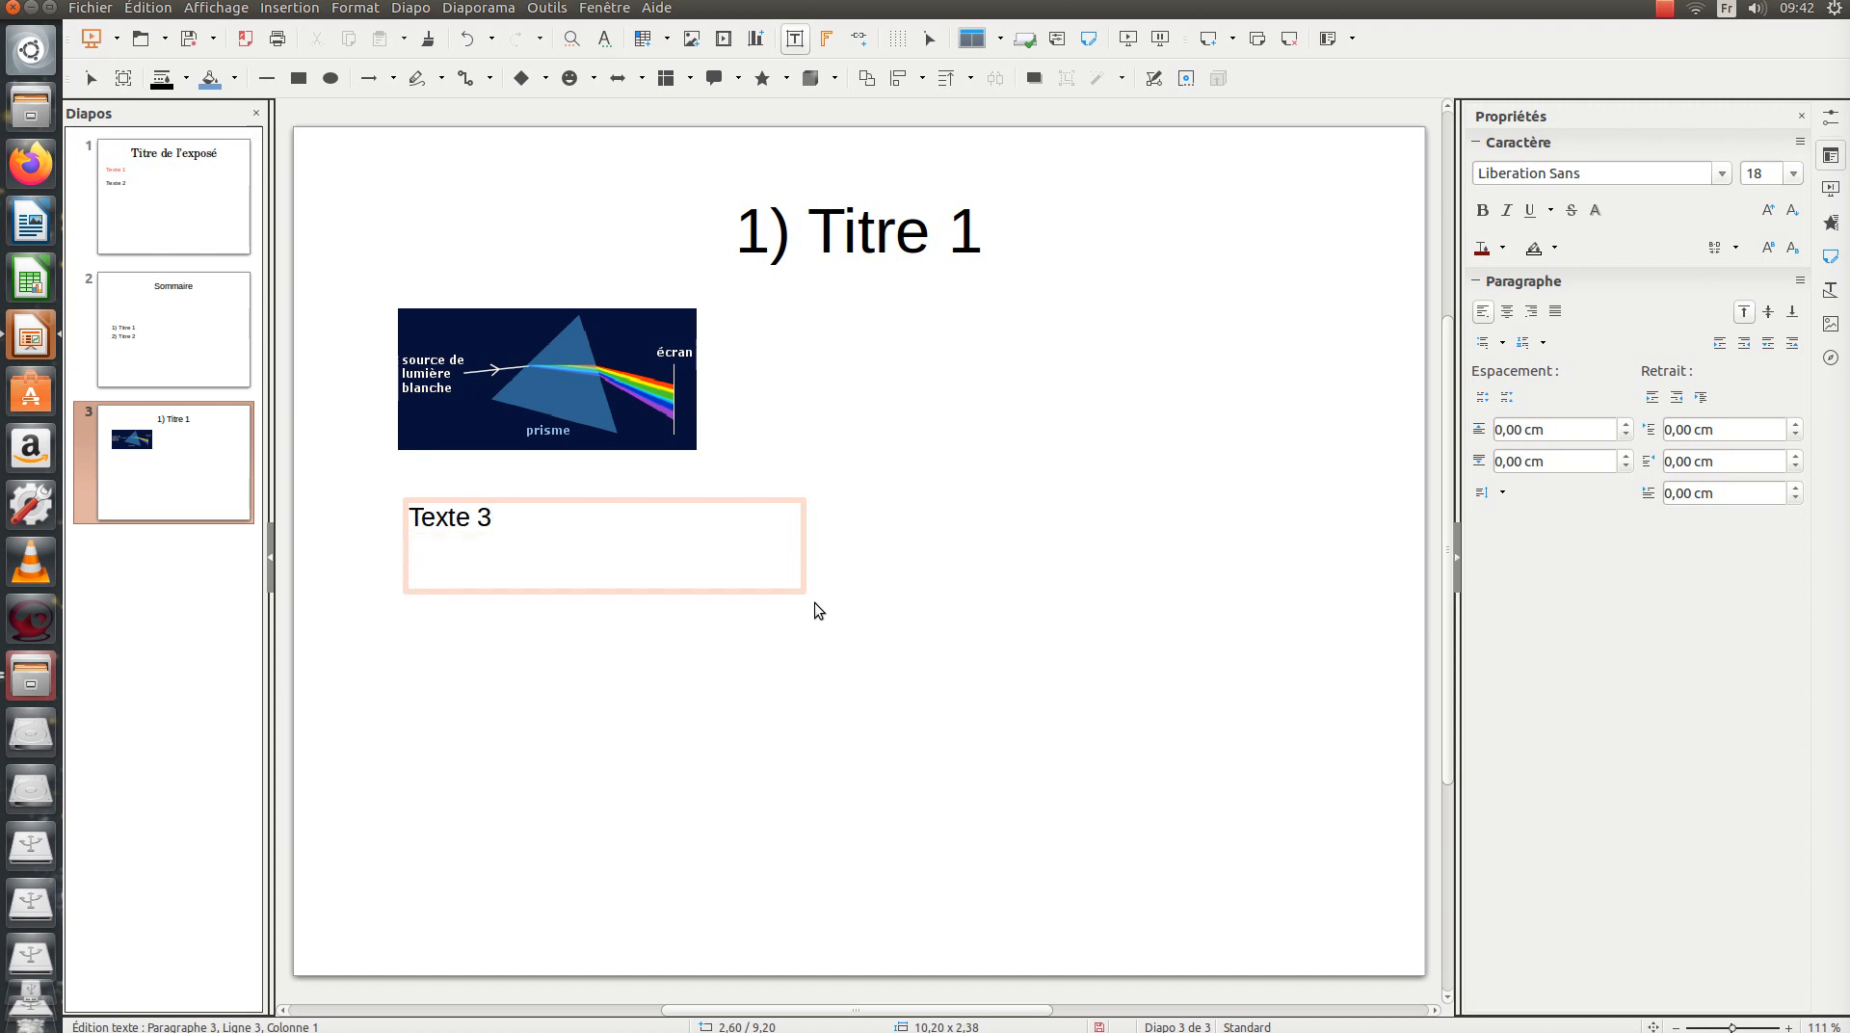
text(te 3  )
text(Texte)
text( 4)
key(Return)
key(Return)
key(Return)
key(Return)
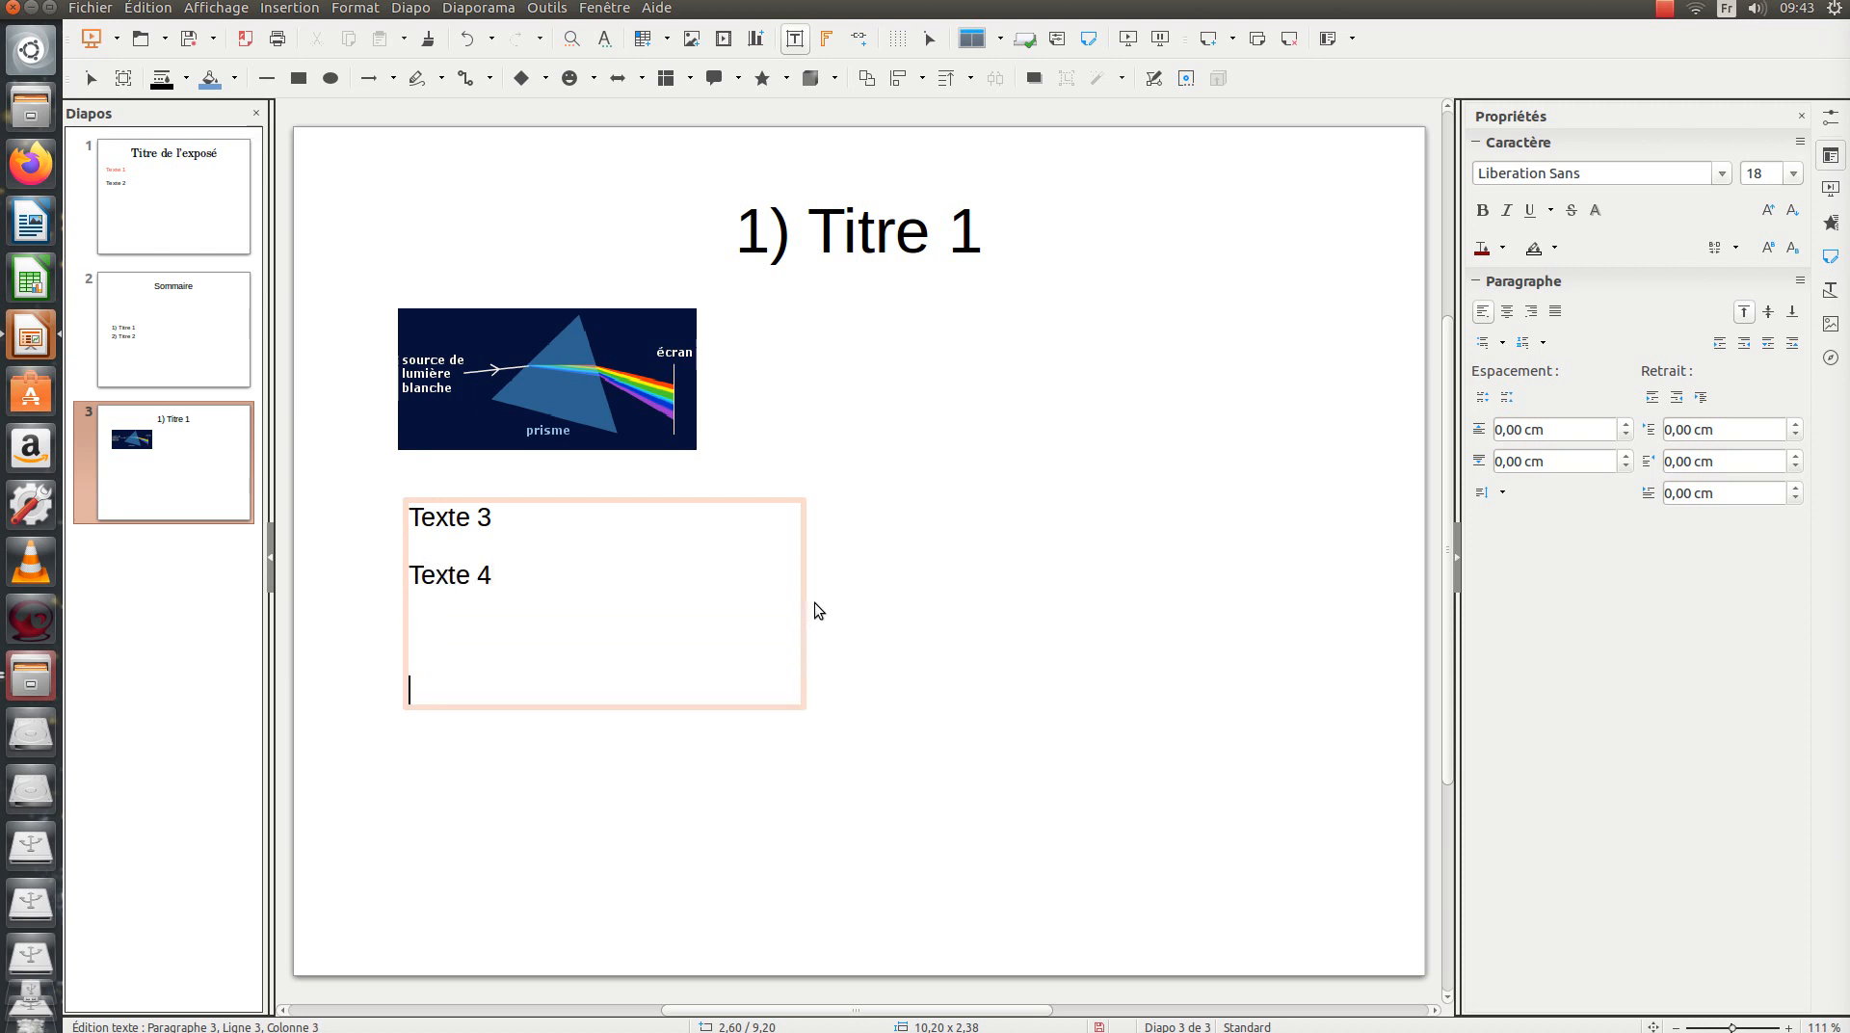
click(814, 606)
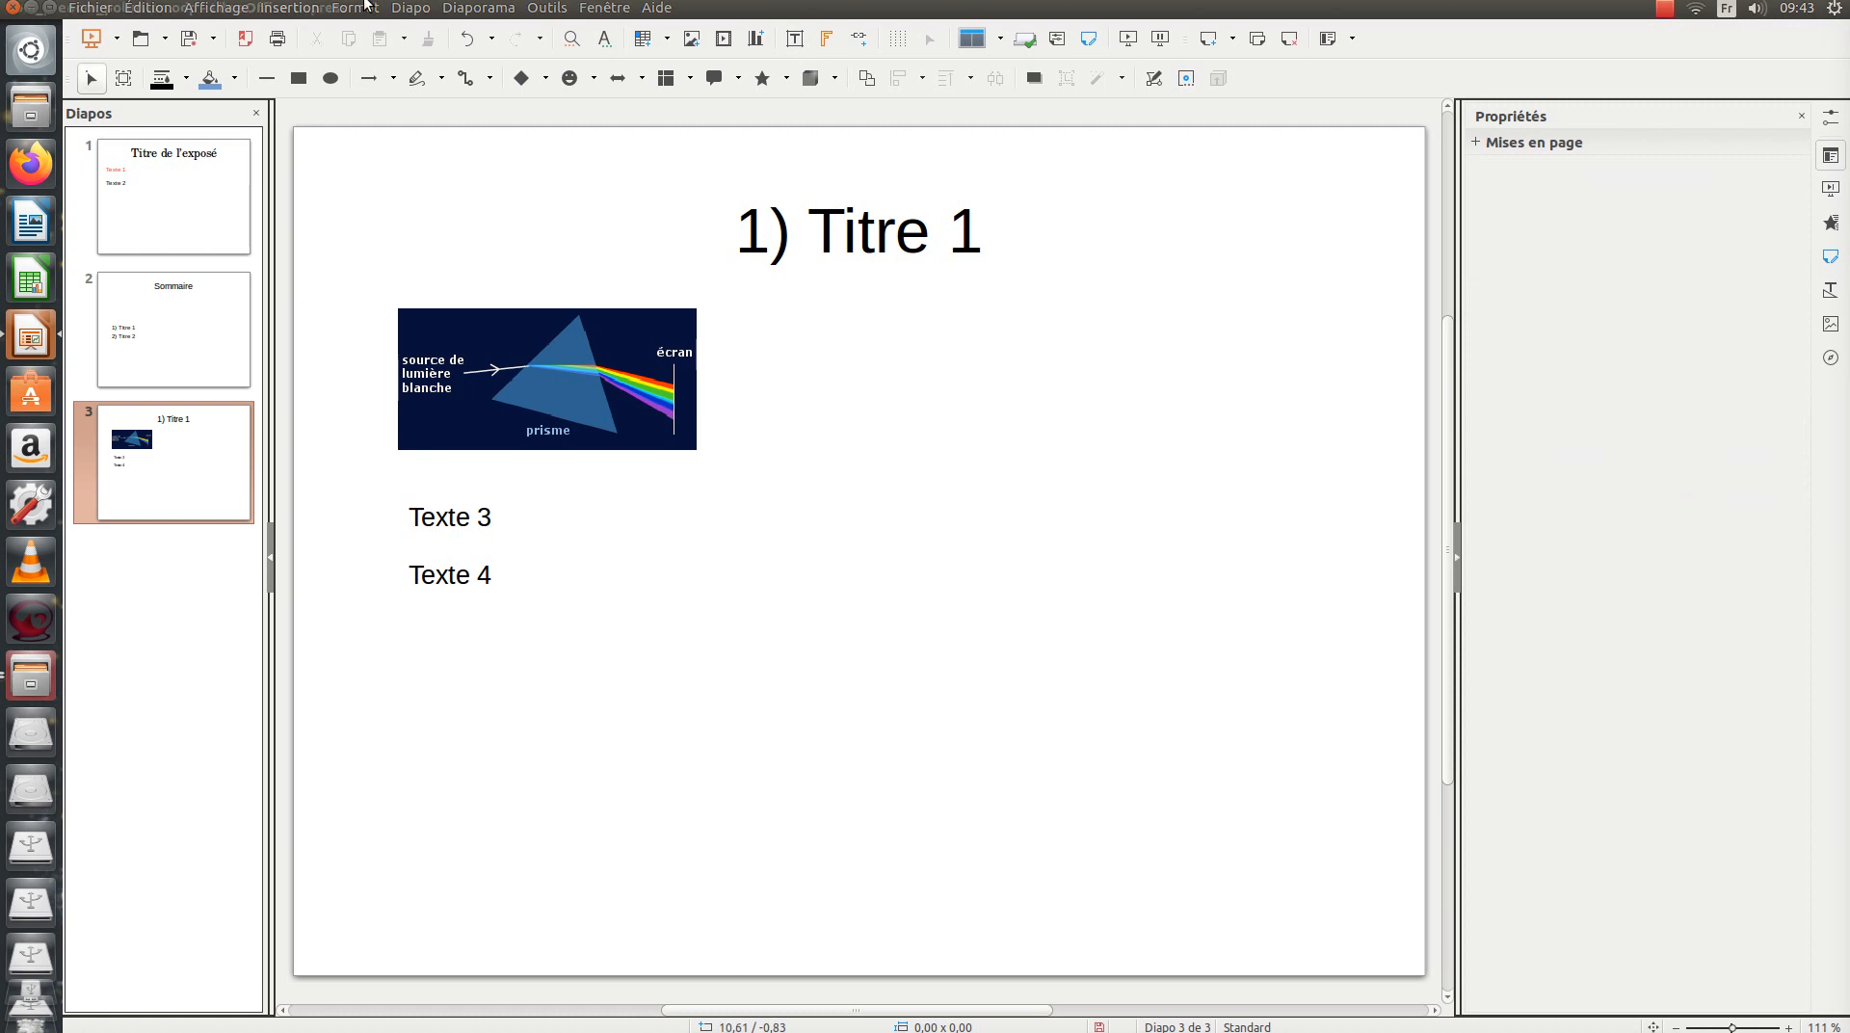
Add a text box about 7,20 cm wide to the right of the prism image, containing "texte"
click(796, 39)
drag(875, 329, 1166, 410)
text(te)
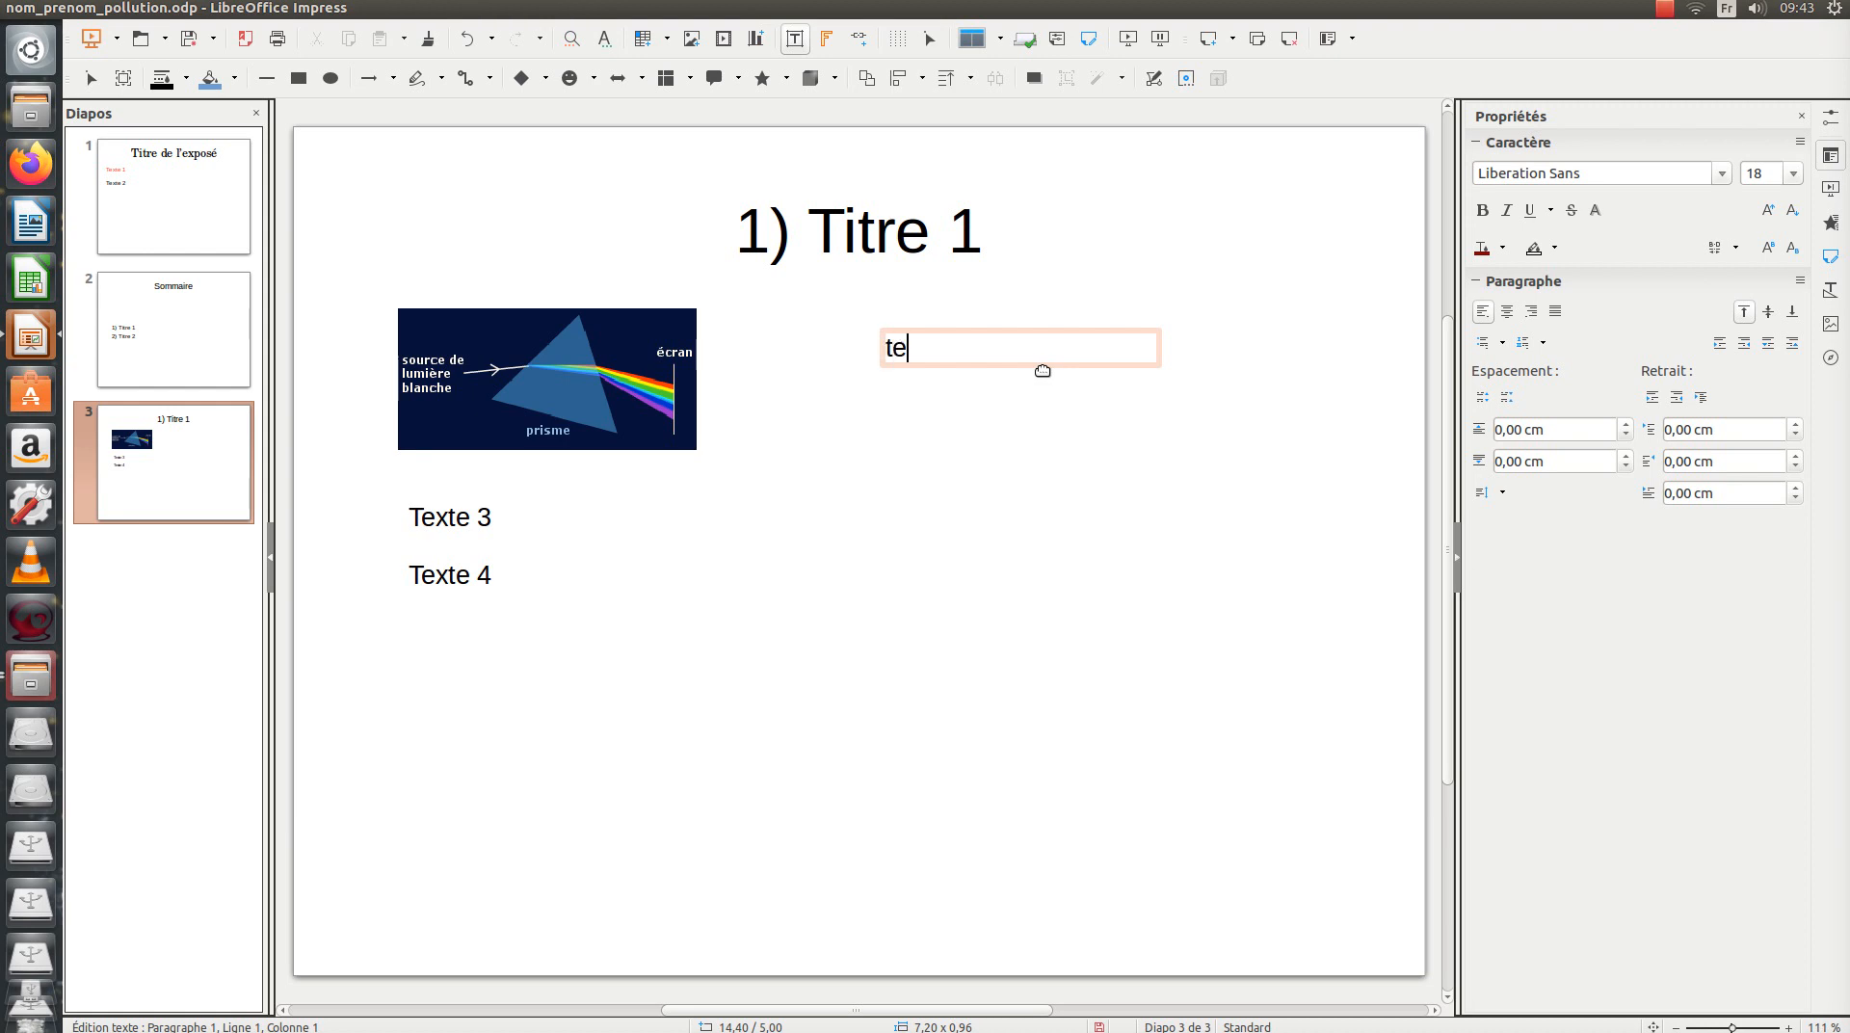
text(xte)
click(1002, 721)
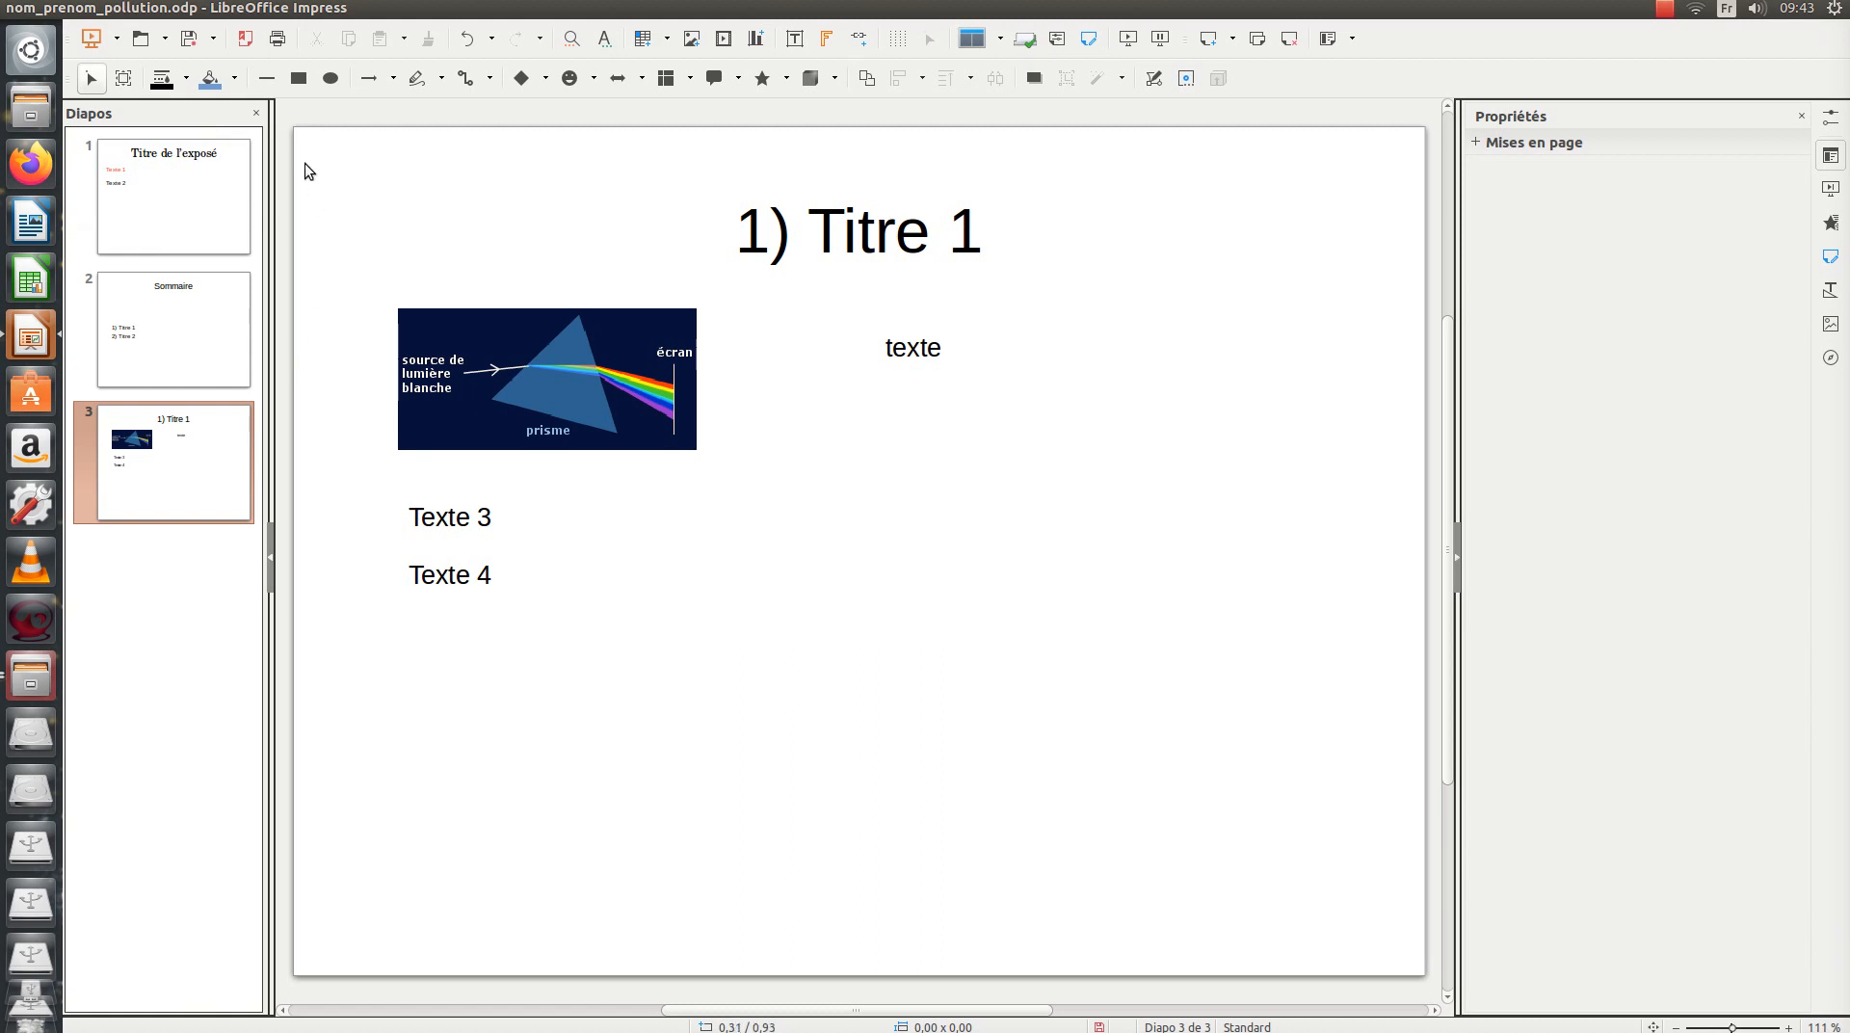
Save the presentation and draw an arrow about 4,60 x 0,80 cm from the "texte" text box to the prism image's right edge
click(189, 43)
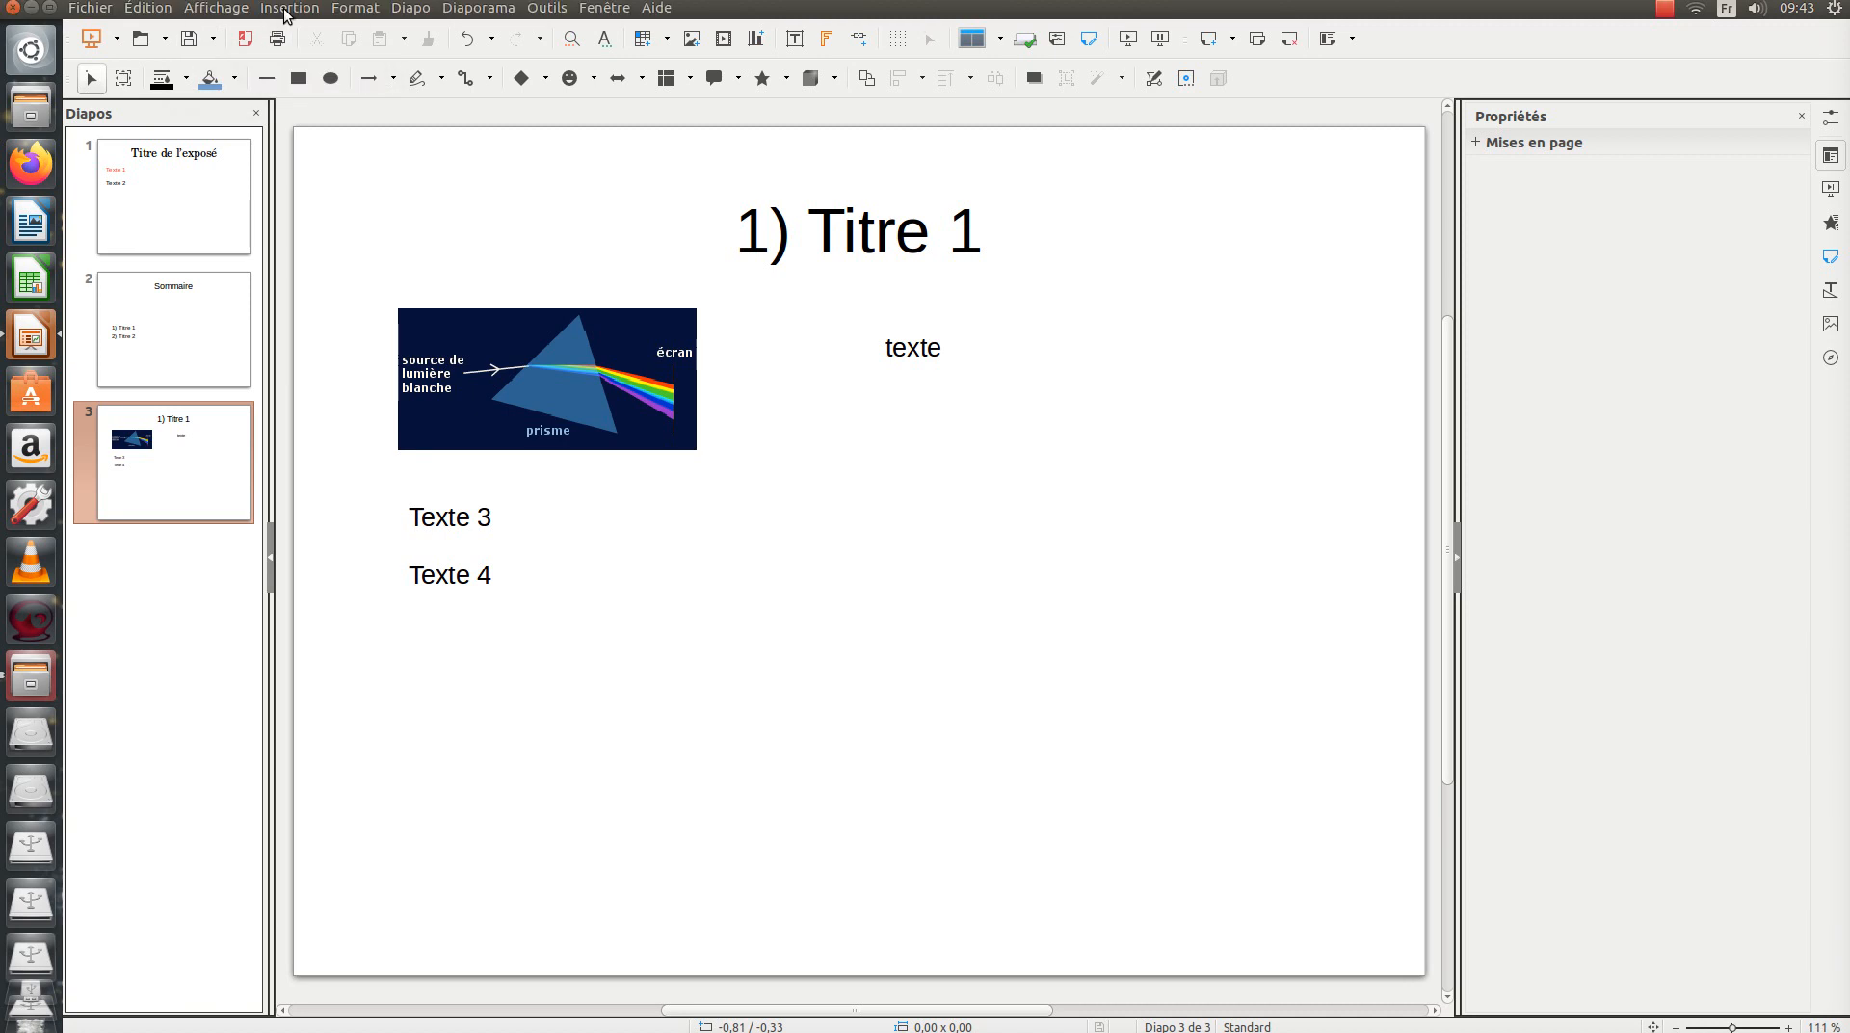
click(286, 10)
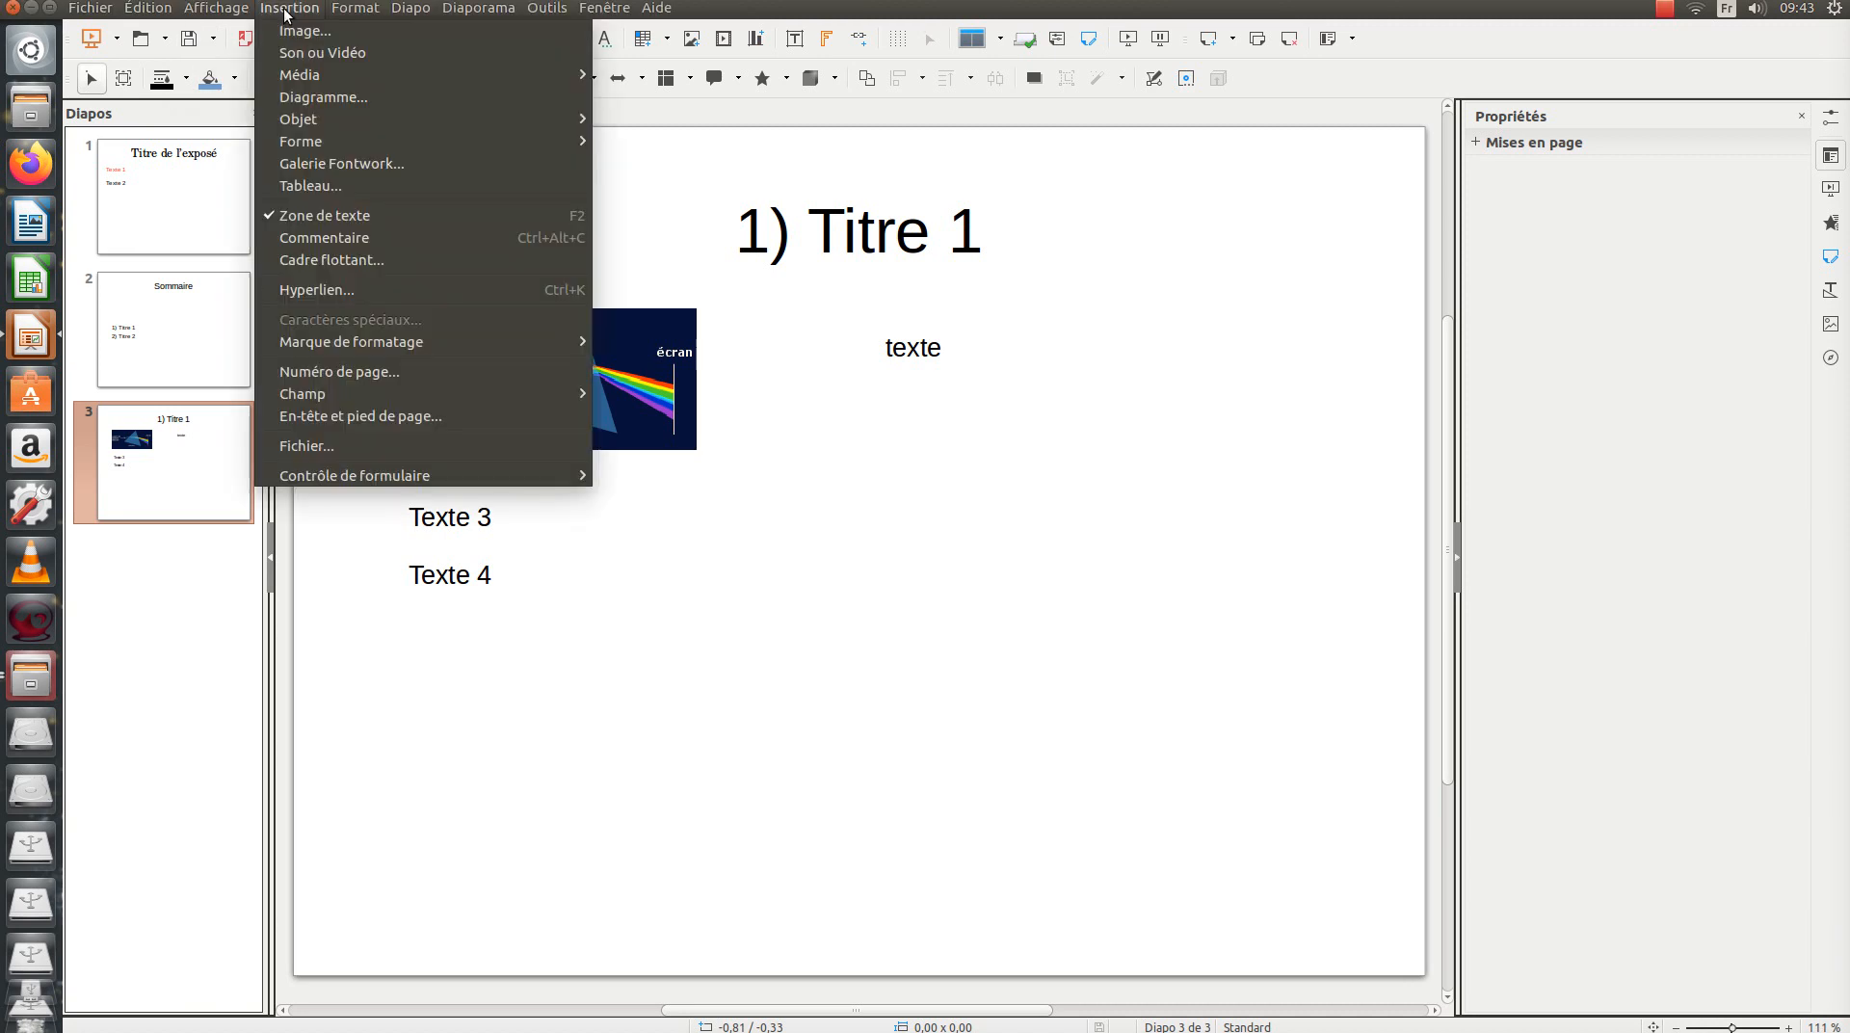
mouse_move(215, 9)
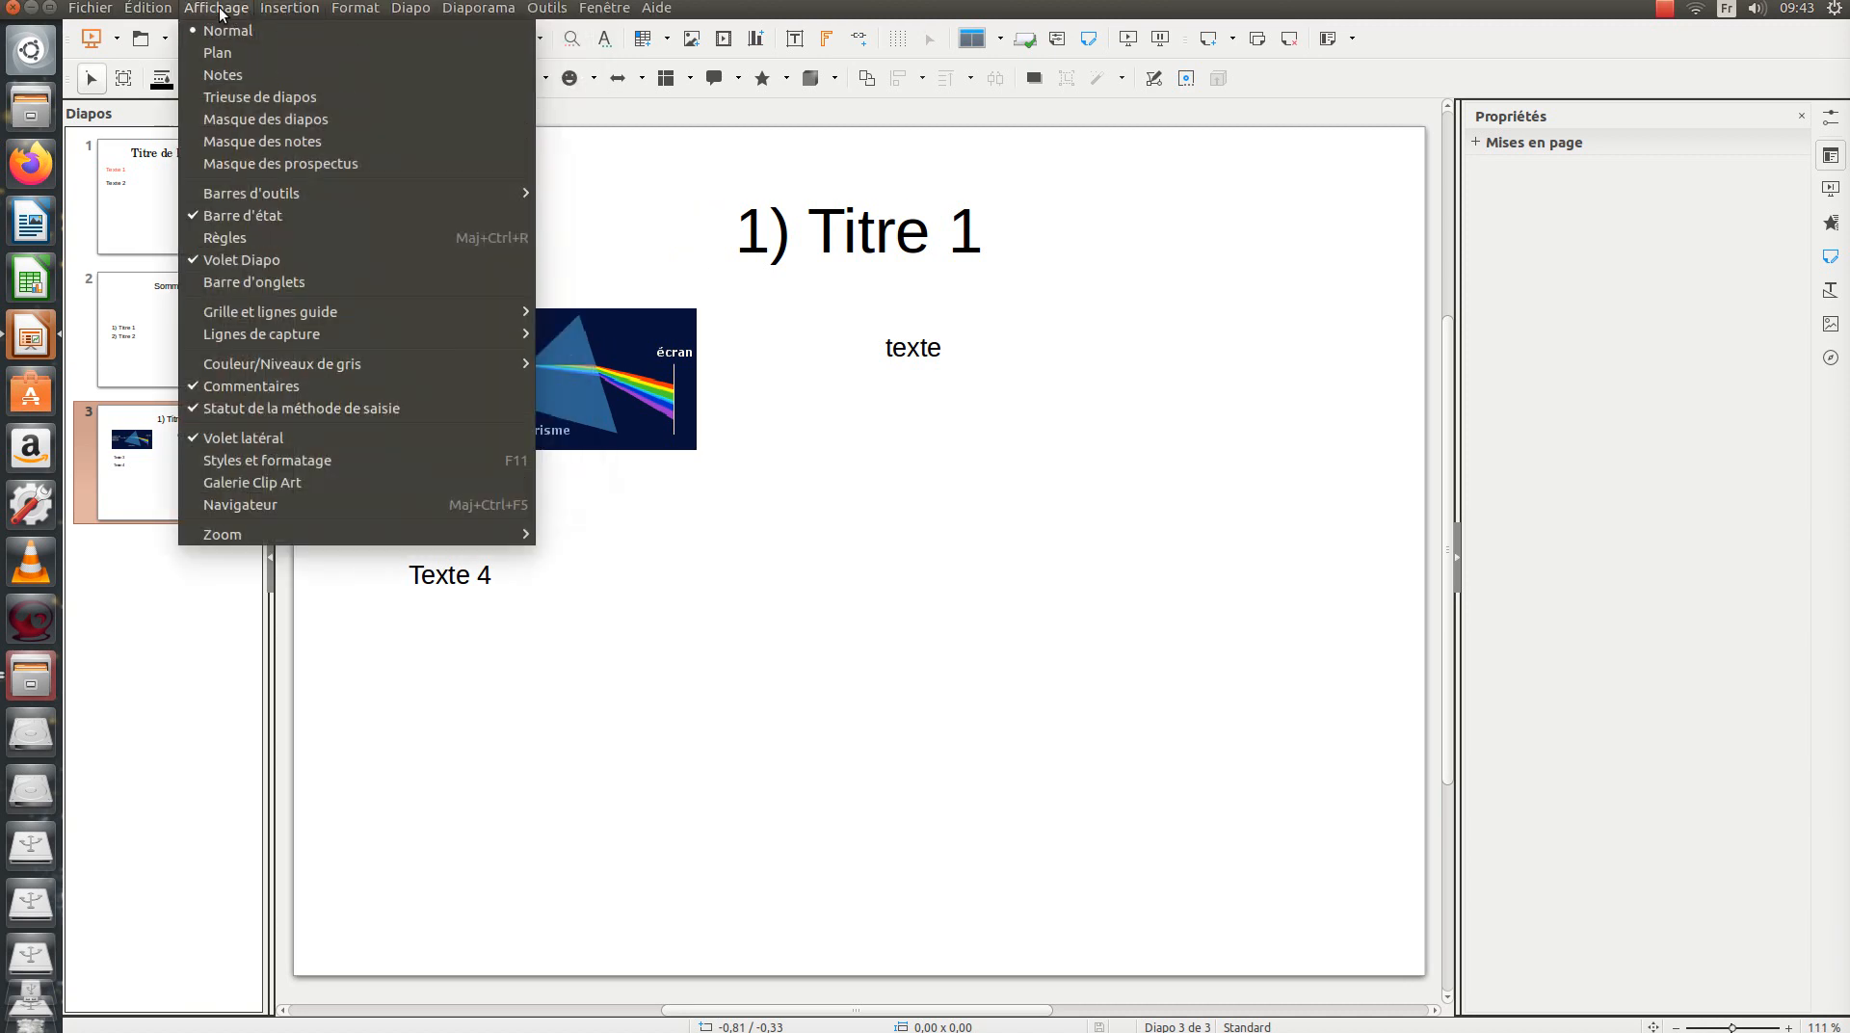
mouse_move(268, 197)
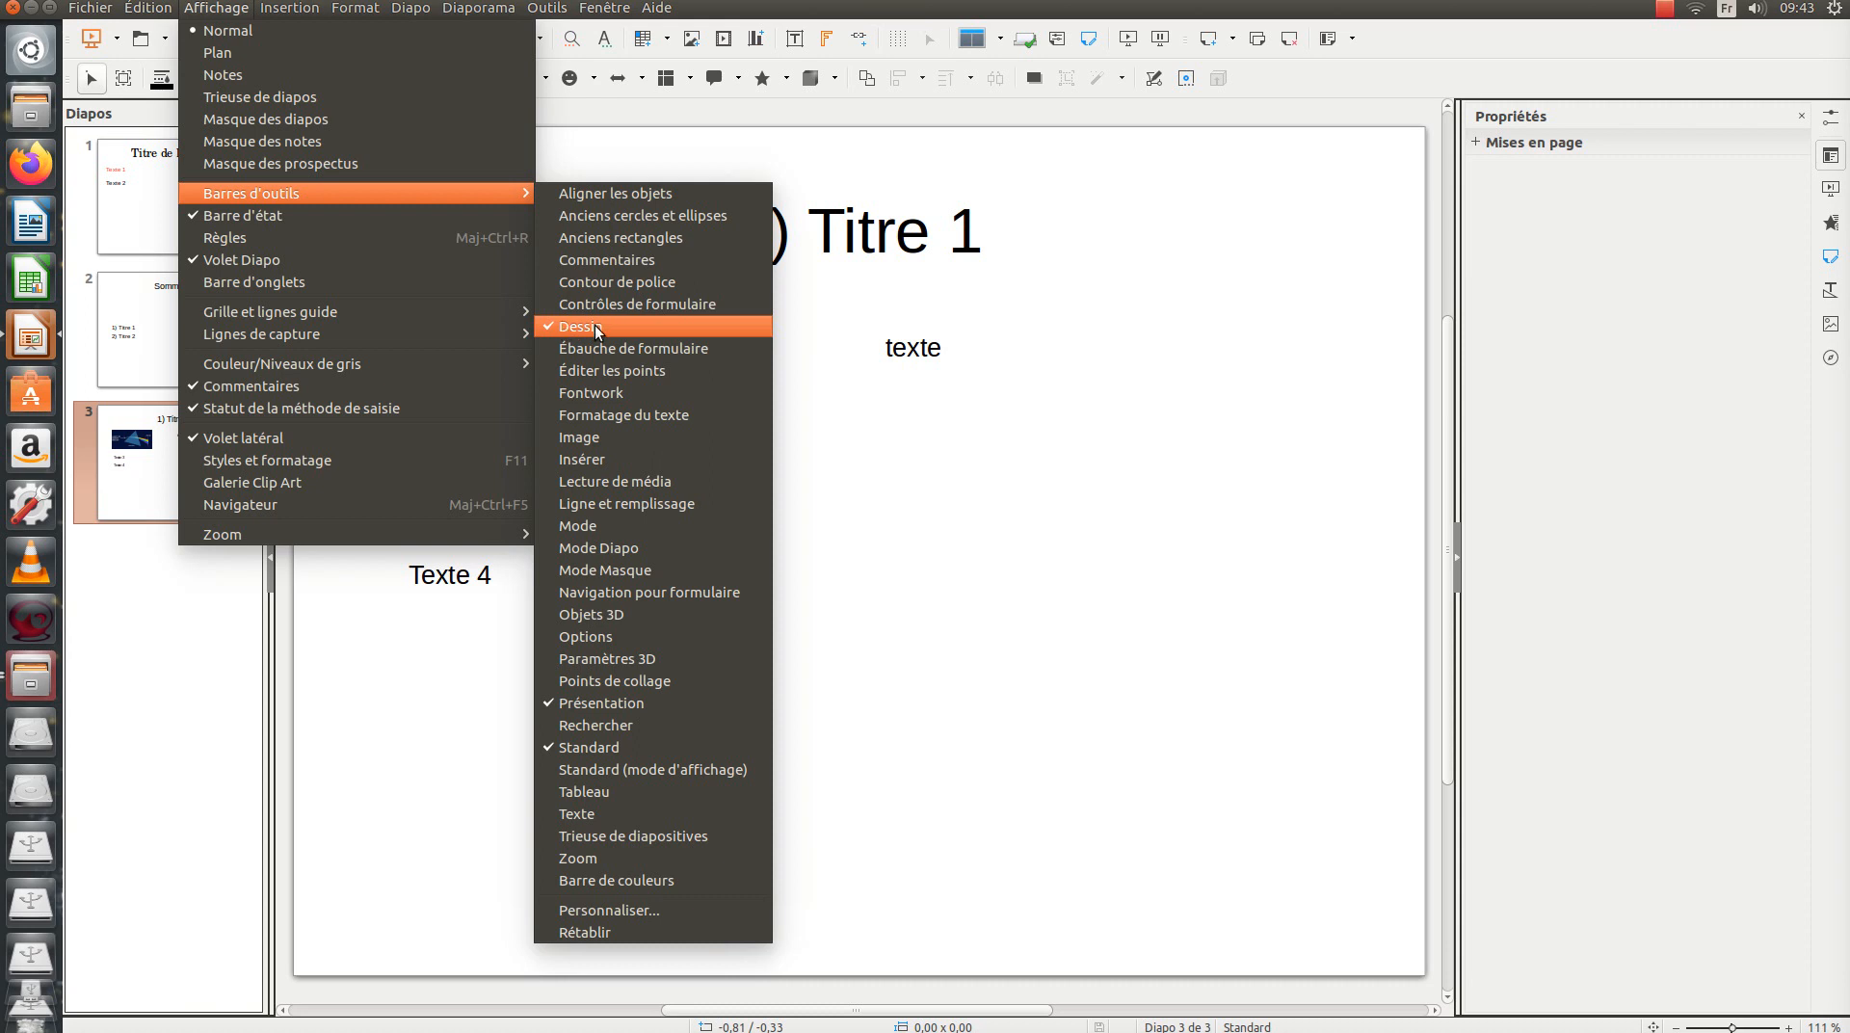
click(927, 415)
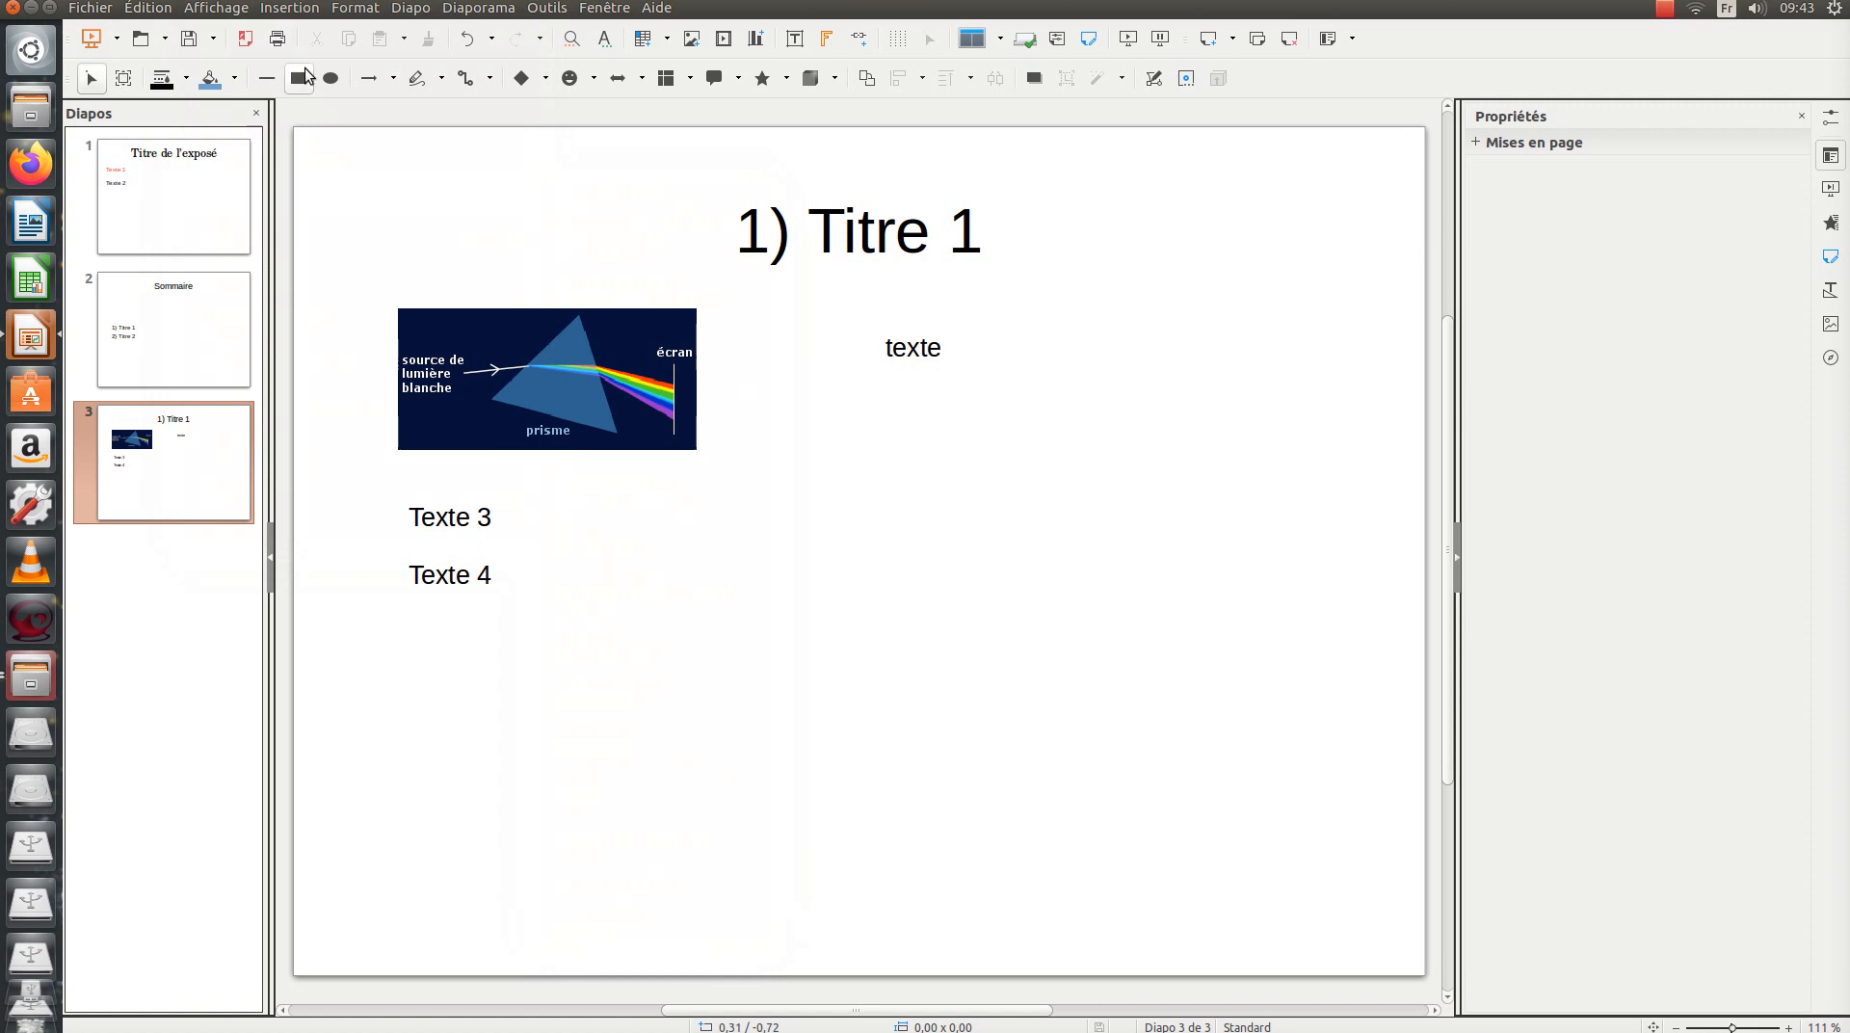
click(368, 78)
drag(884, 346, 697, 375)
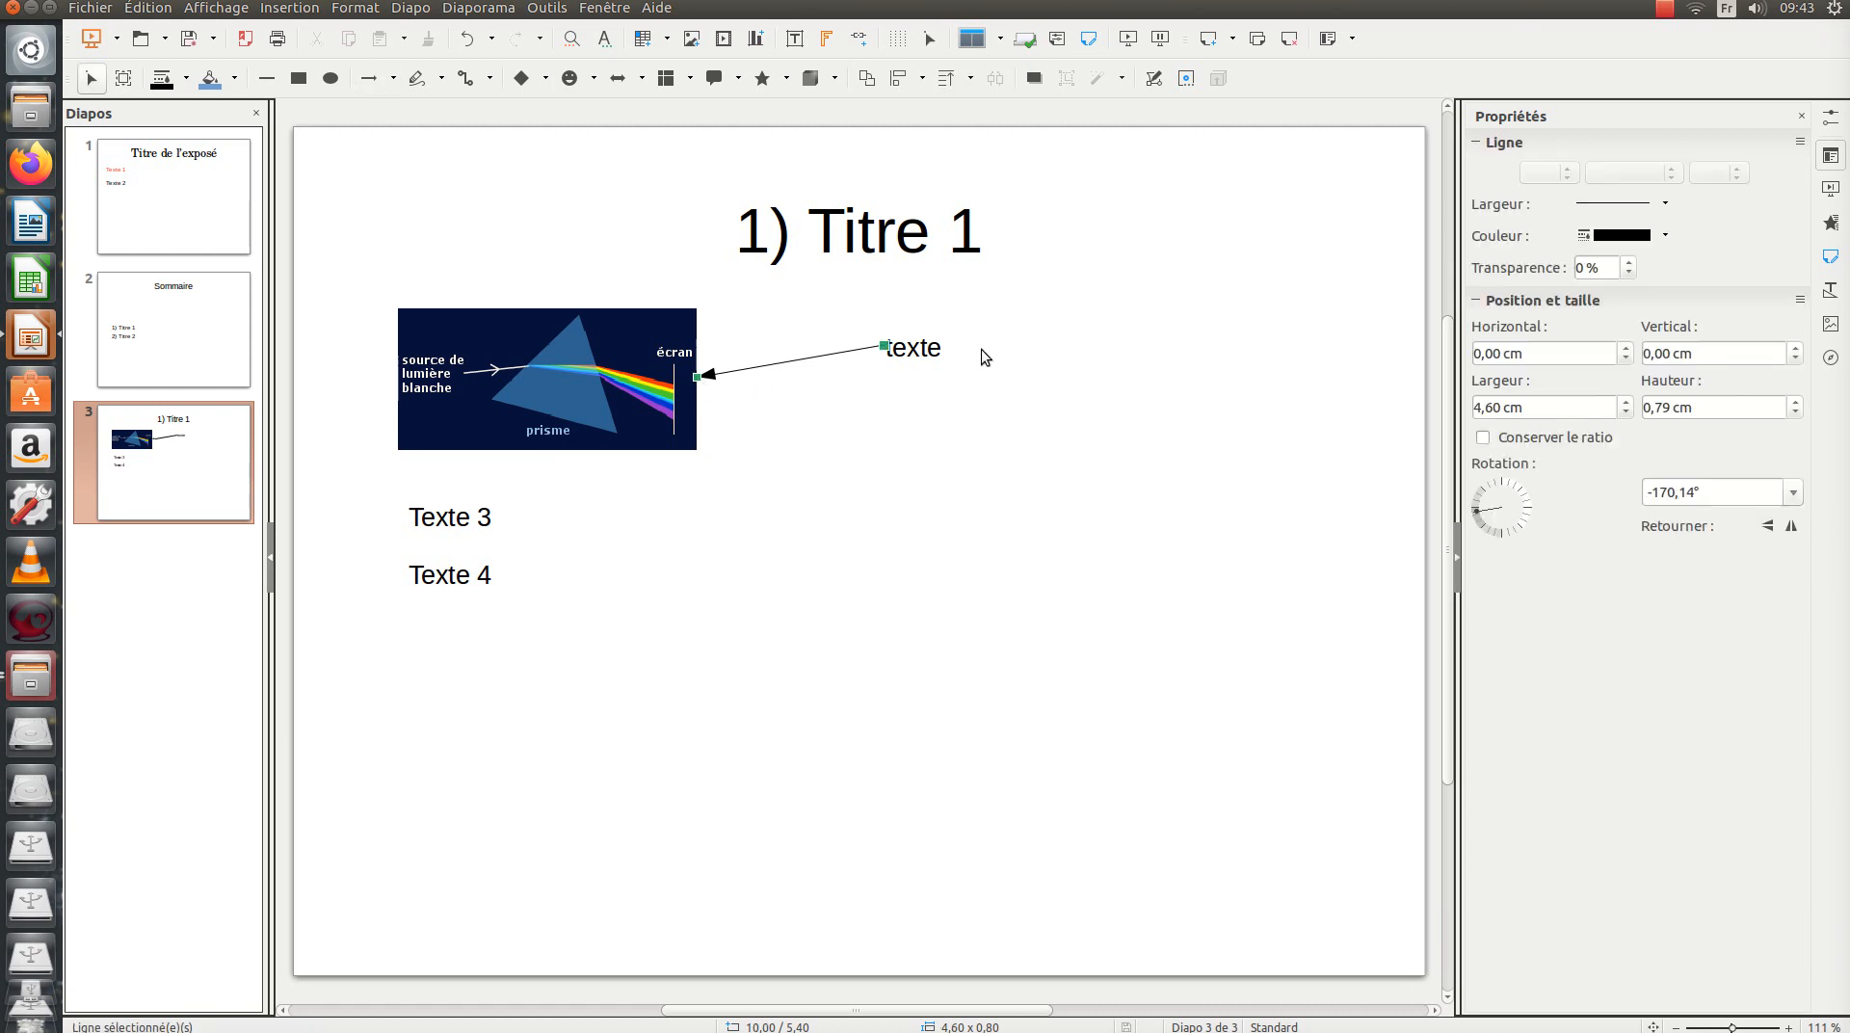
Replace the text in the box beside the prism image with "Décomposition de la lumière"
click(936, 349)
key(BackSpace)
key(BackSpace)
key(BackSpace)
key(BackSpace)
key(BackSpace)
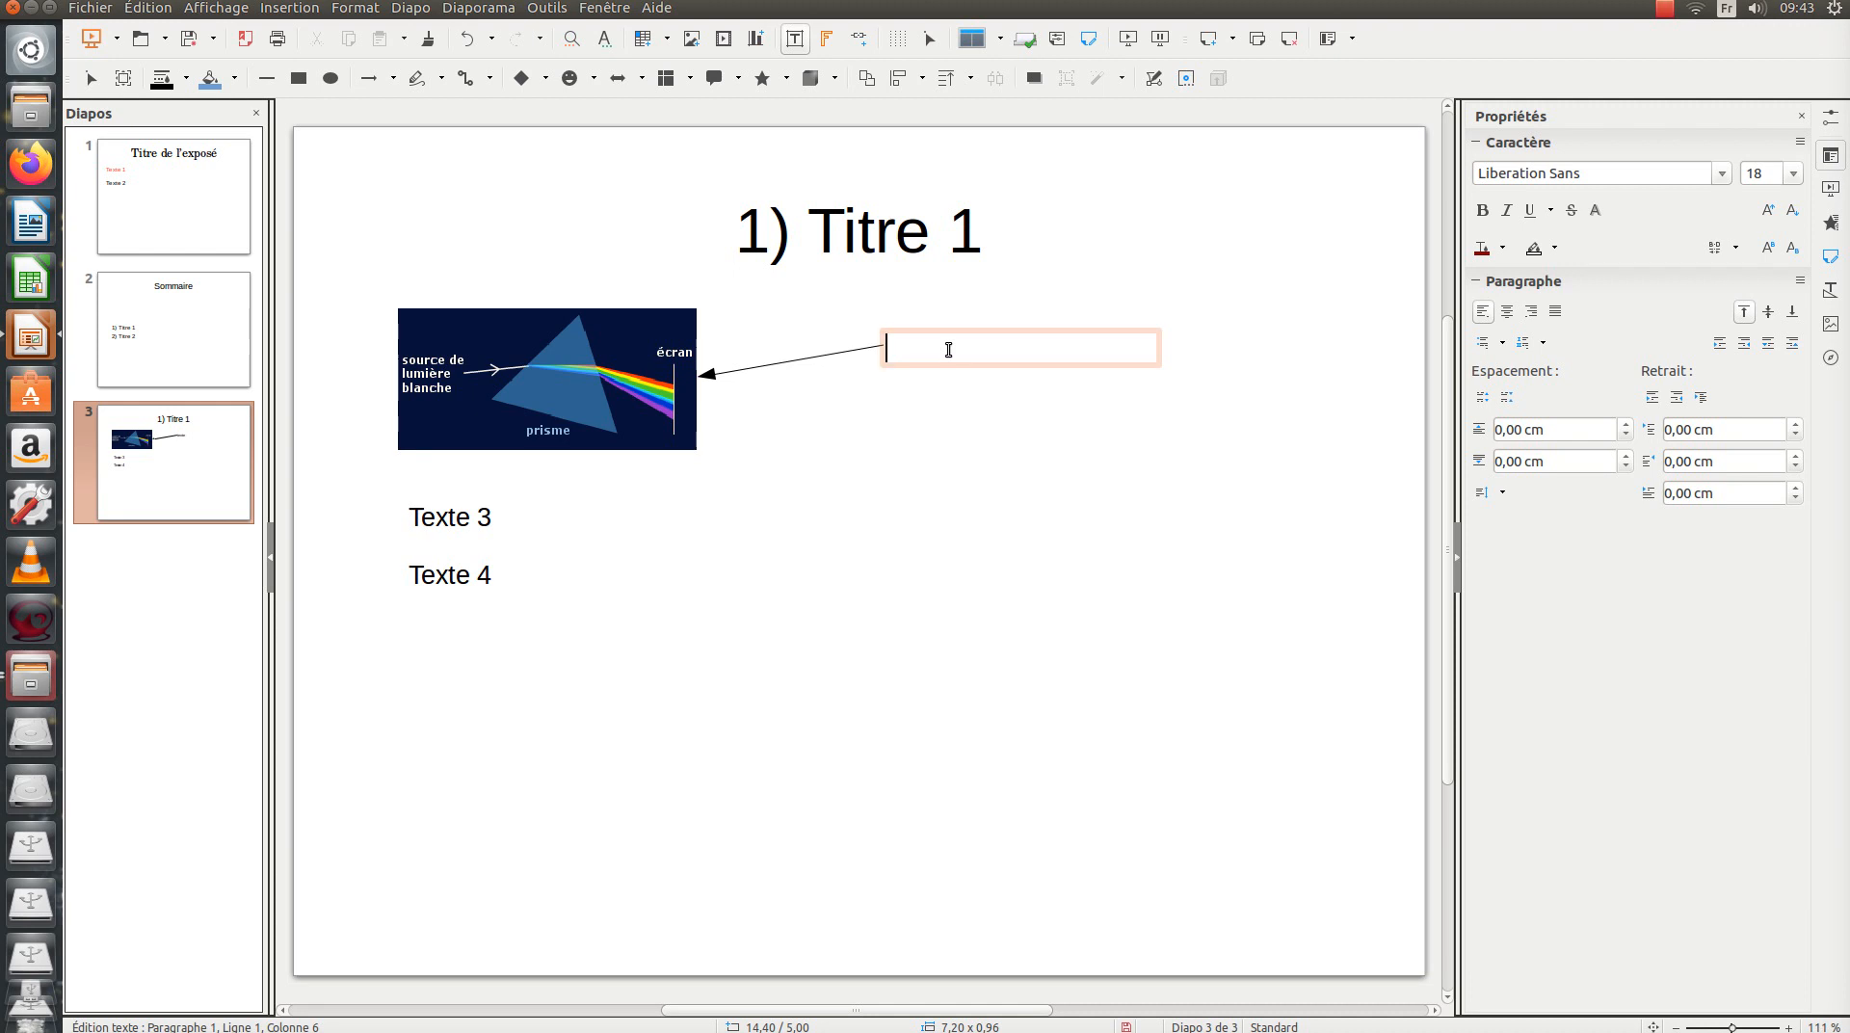
text(décomposition de la lumière)
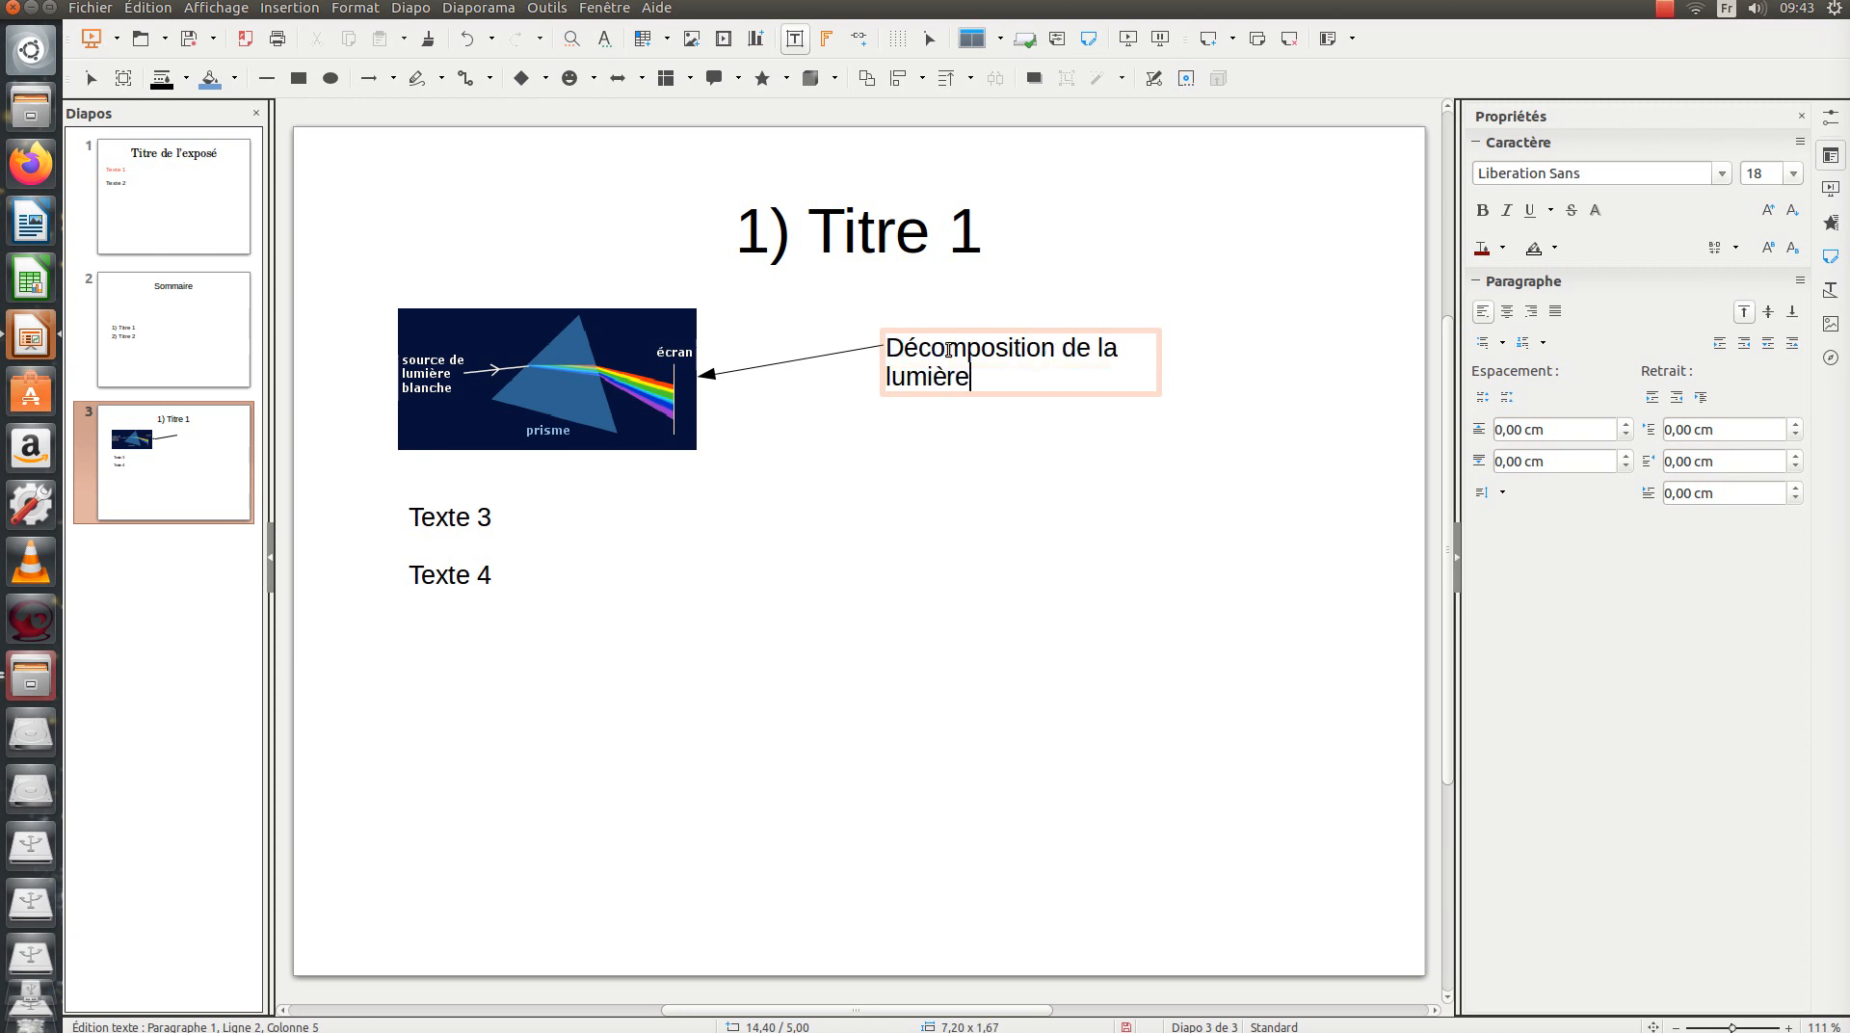
click(956, 427)
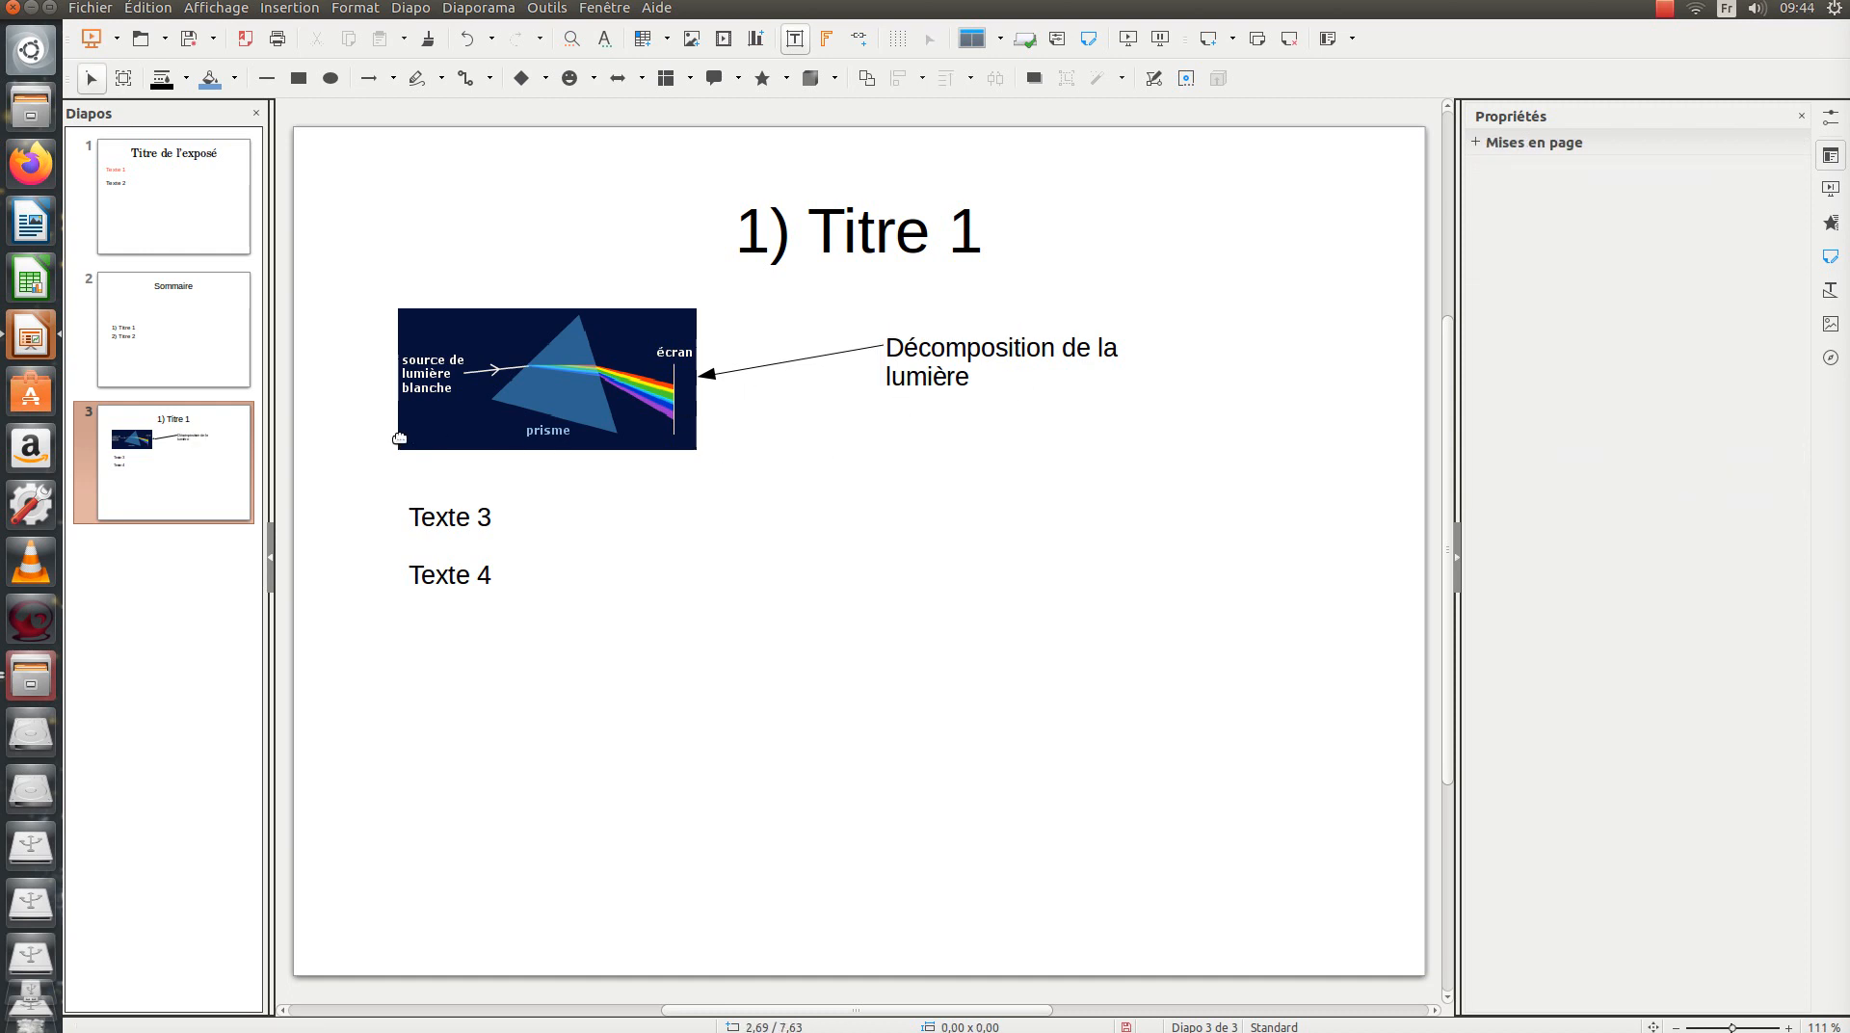
Add a fourth slide and give it the title "2) titre 2"
click(420, 9)
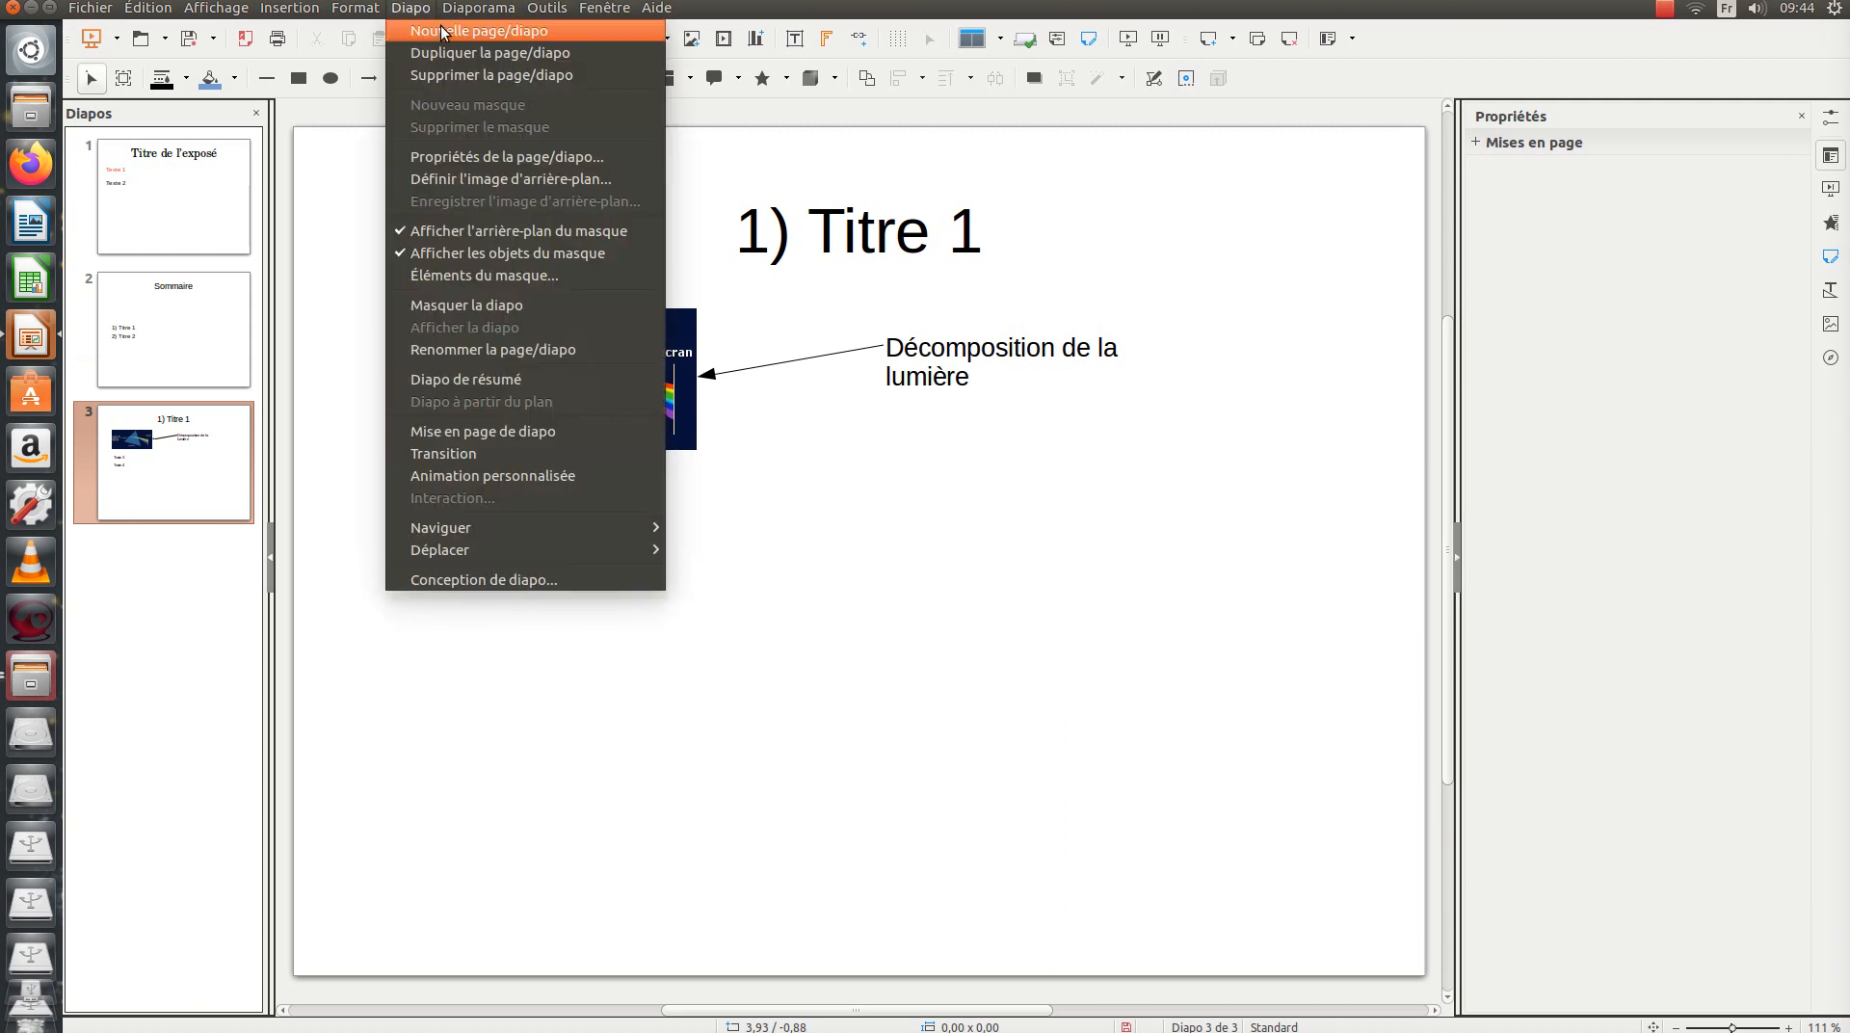
click(442, 26)
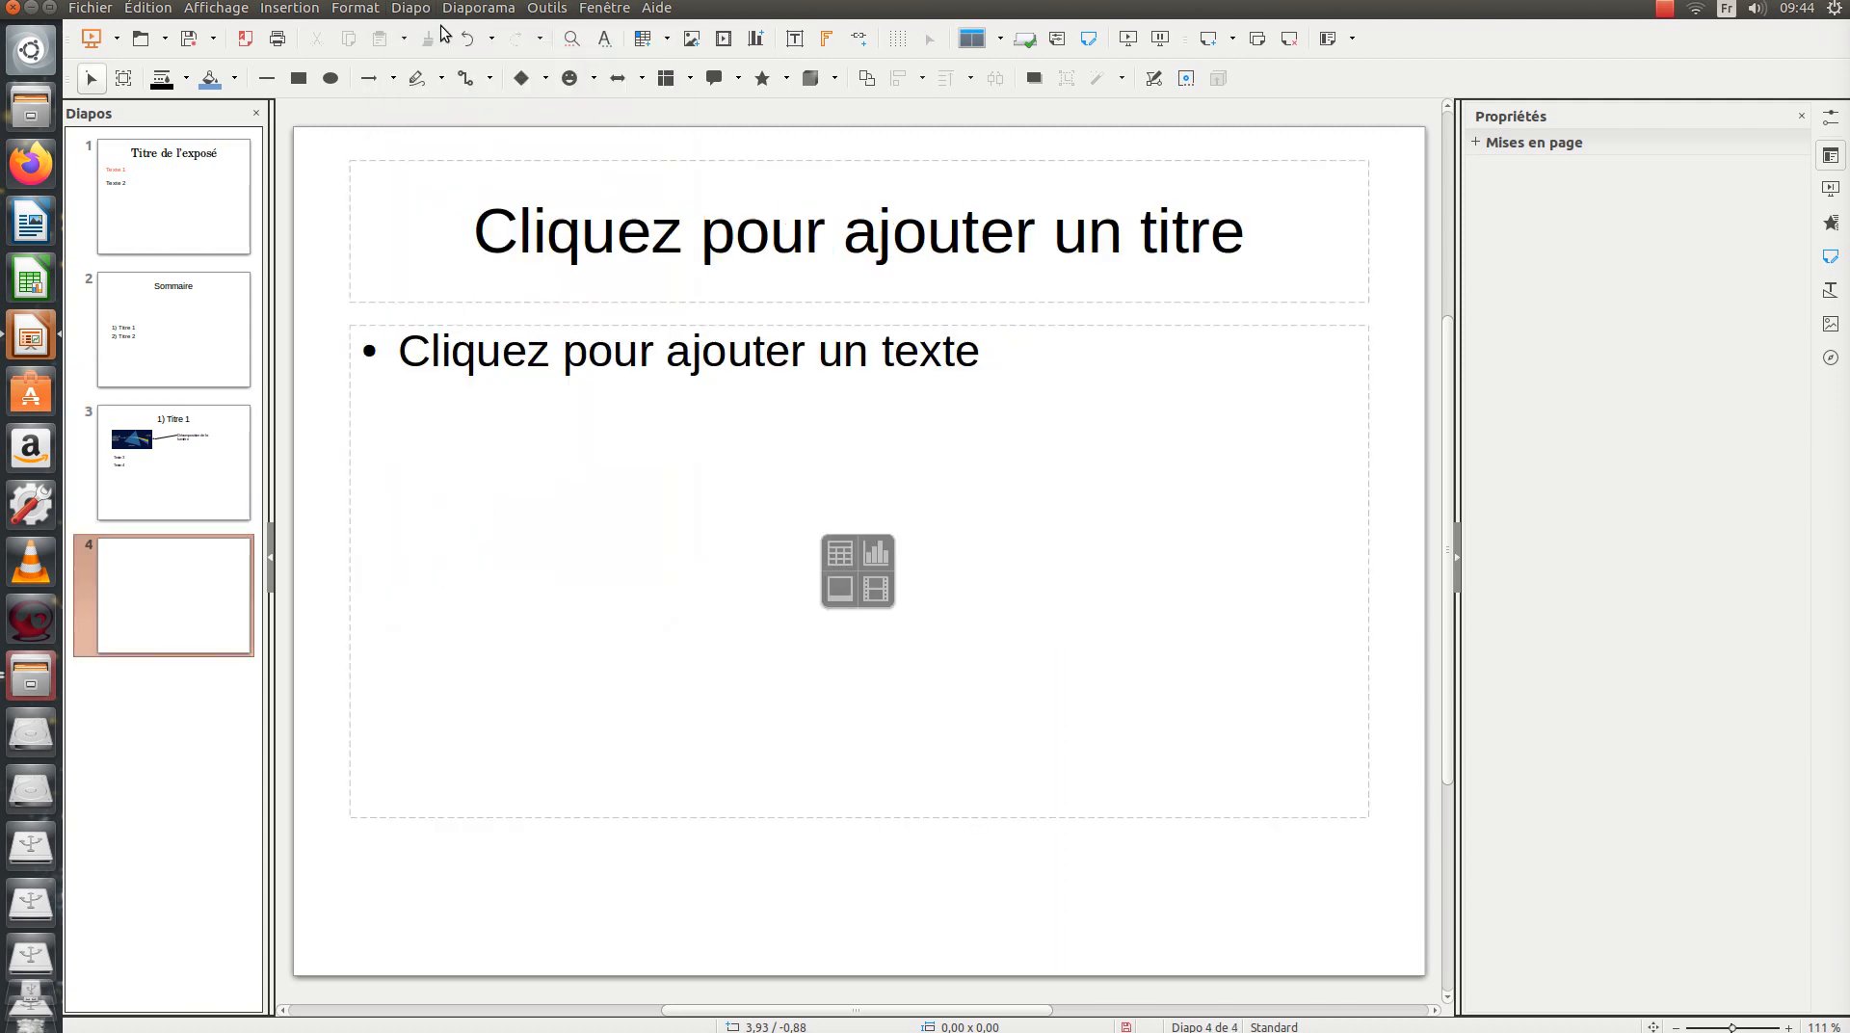
click(847, 252)
text(2) titre 2)
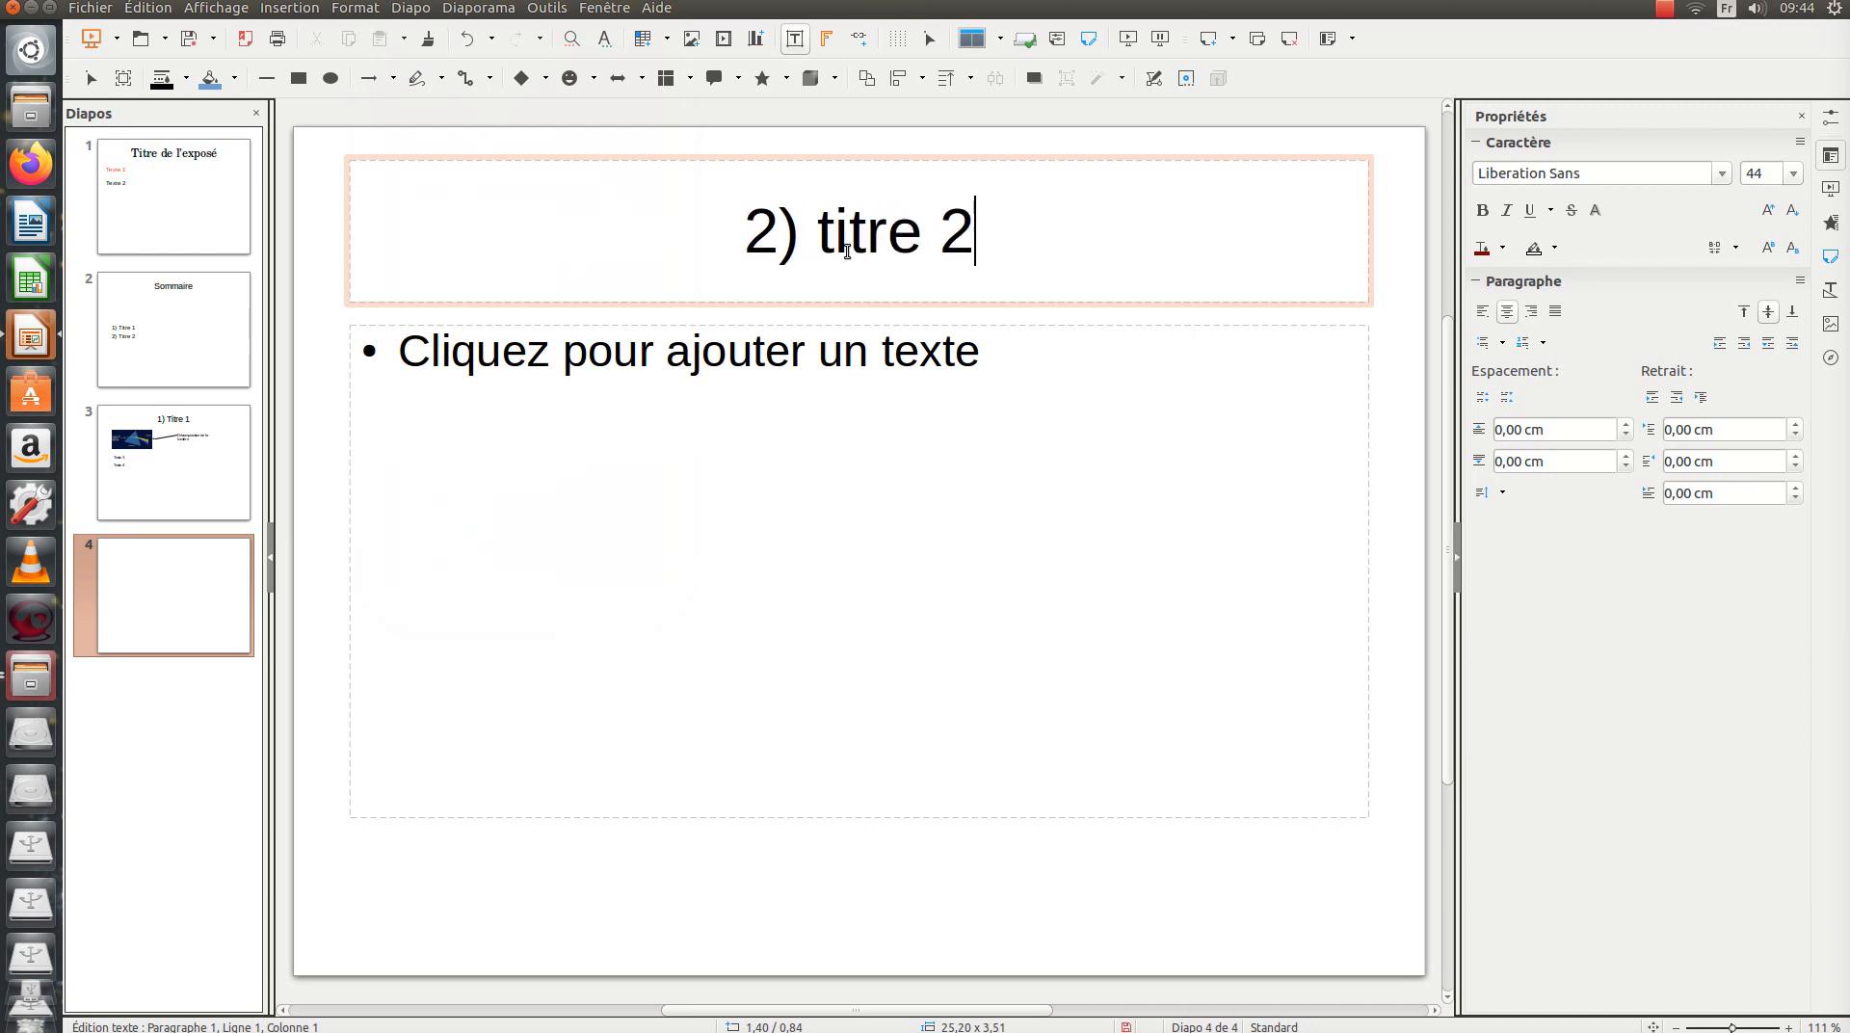
click(624, 419)
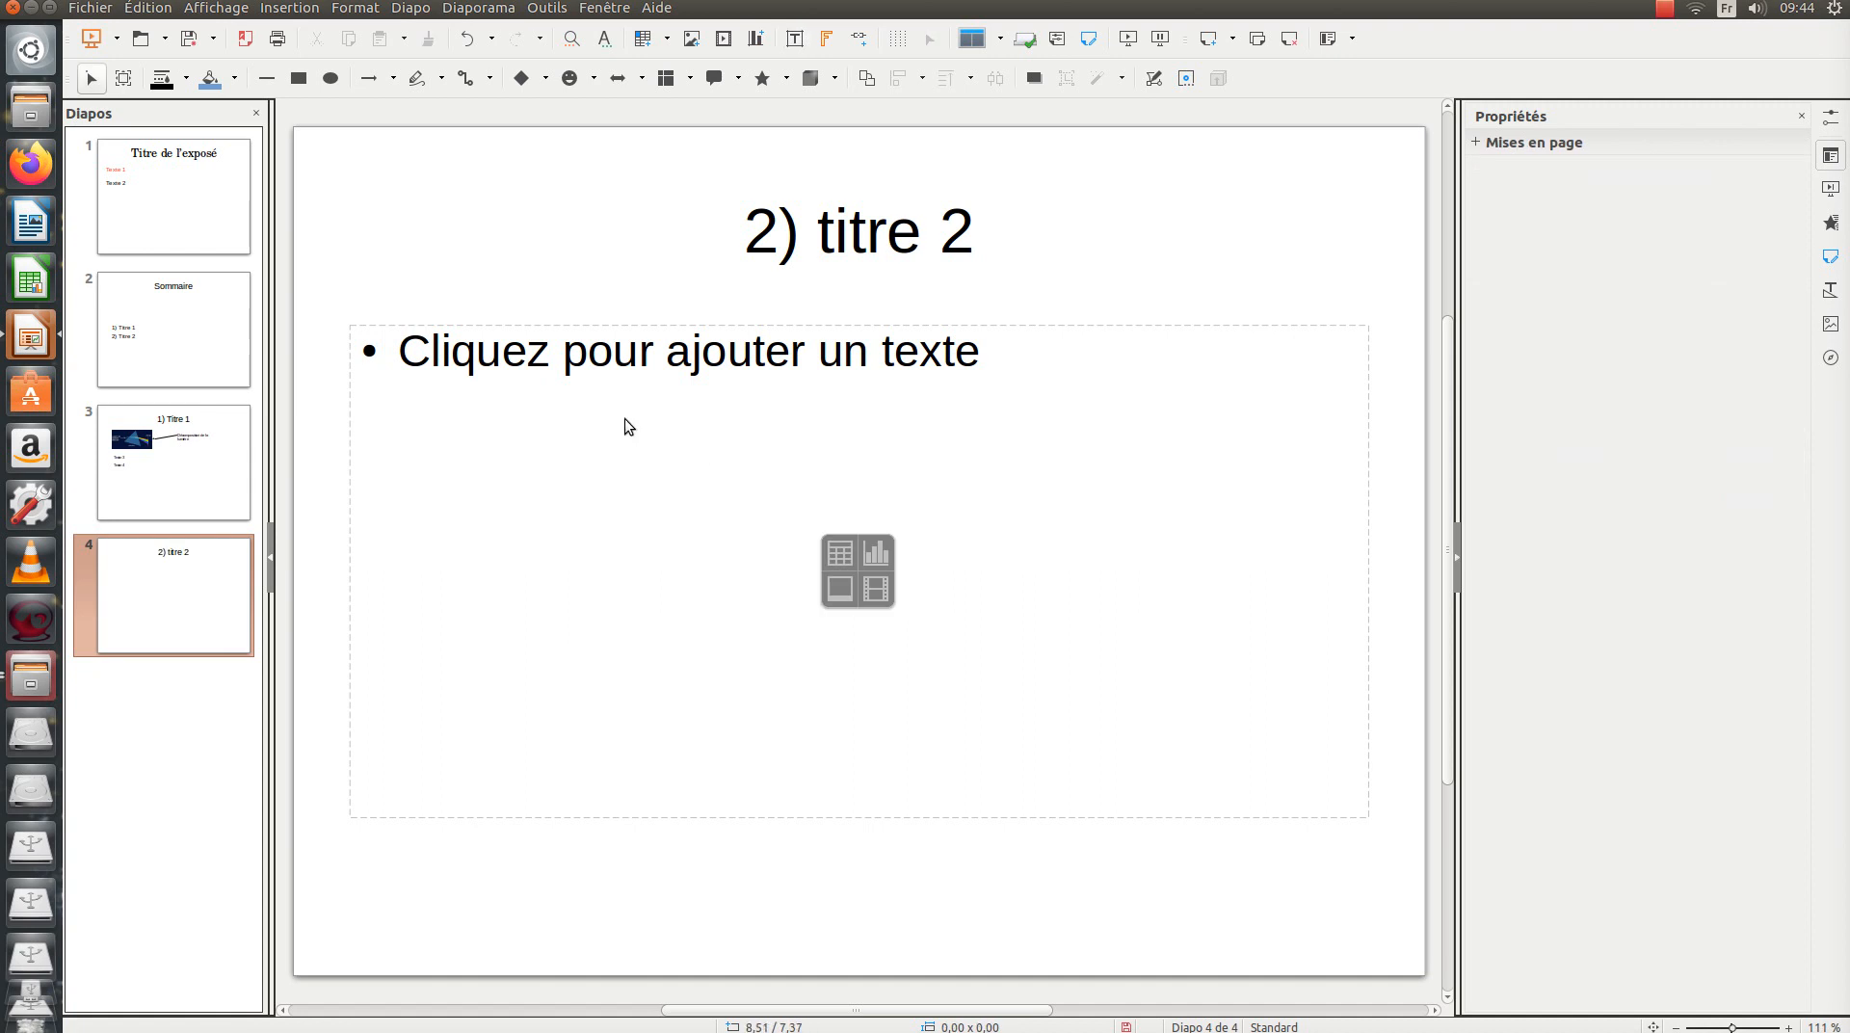
Replace slide 4's body bullet with the video convertir_doc_pdf_word_odt-1.ogv from the VERBATIM drive's video_youtube folder and save the presentation
click(418, 358)
key(BackSpace)
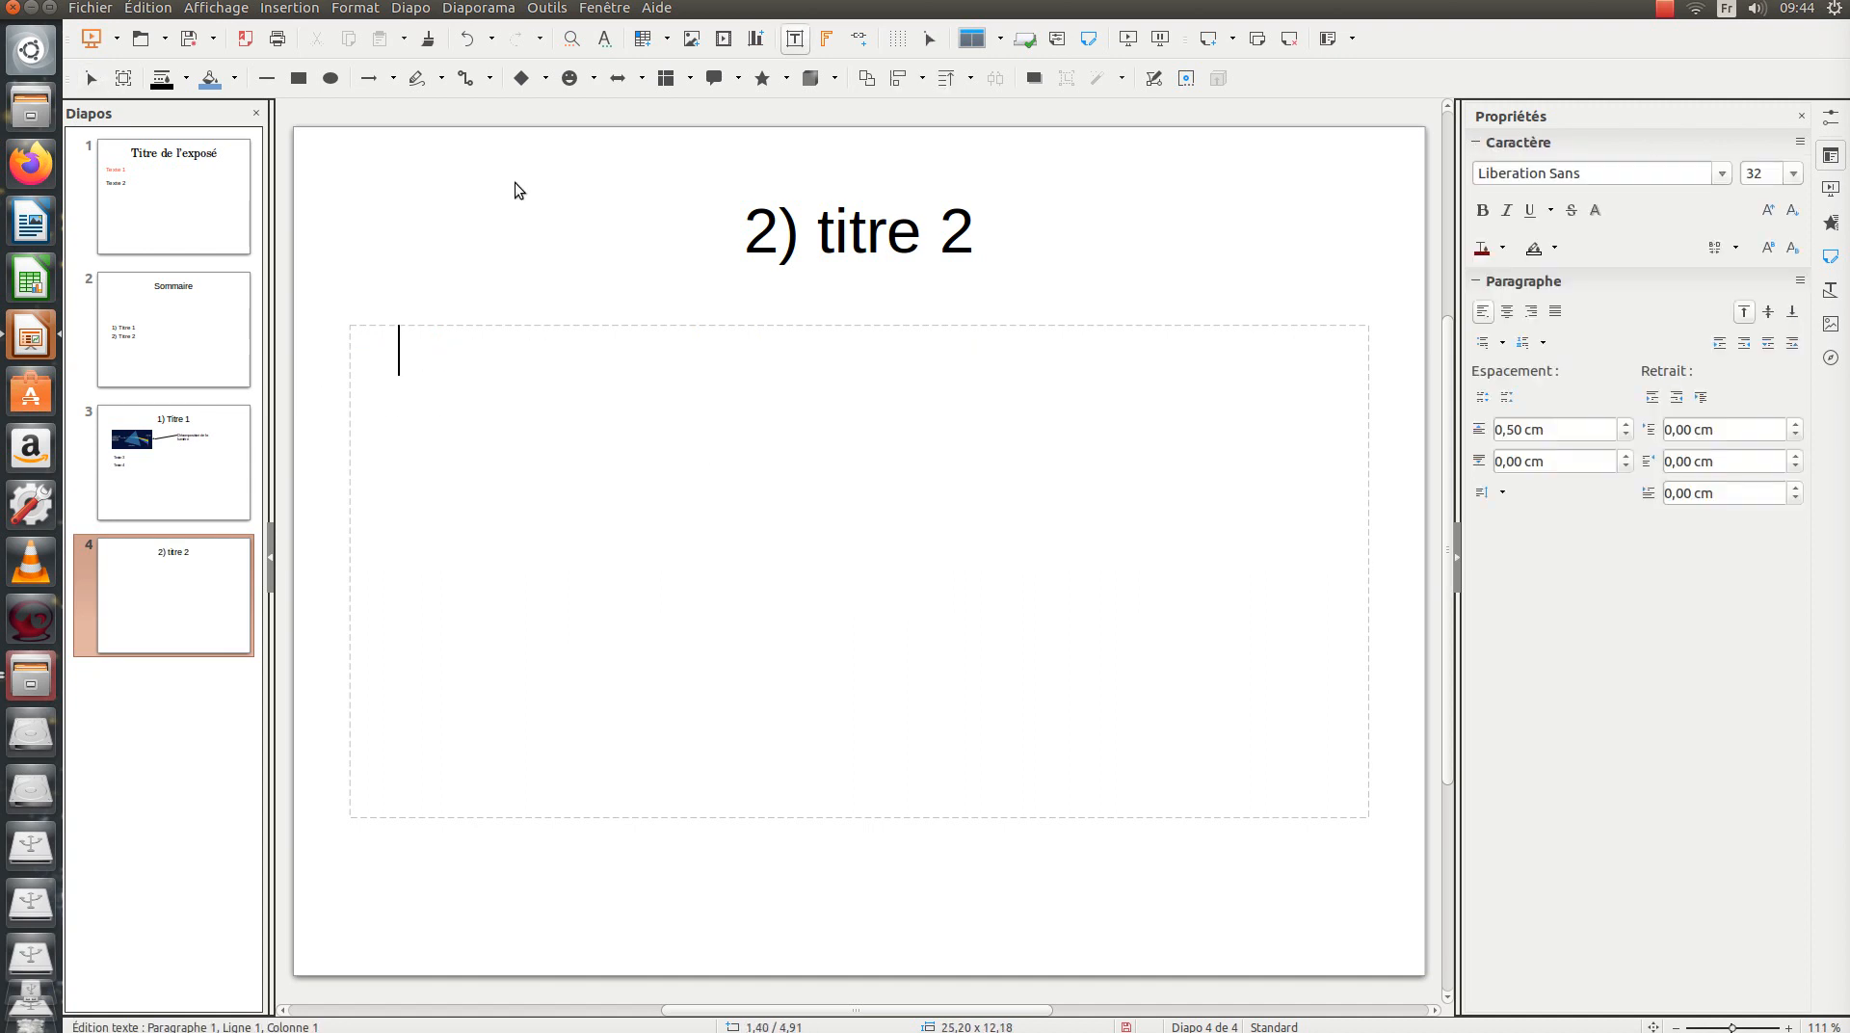
click(288, 9)
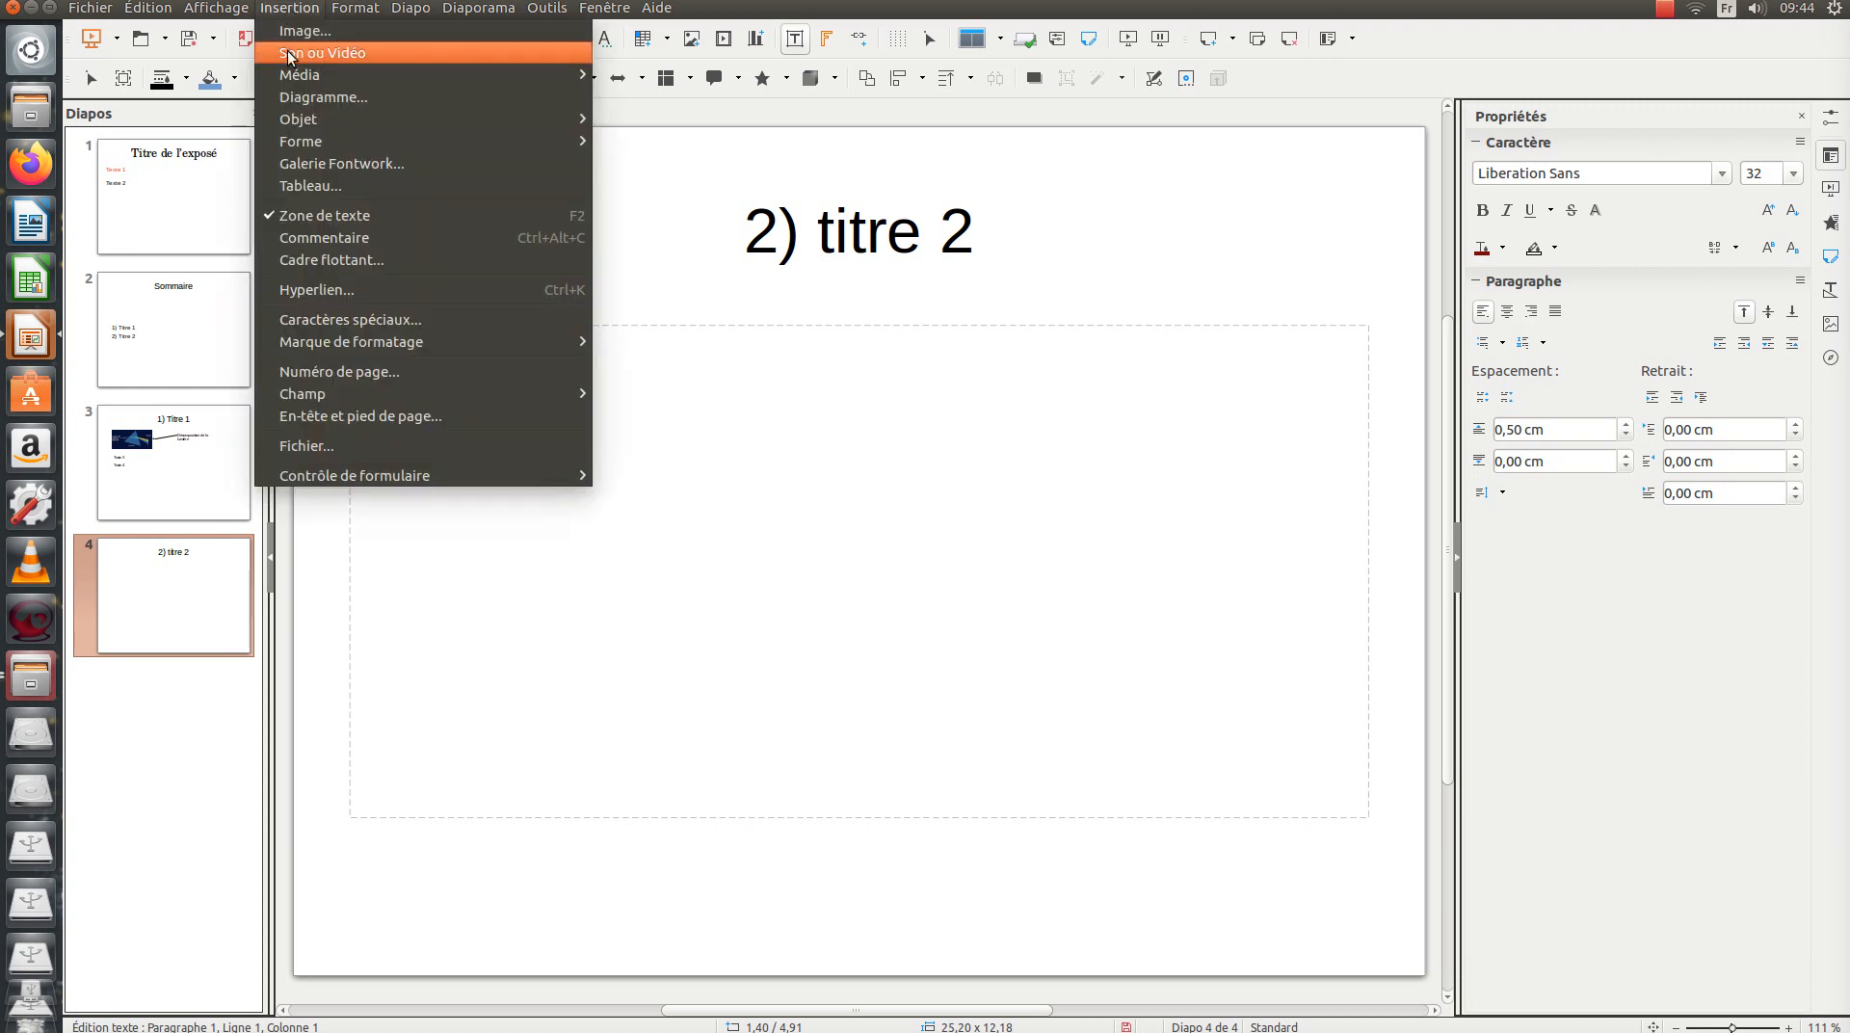
click(359, 56)
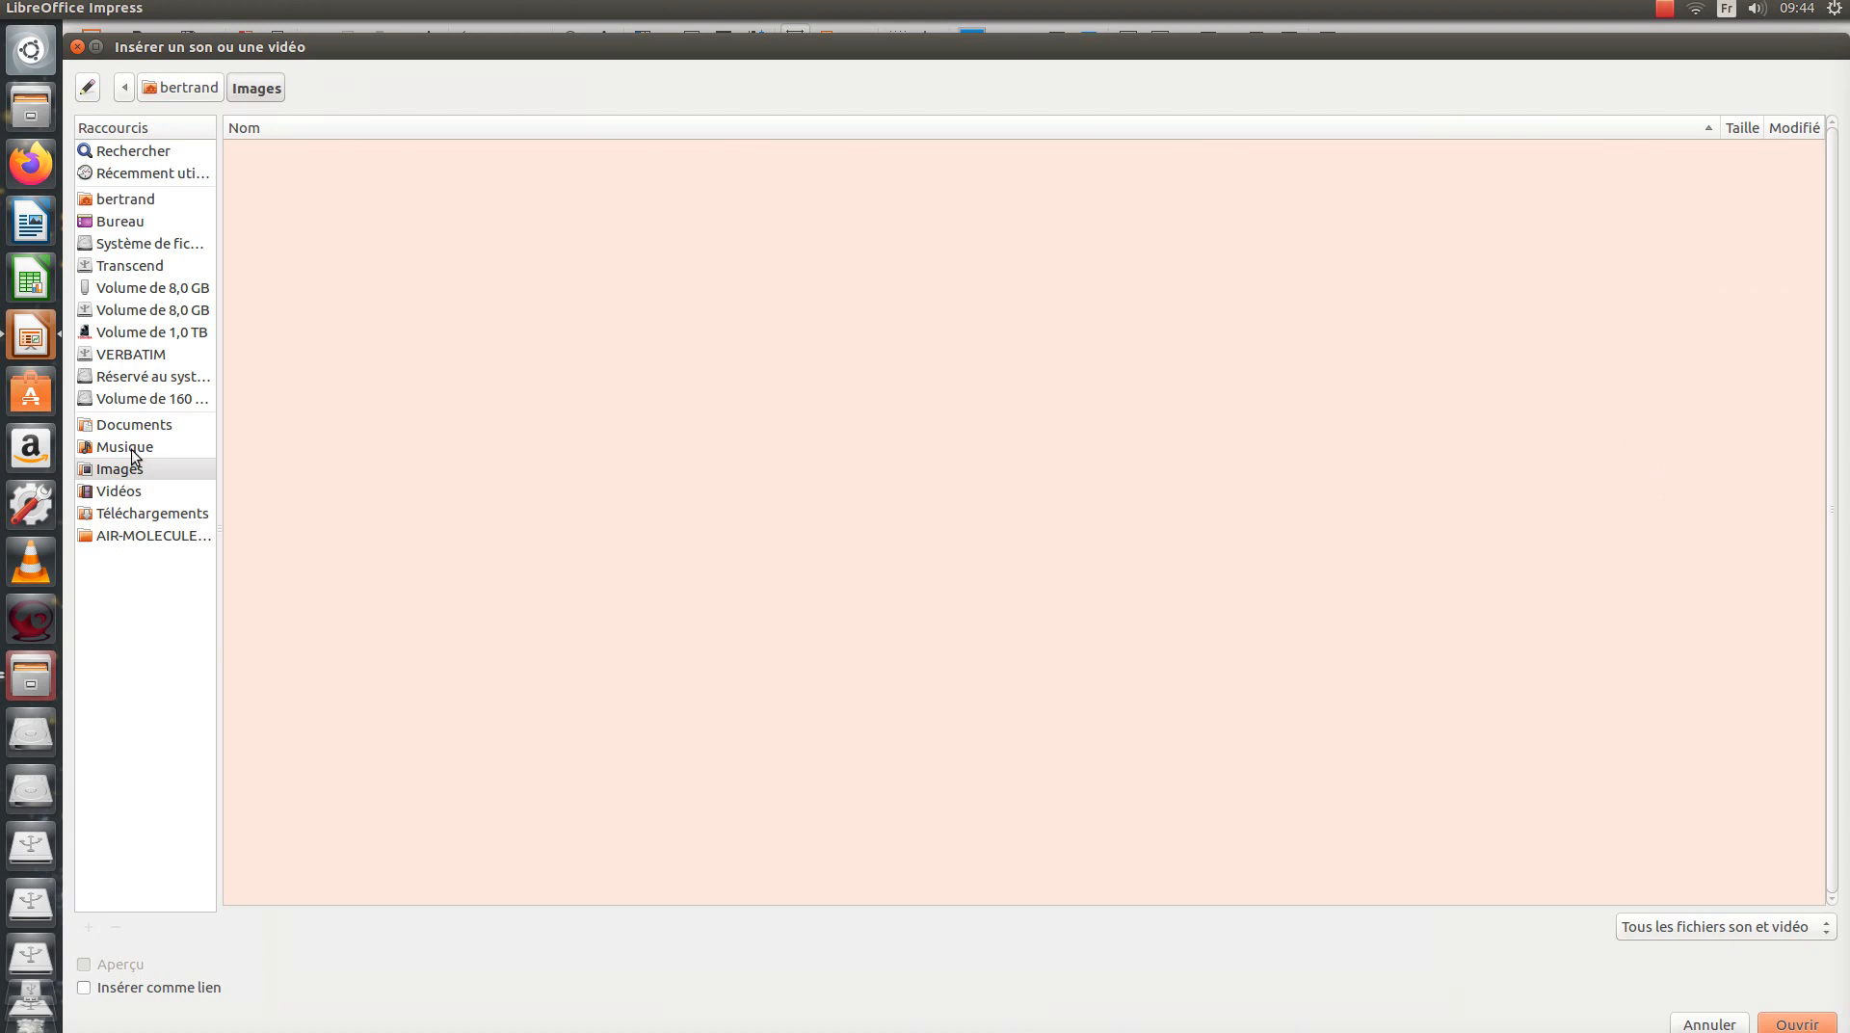
click(126, 354)
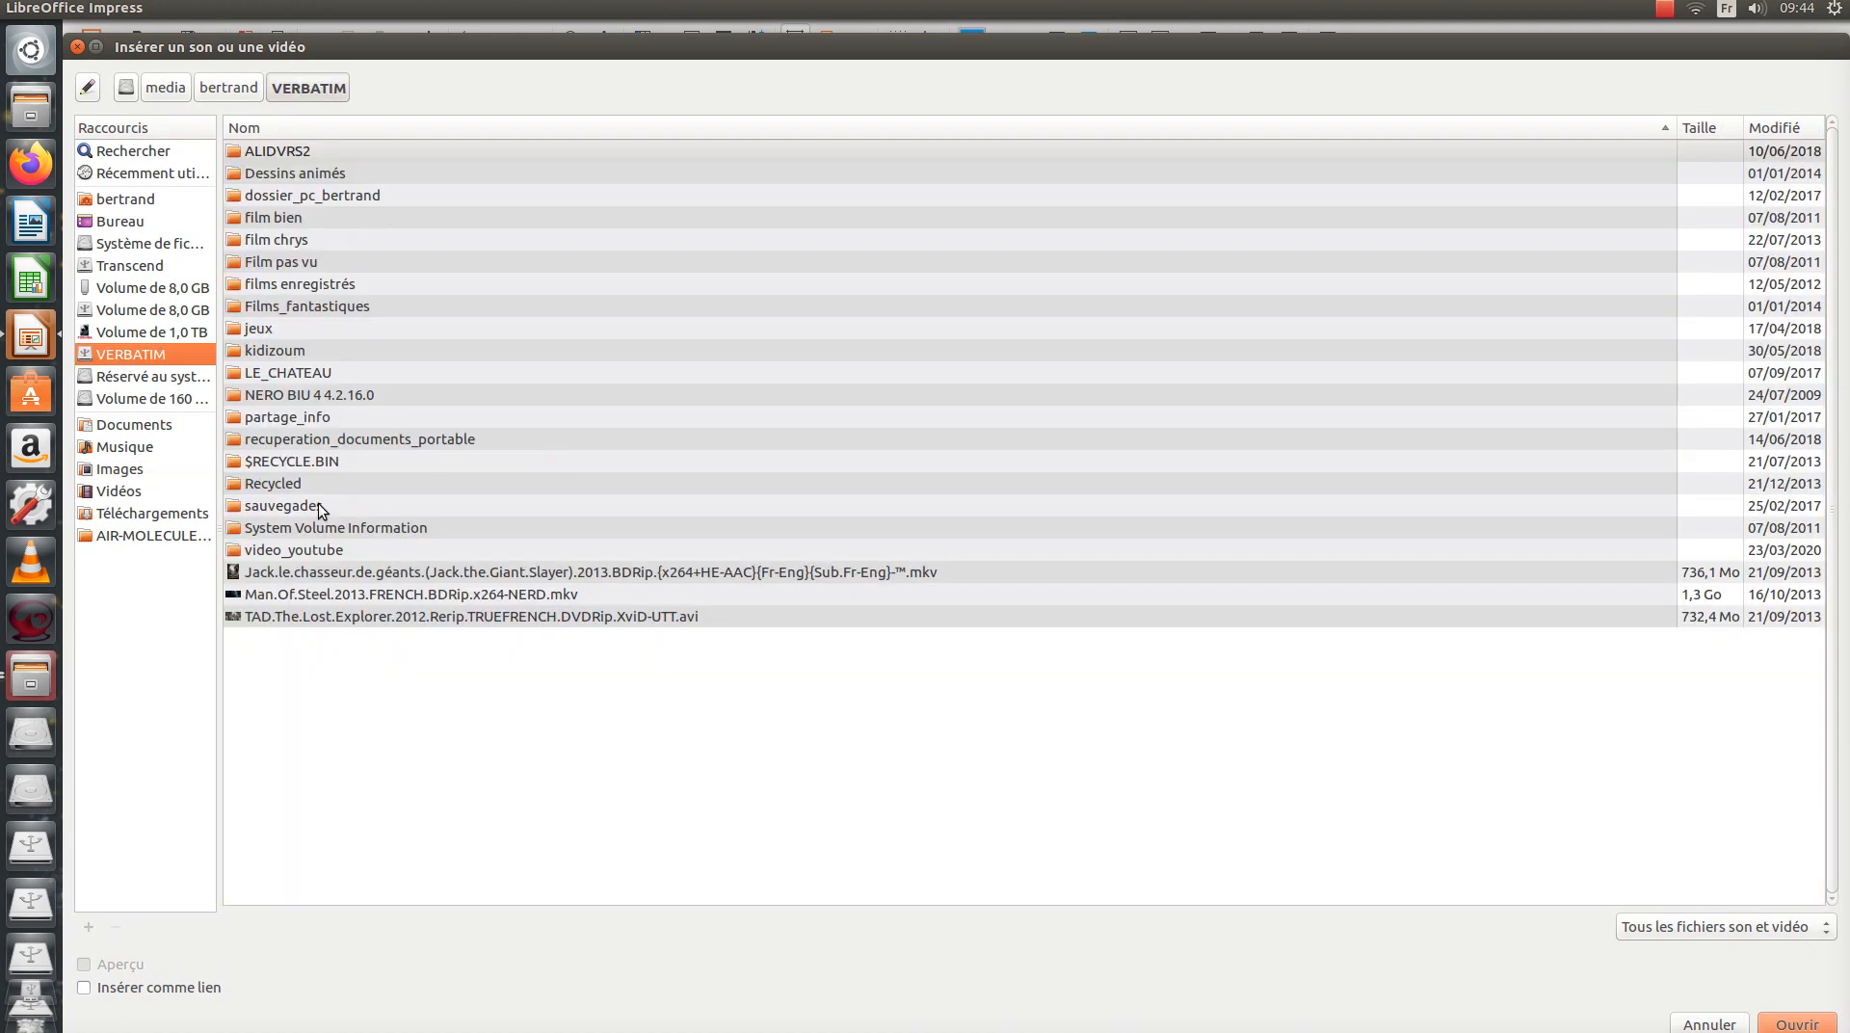
double_click(311, 550)
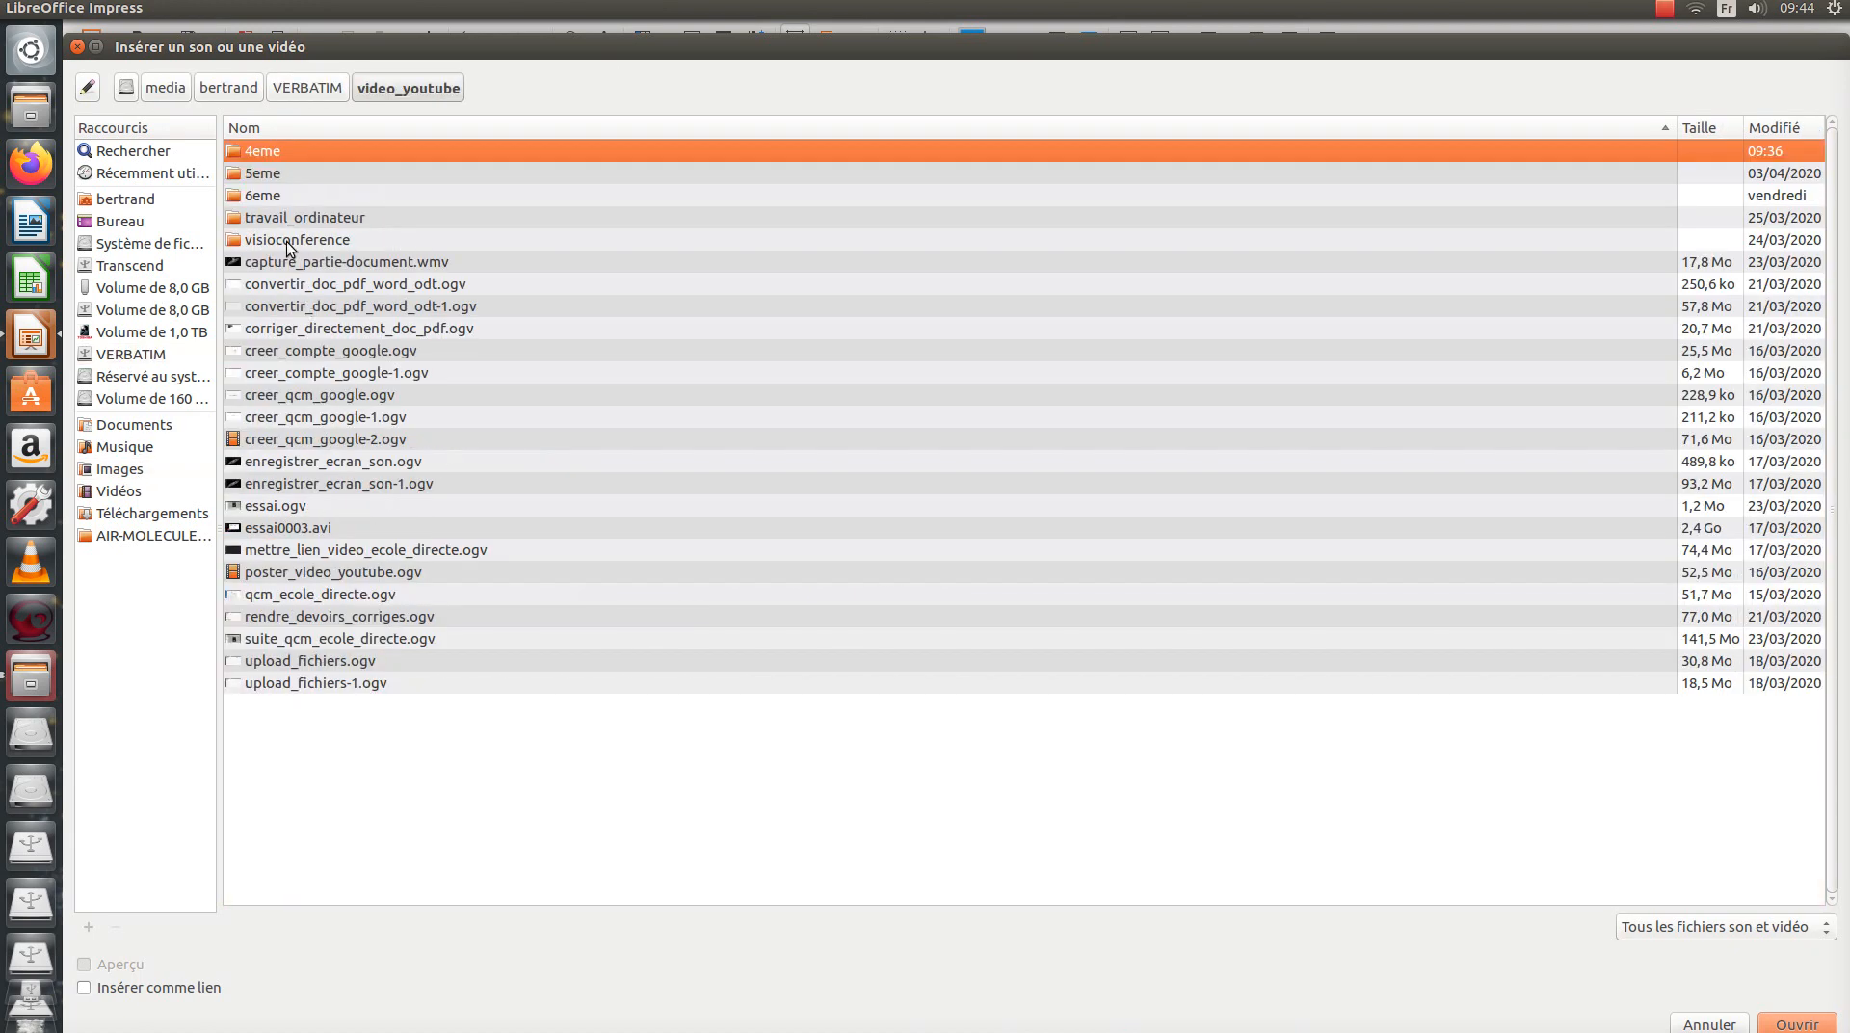
click(315, 306)
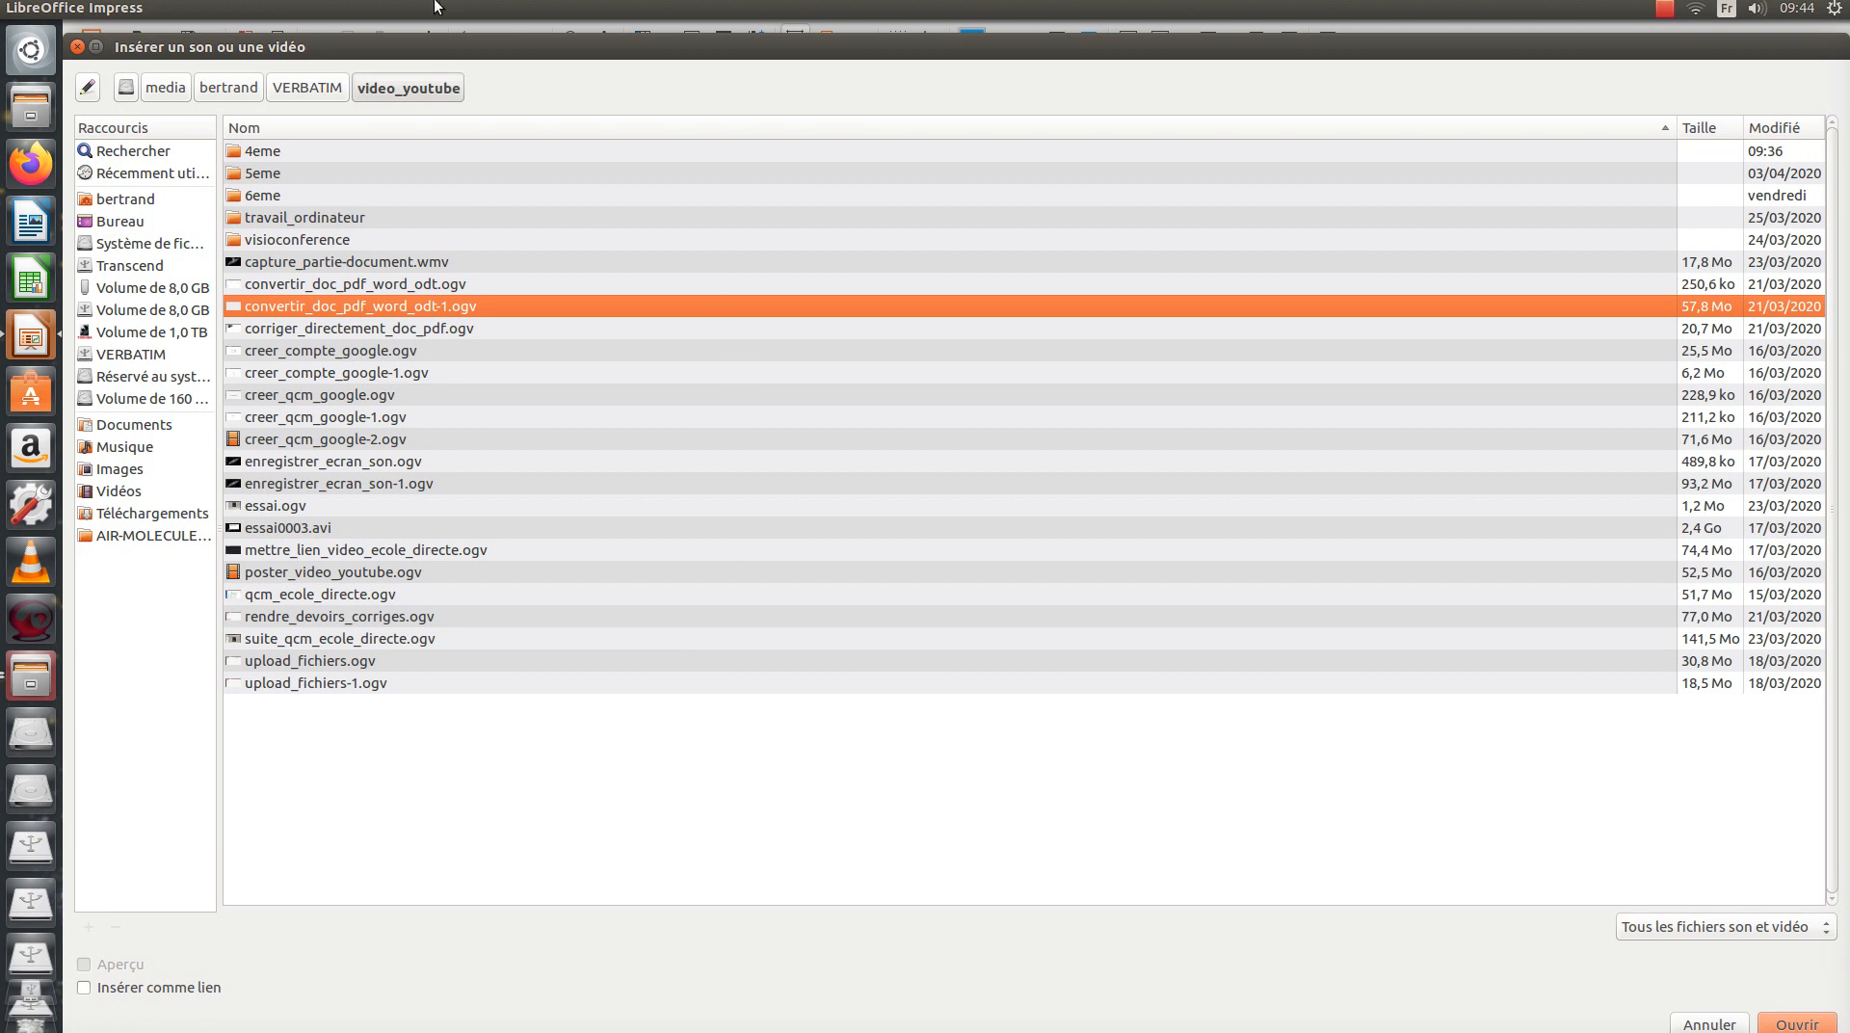
click(1798, 1025)
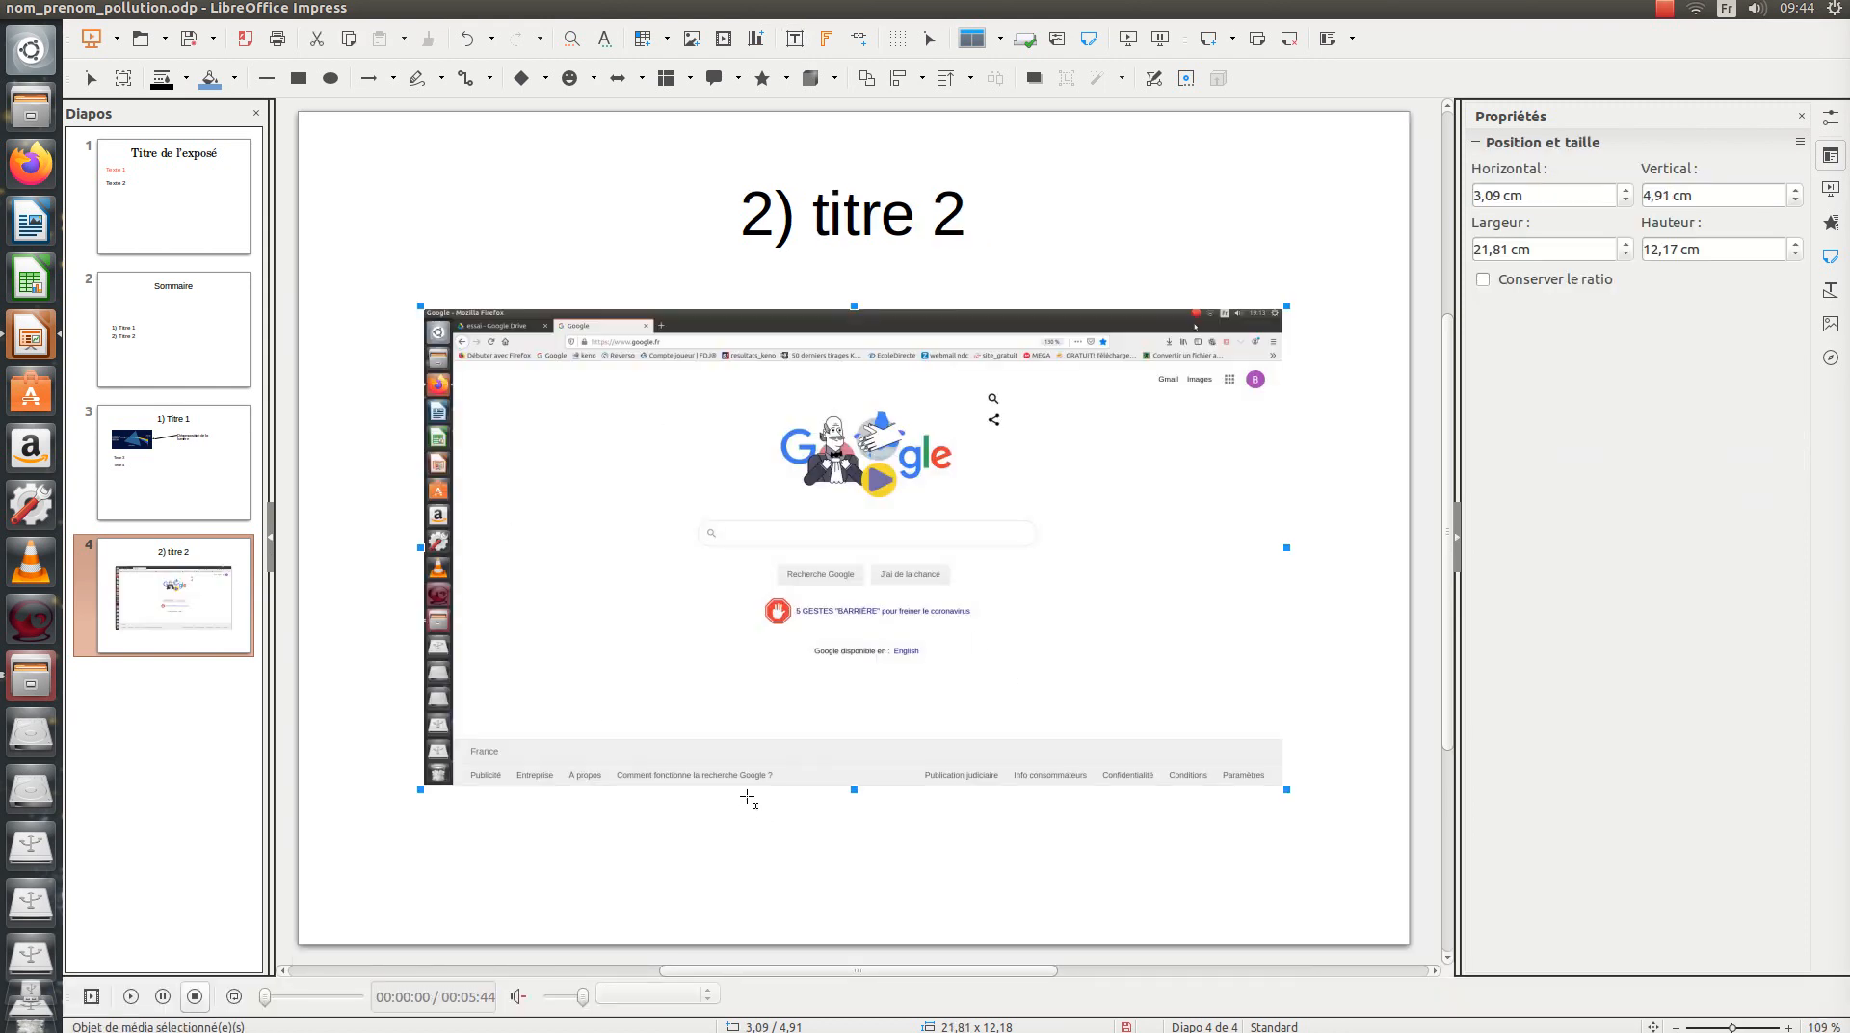
click(189, 43)
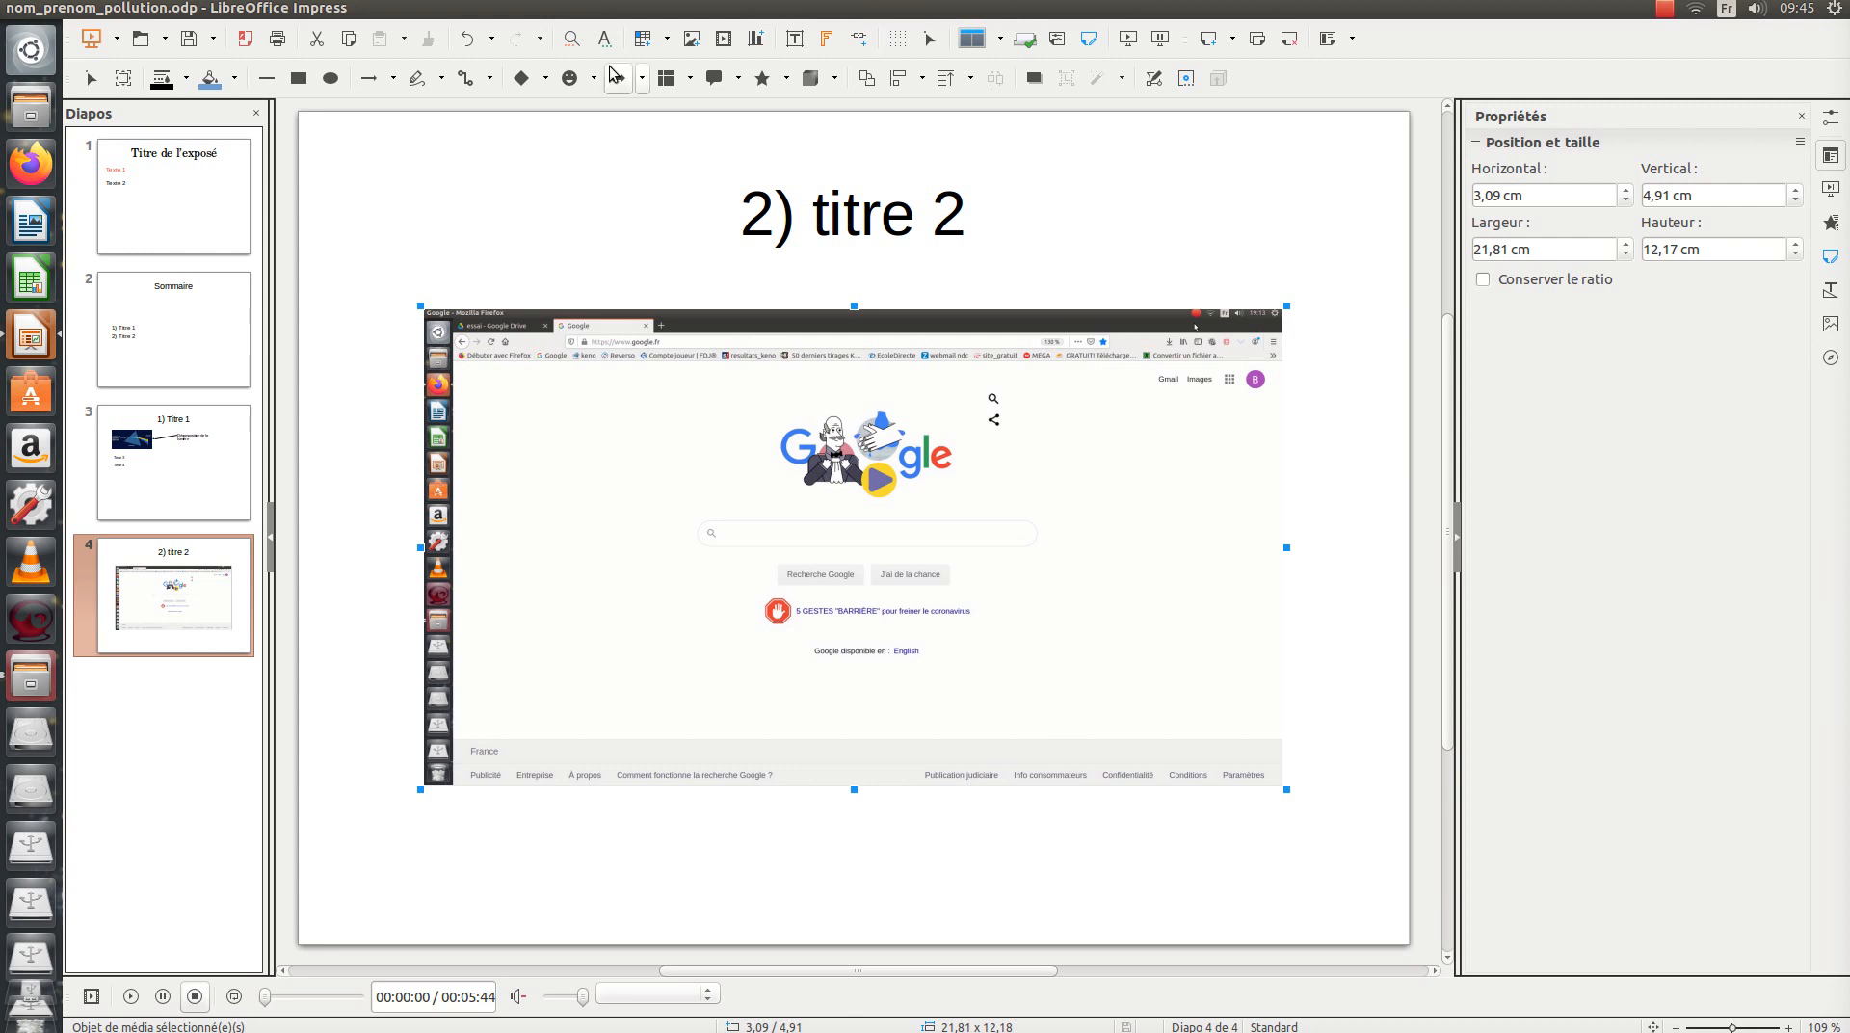
Play the slideshow from the first slide to its end, exit it, and review slides 1 to 4 in the editor
click(472, 9)
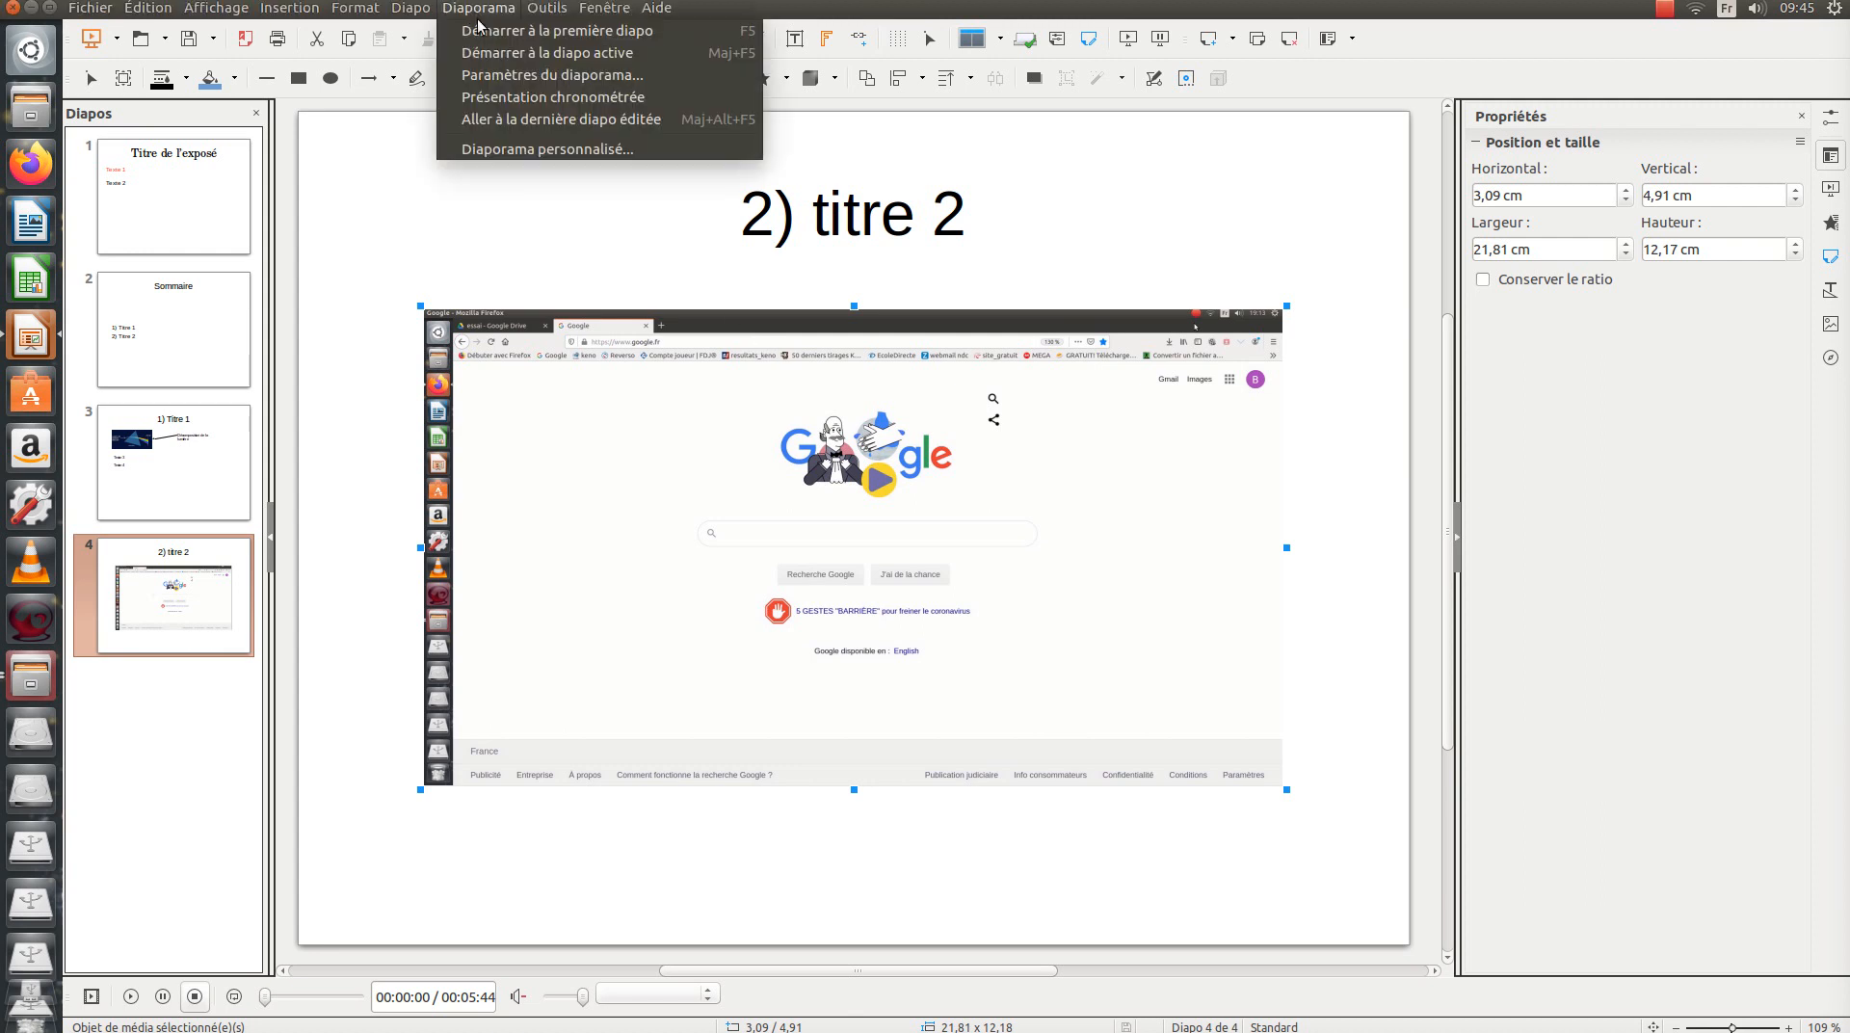
click(484, 38)
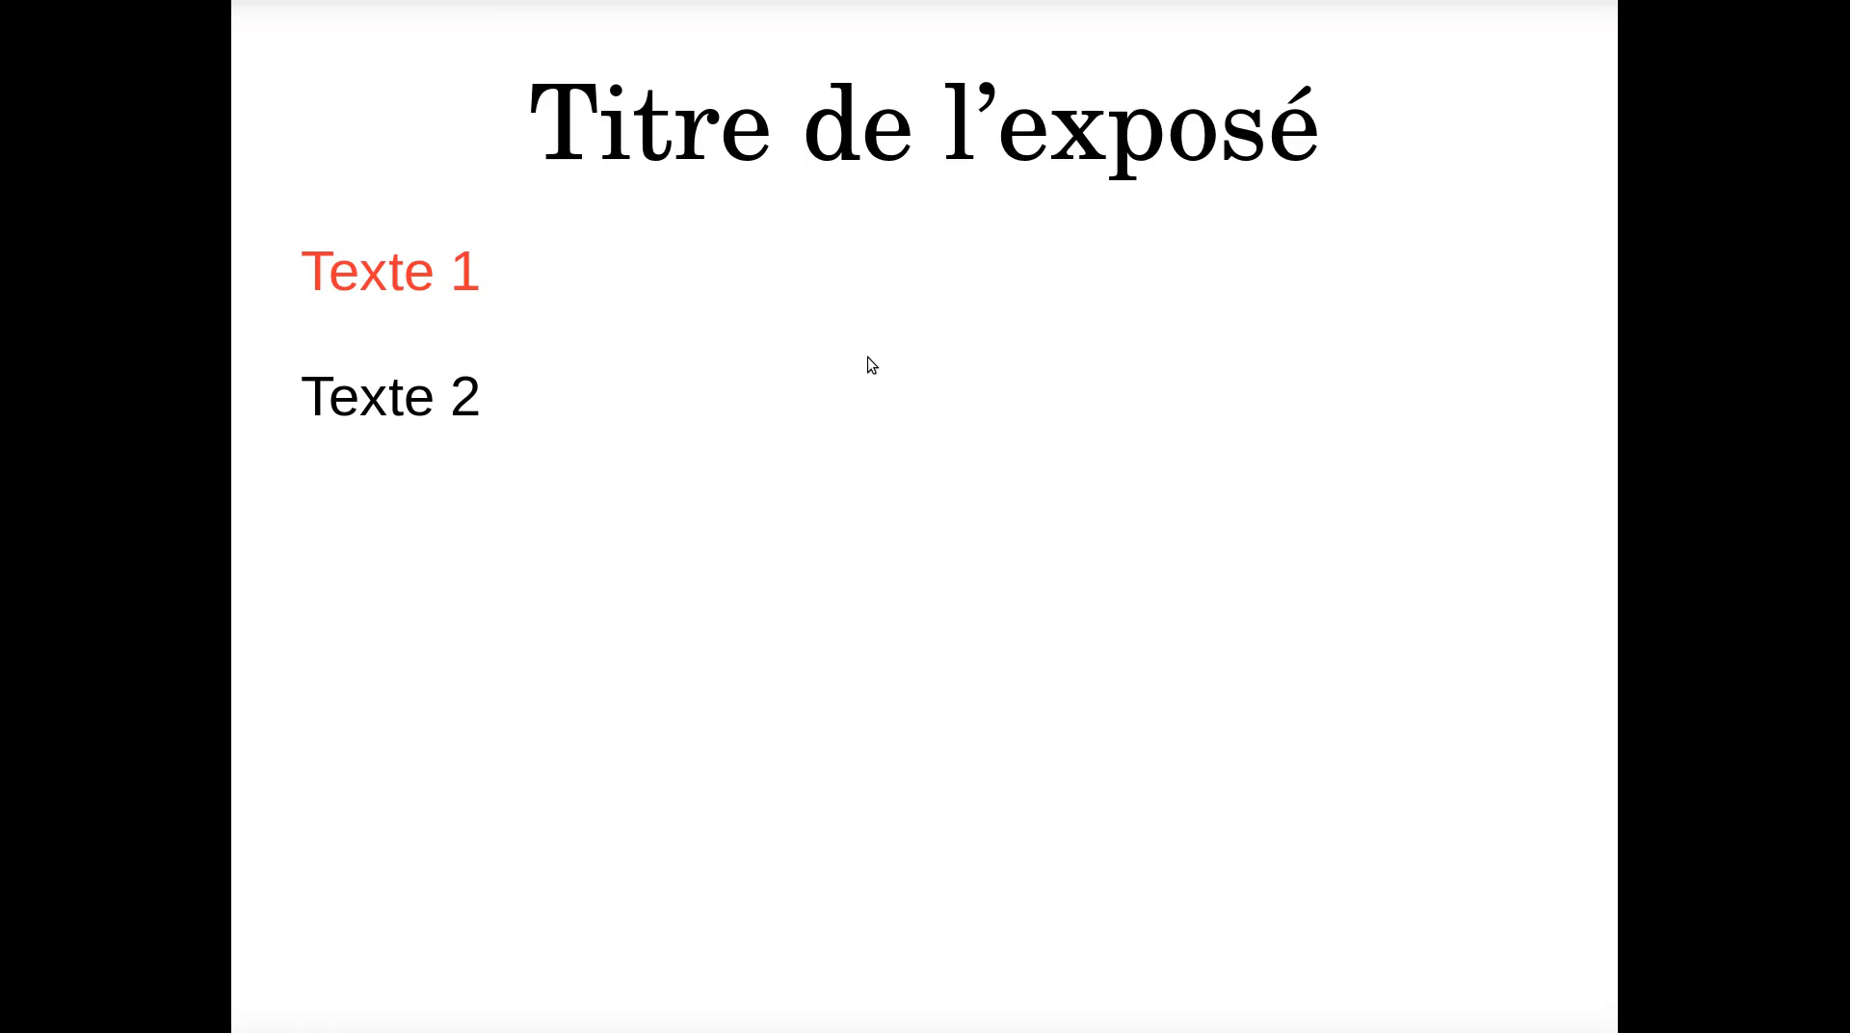
click(867, 357)
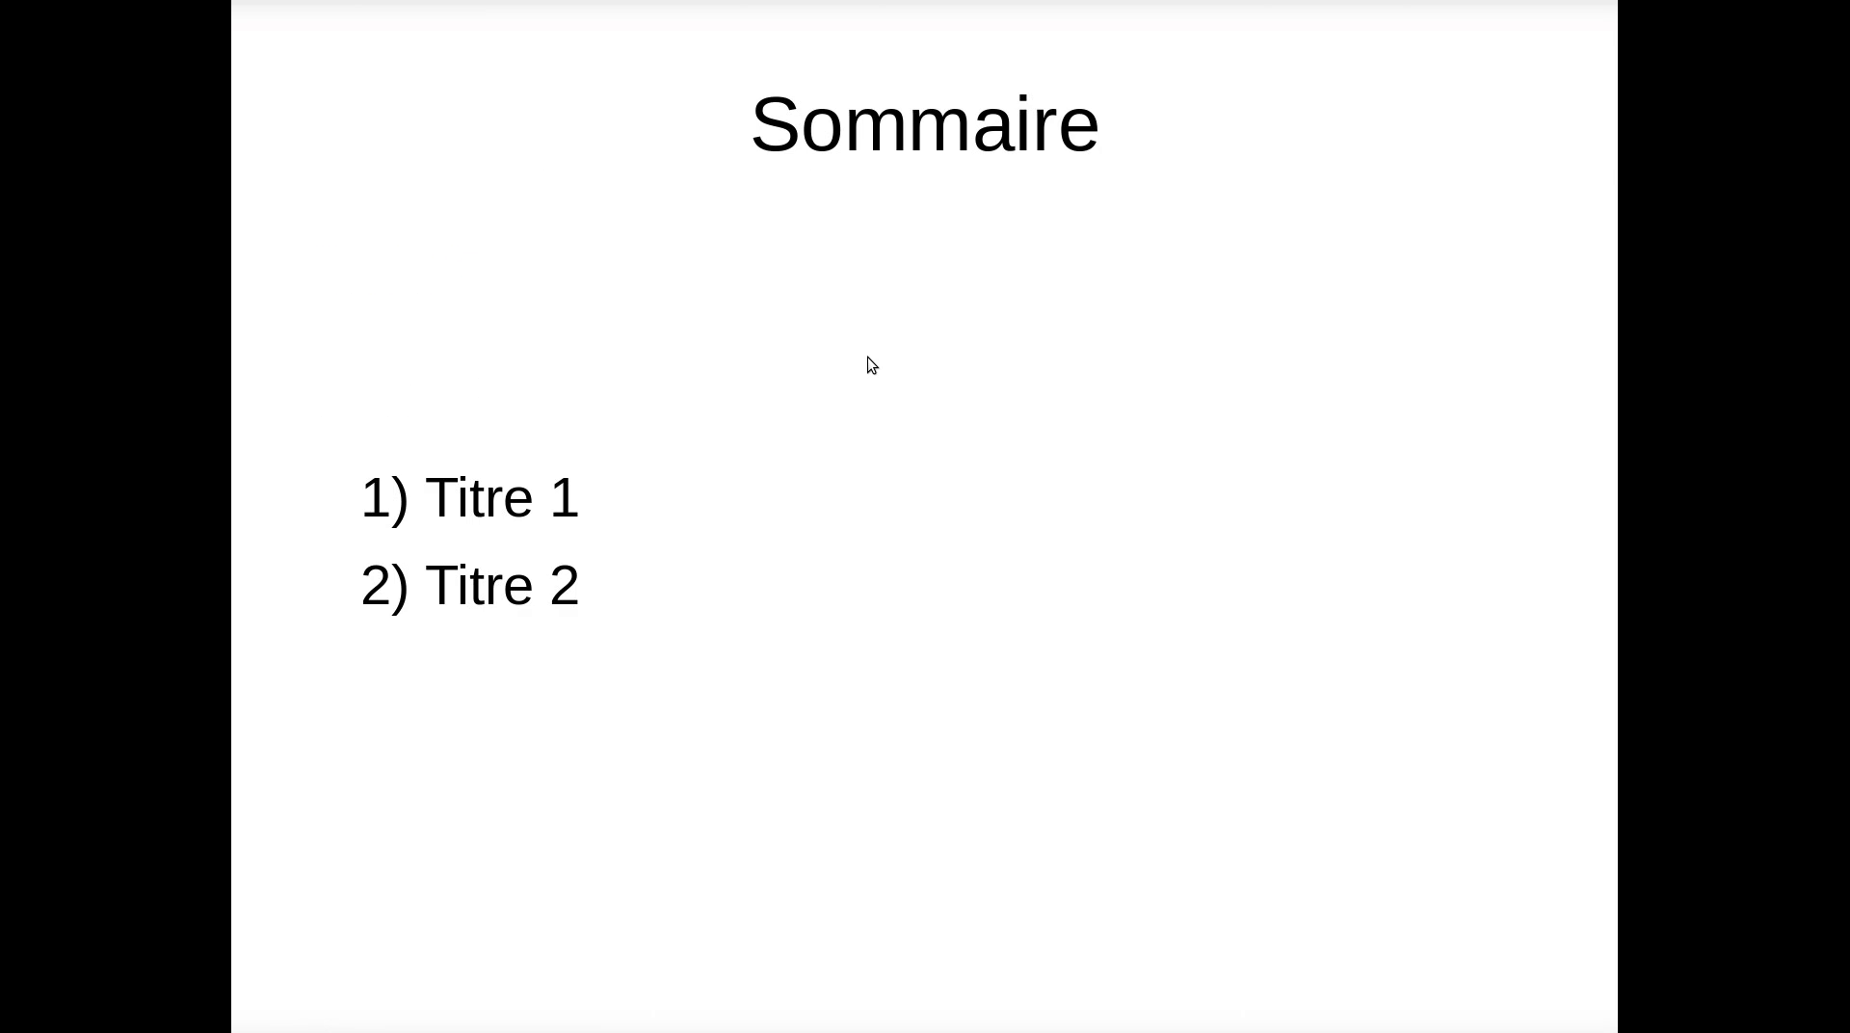
click(868, 357)
click(872, 365)
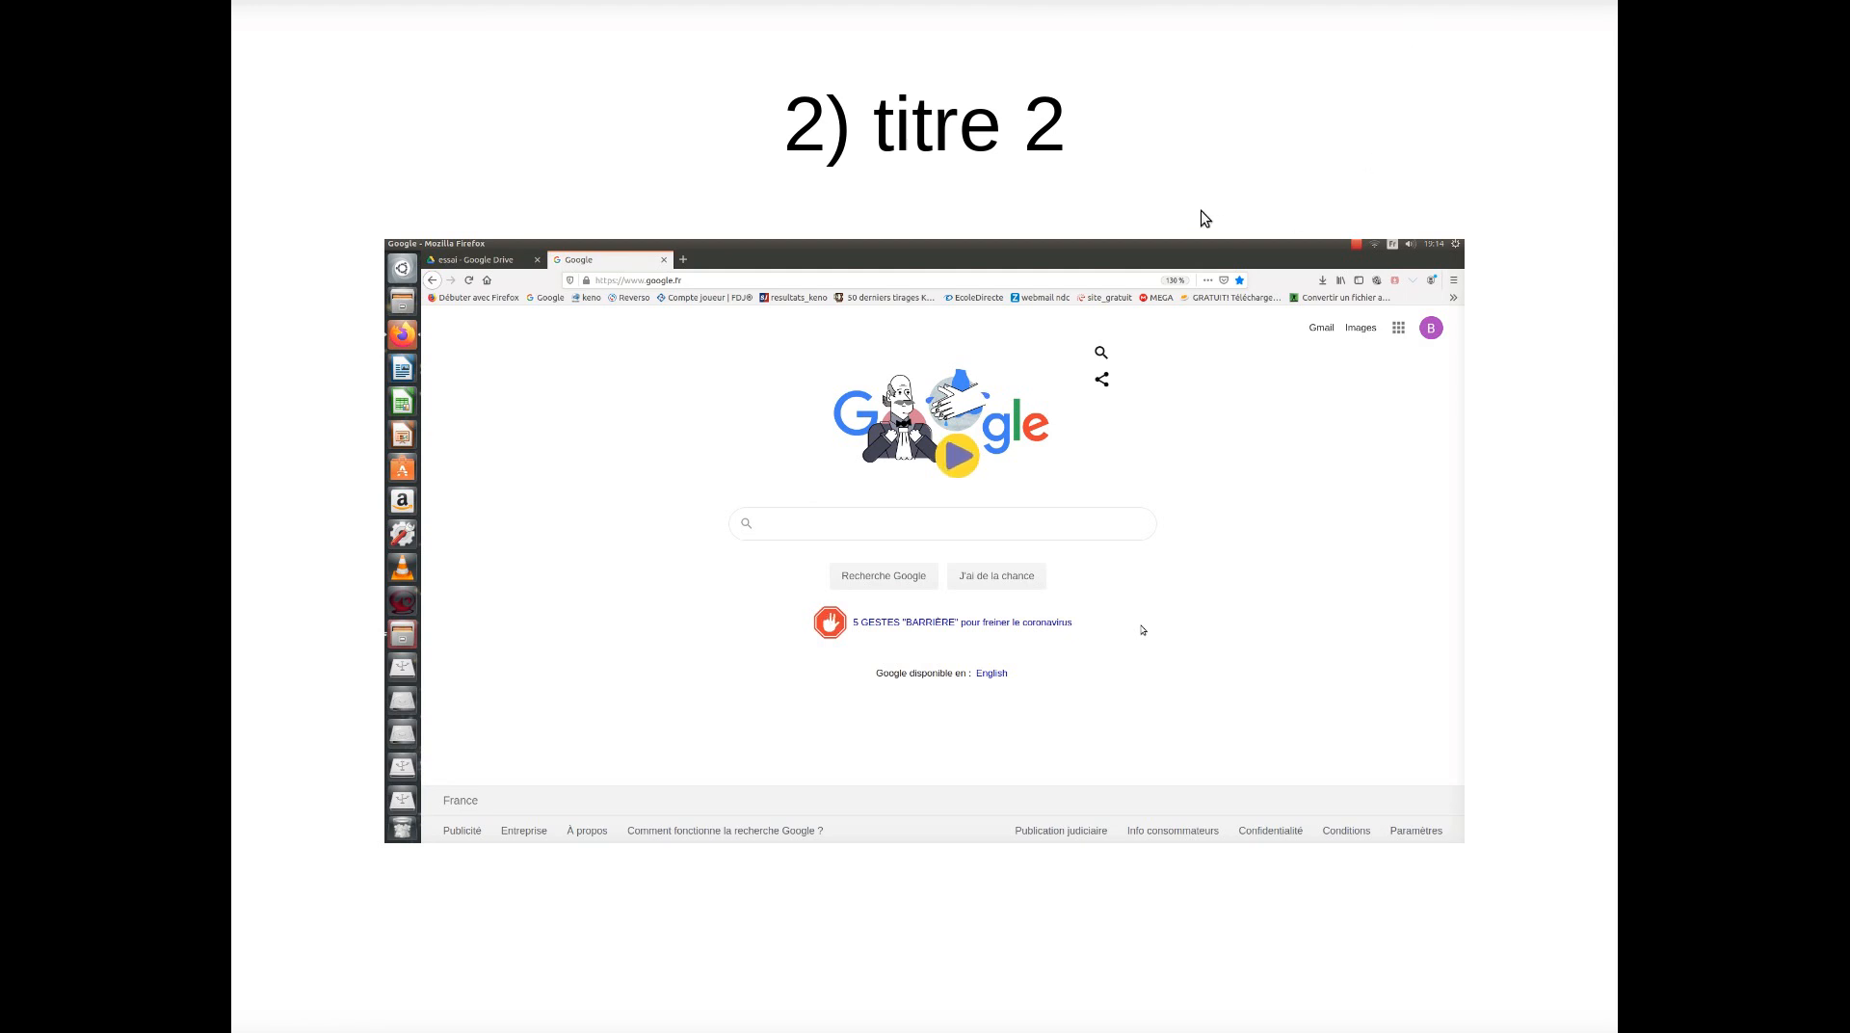
click(749, 834)
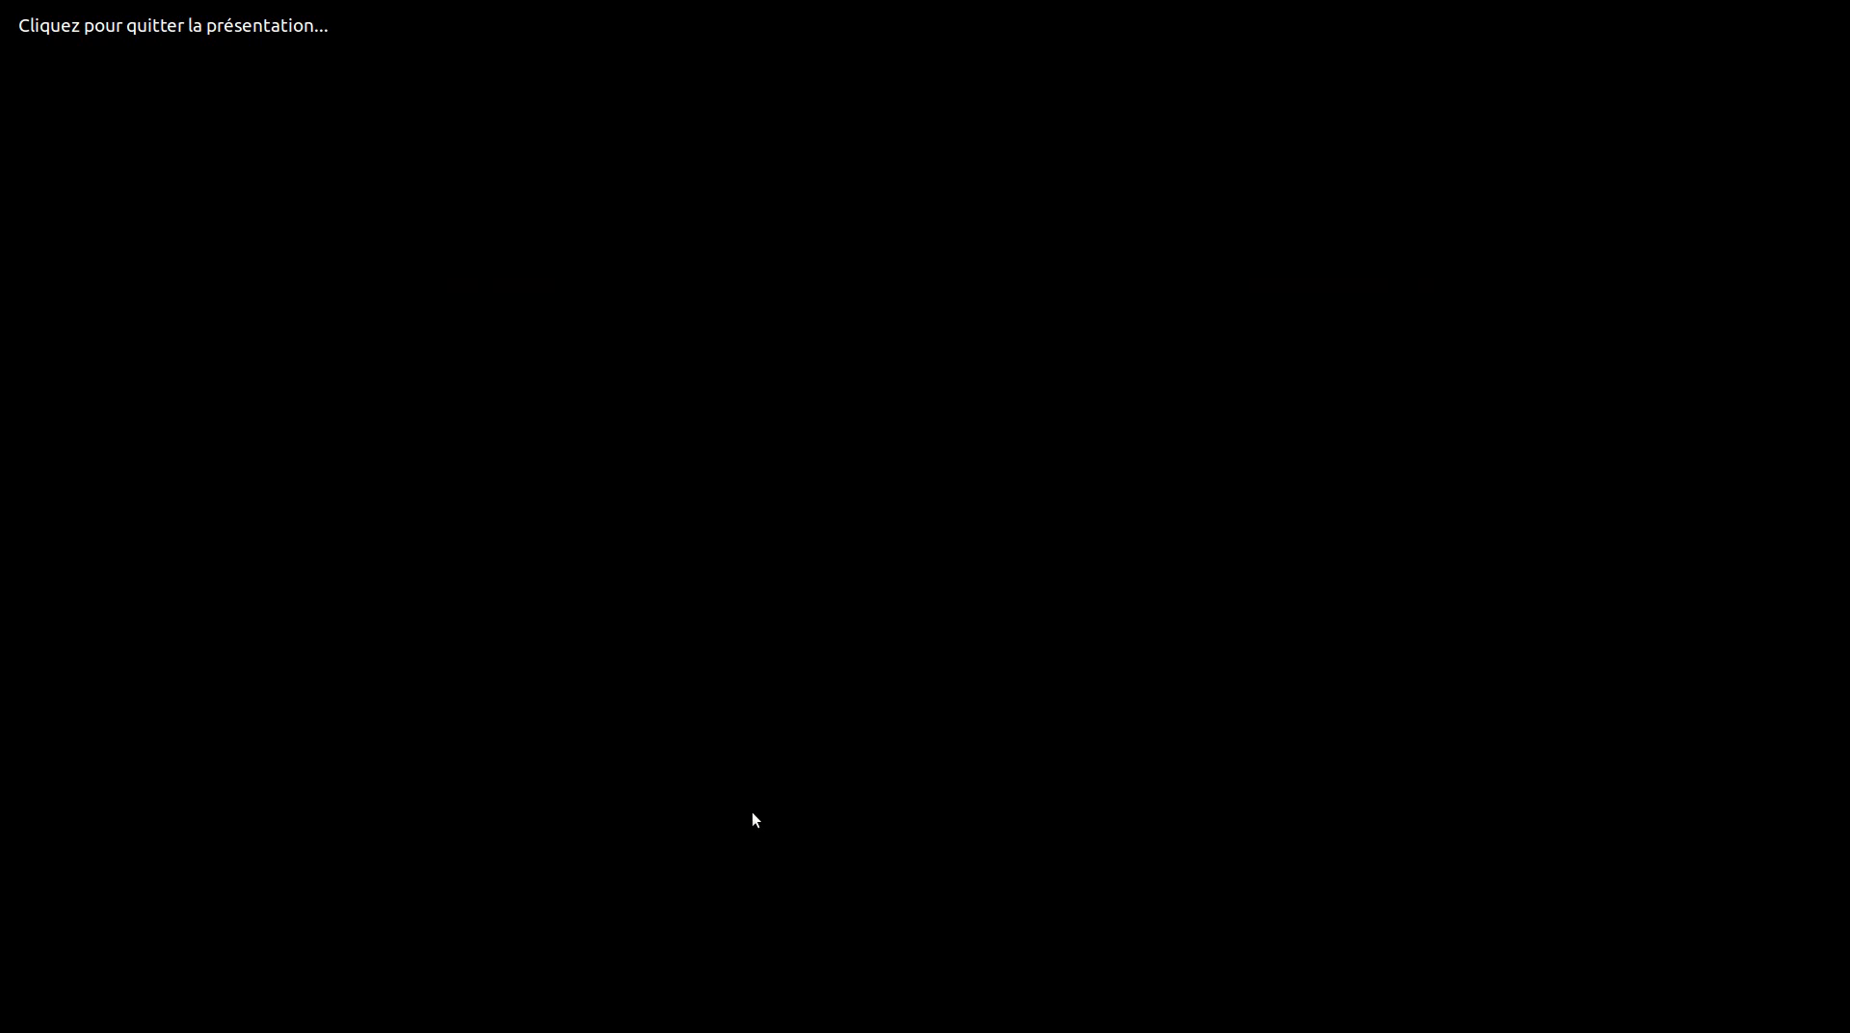
click(532, 480)
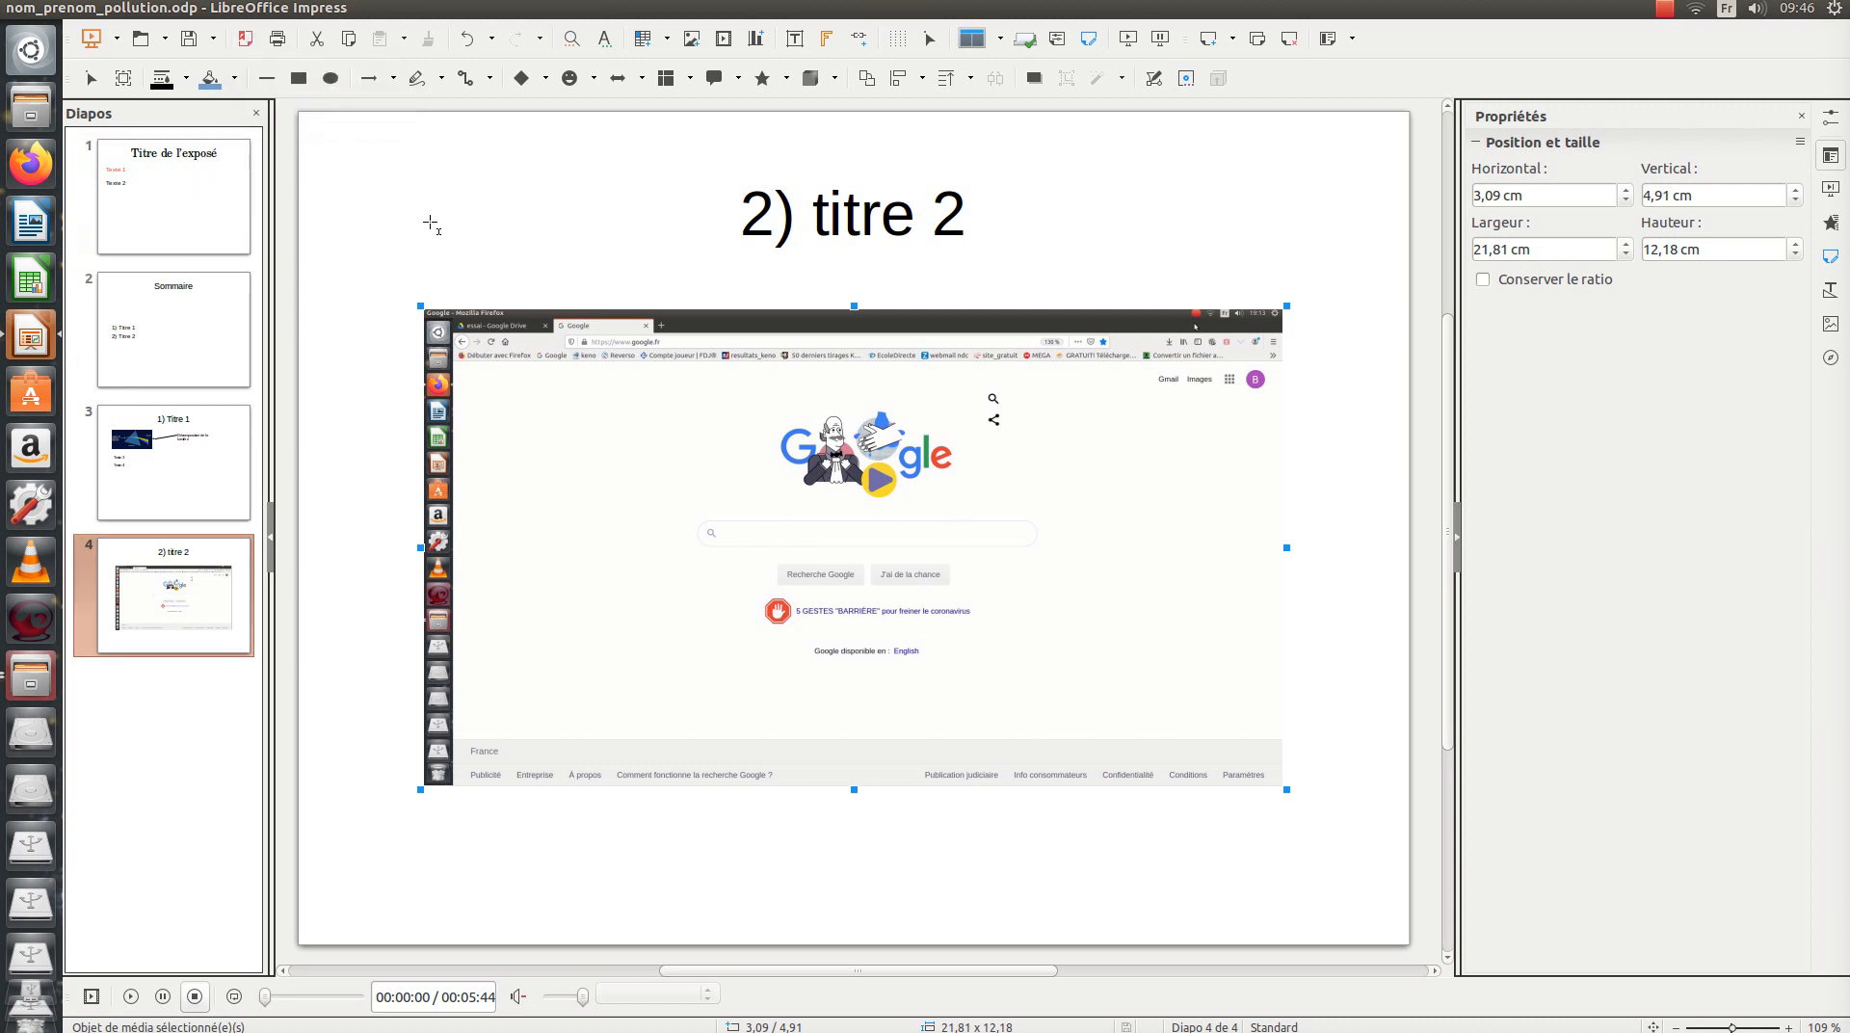
click(173, 197)
click(175, 329)
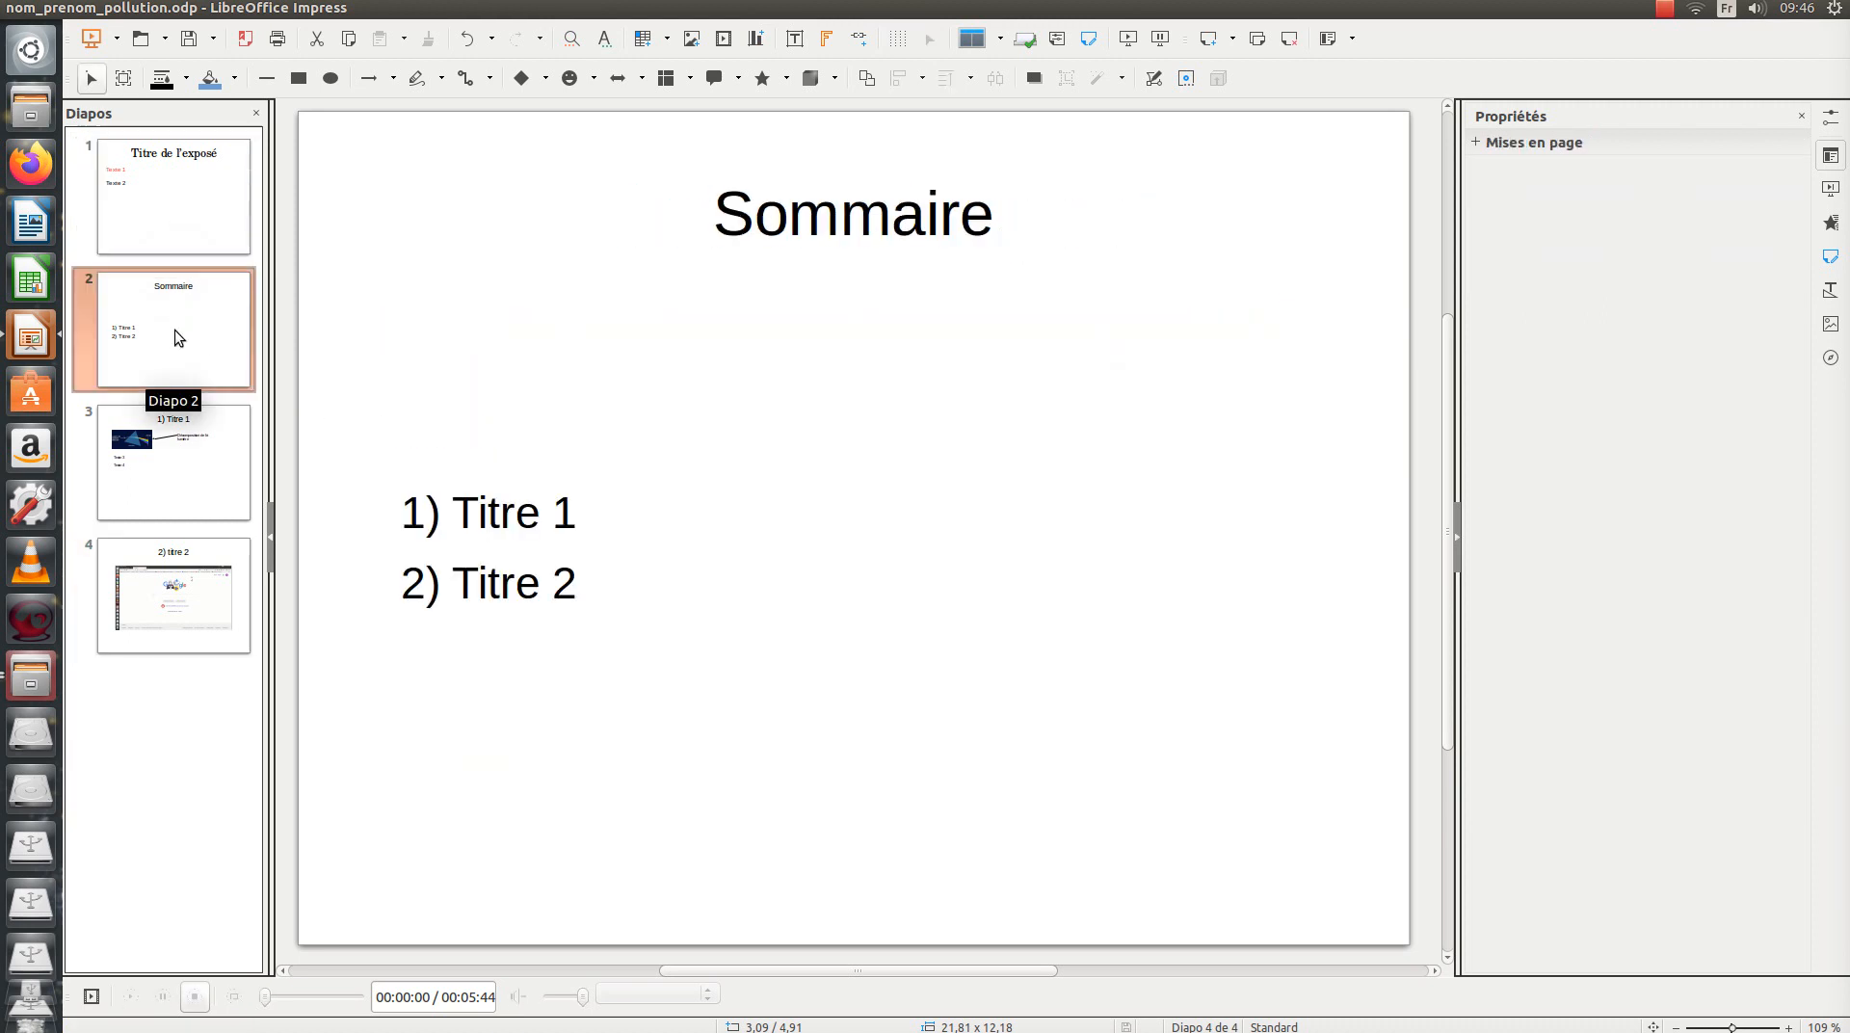
click(181, 454)
click(200, 591)
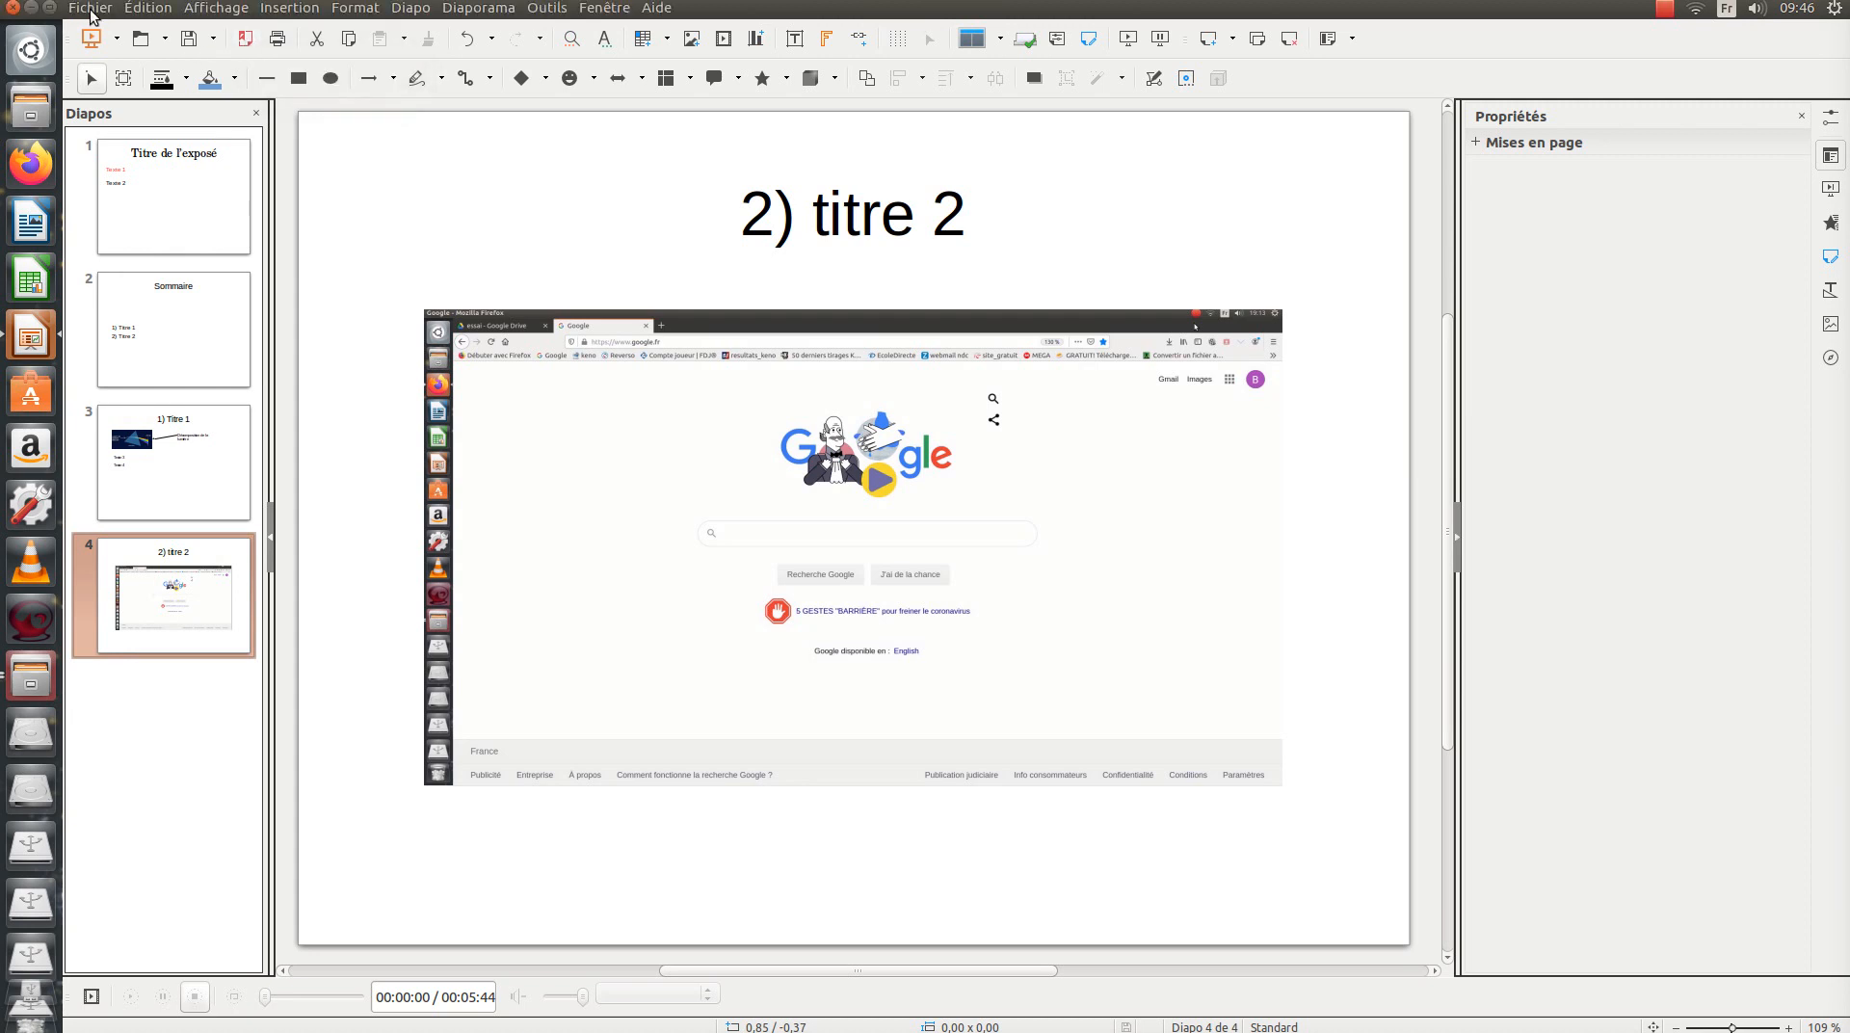
Export all slides as a PDF named nom_prenom_pollution to the home folder
click(91, 9)
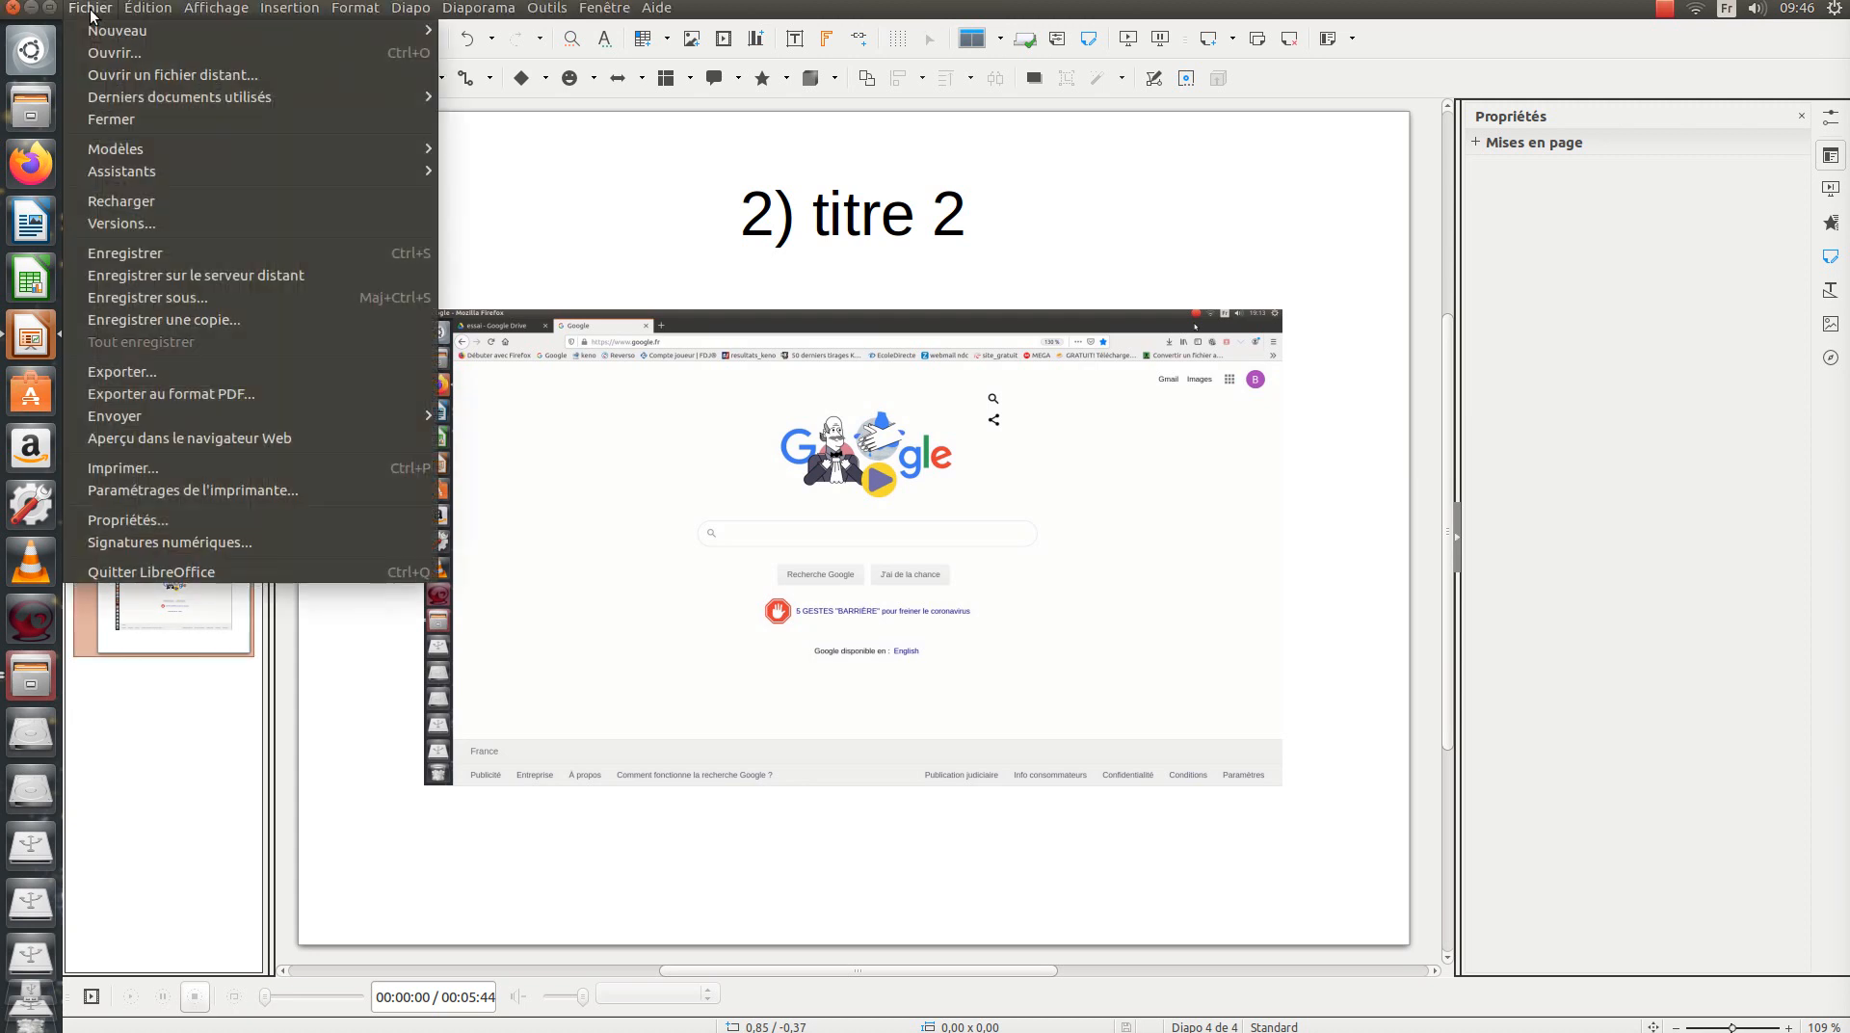
click(187, 397)
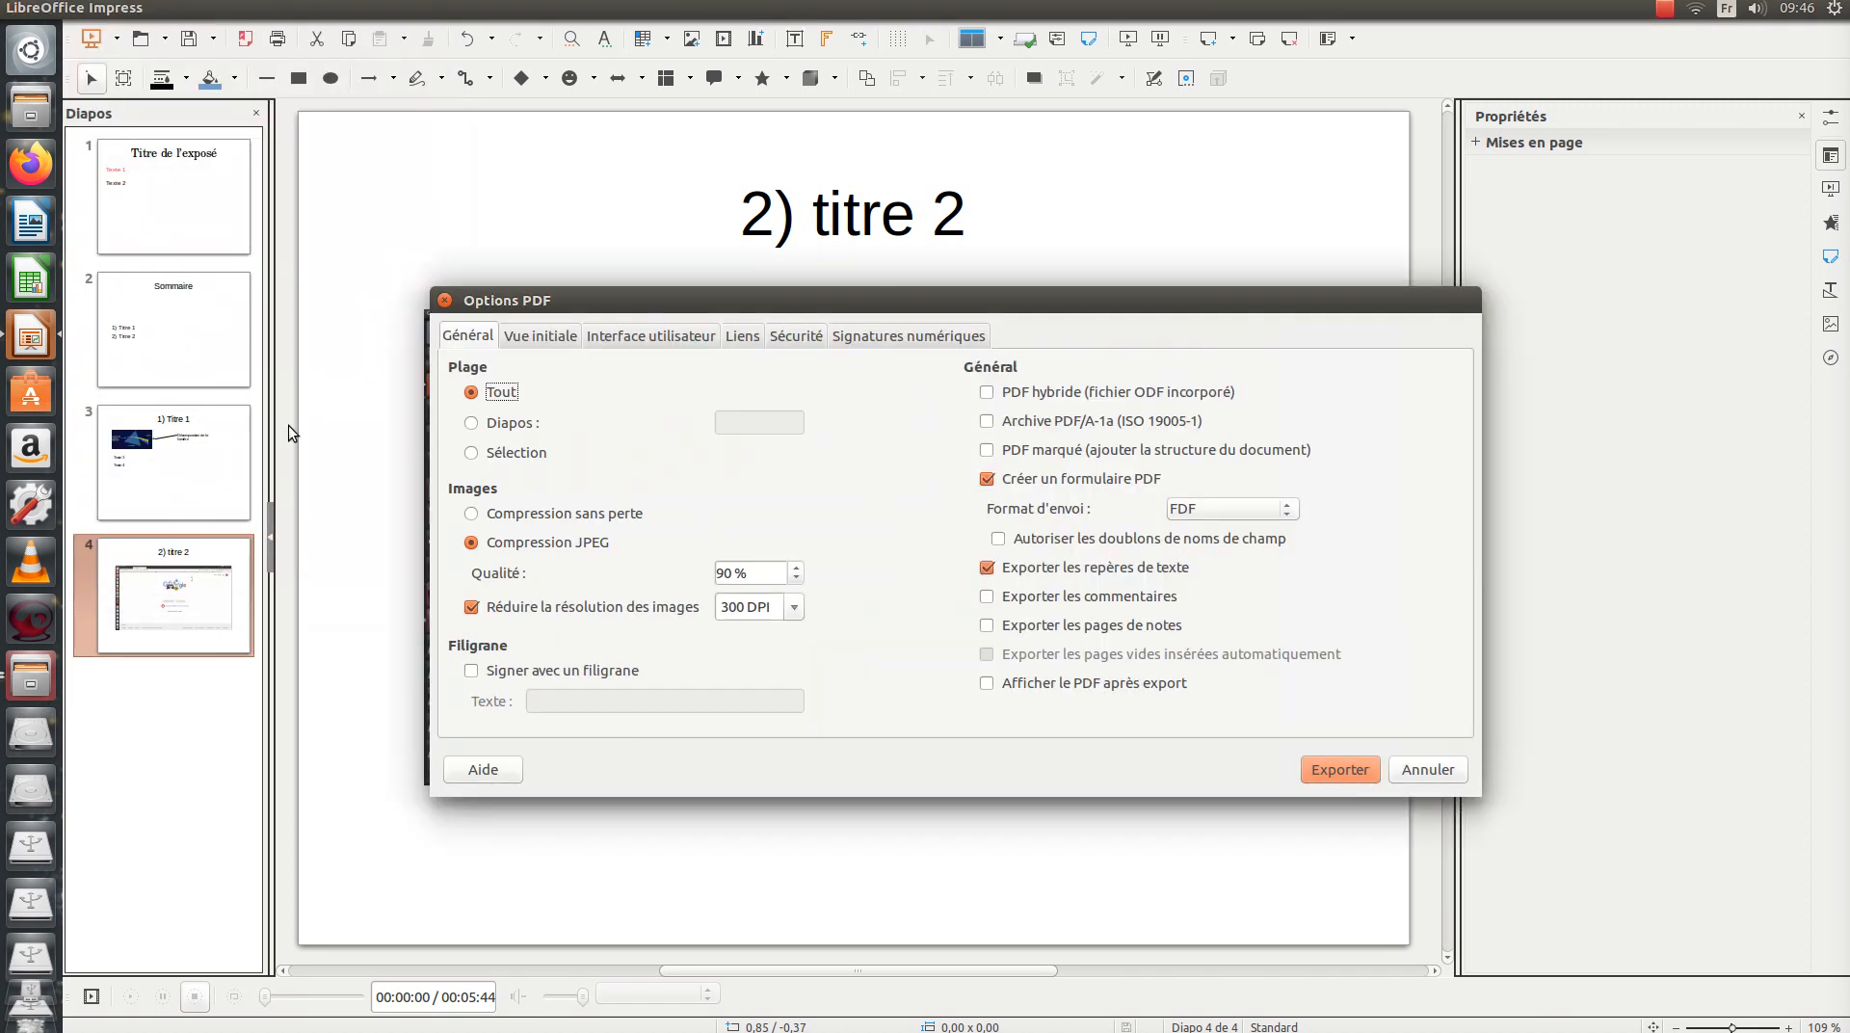
click(1367, 767)
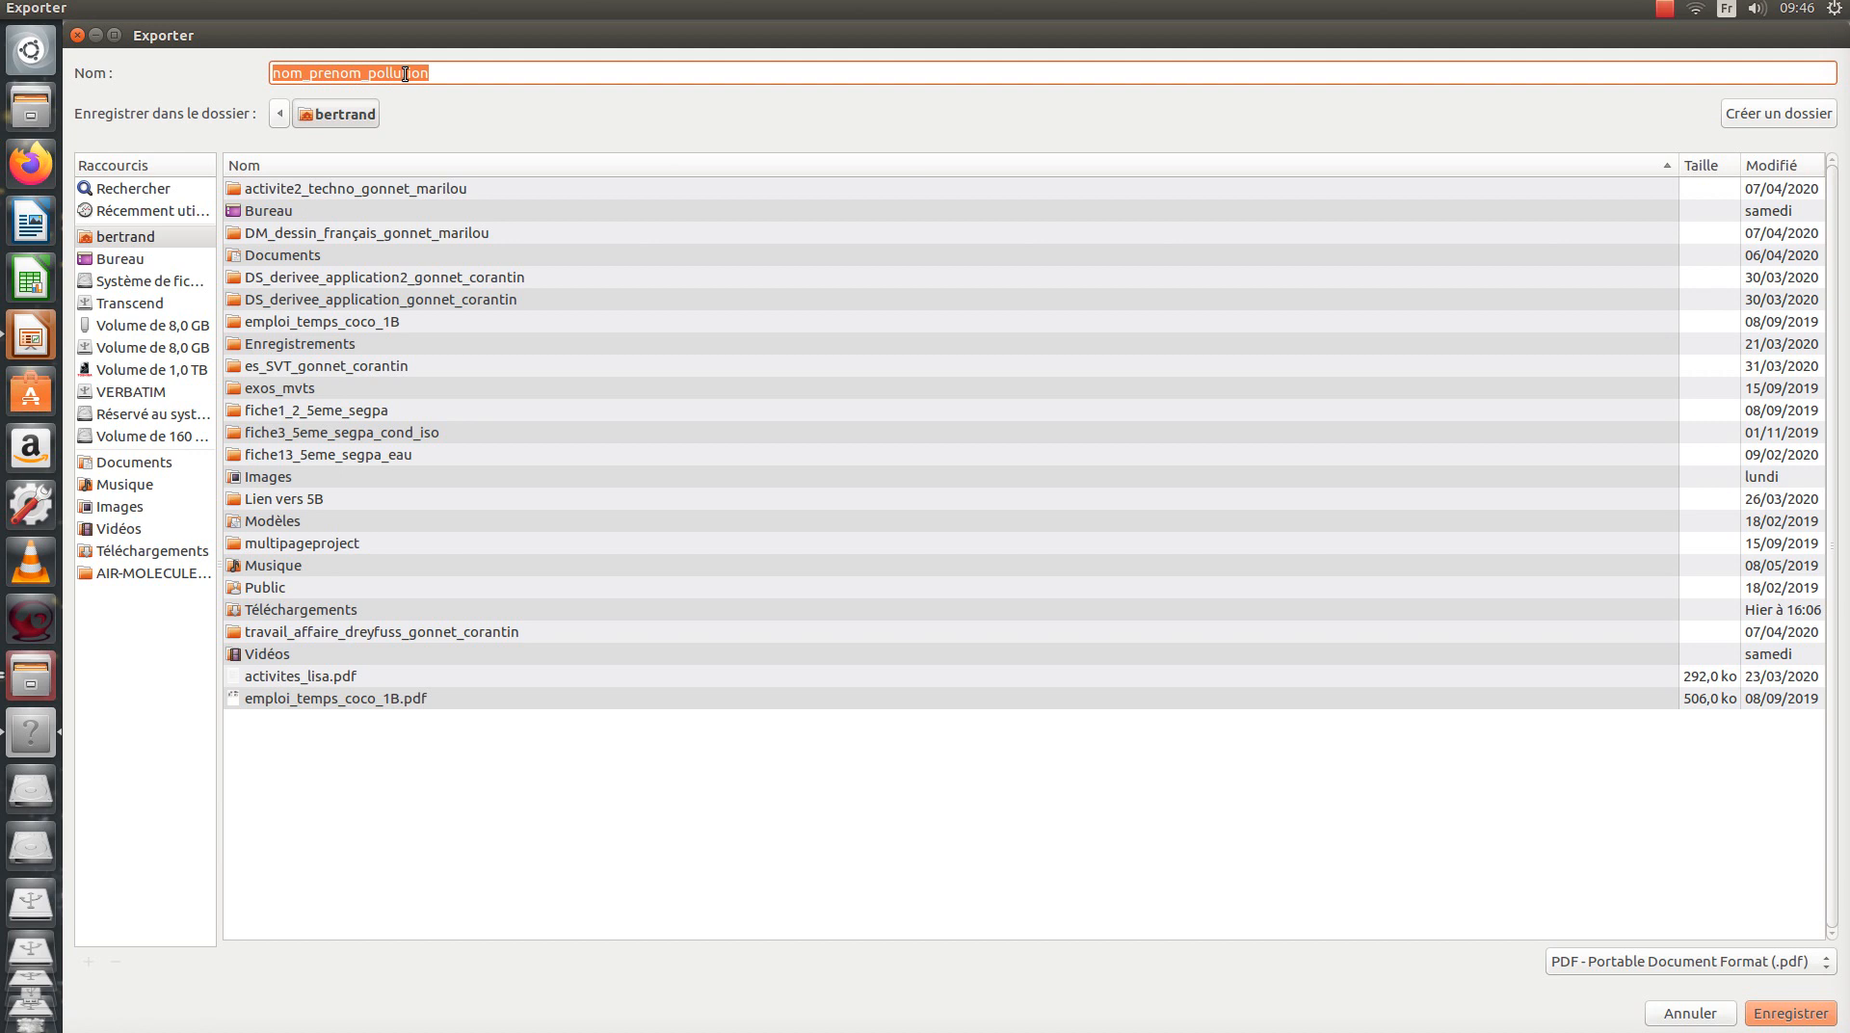
click(1798, 1015)
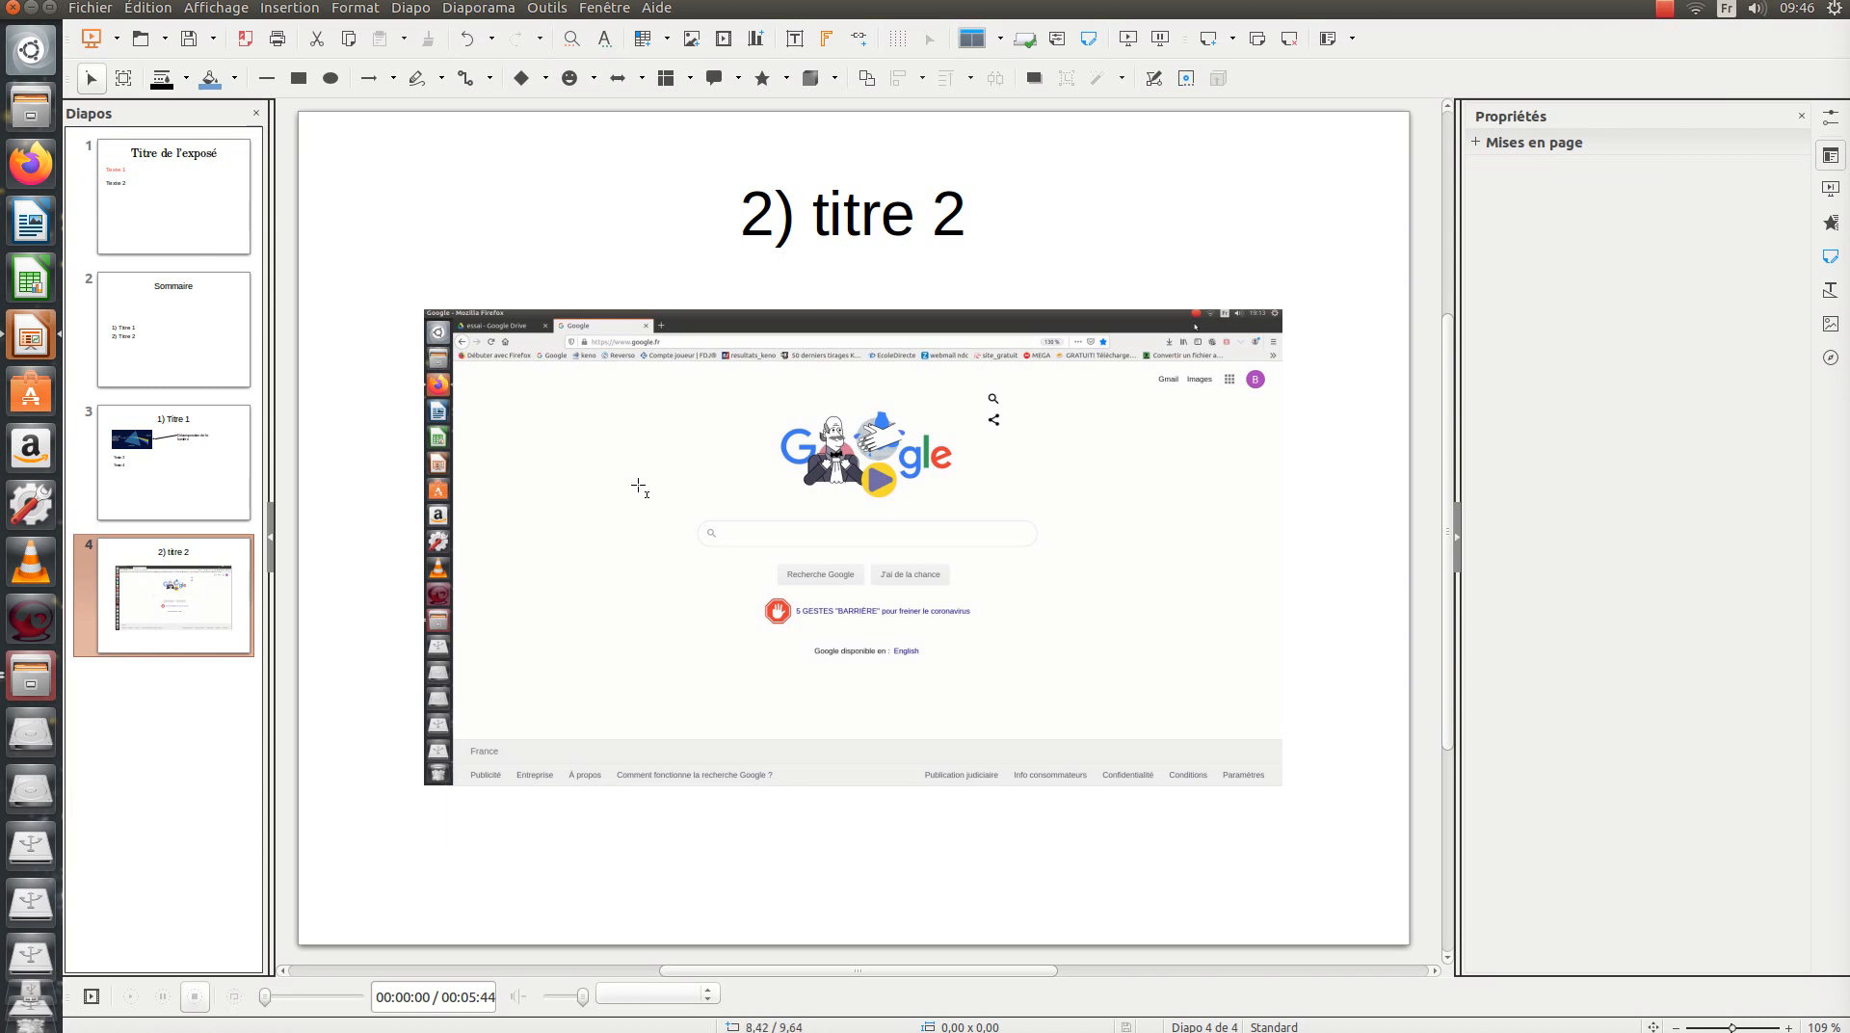
Switch to the file manager and open nom_prenom_pollution.pdf from the home folder
click(91, 8)
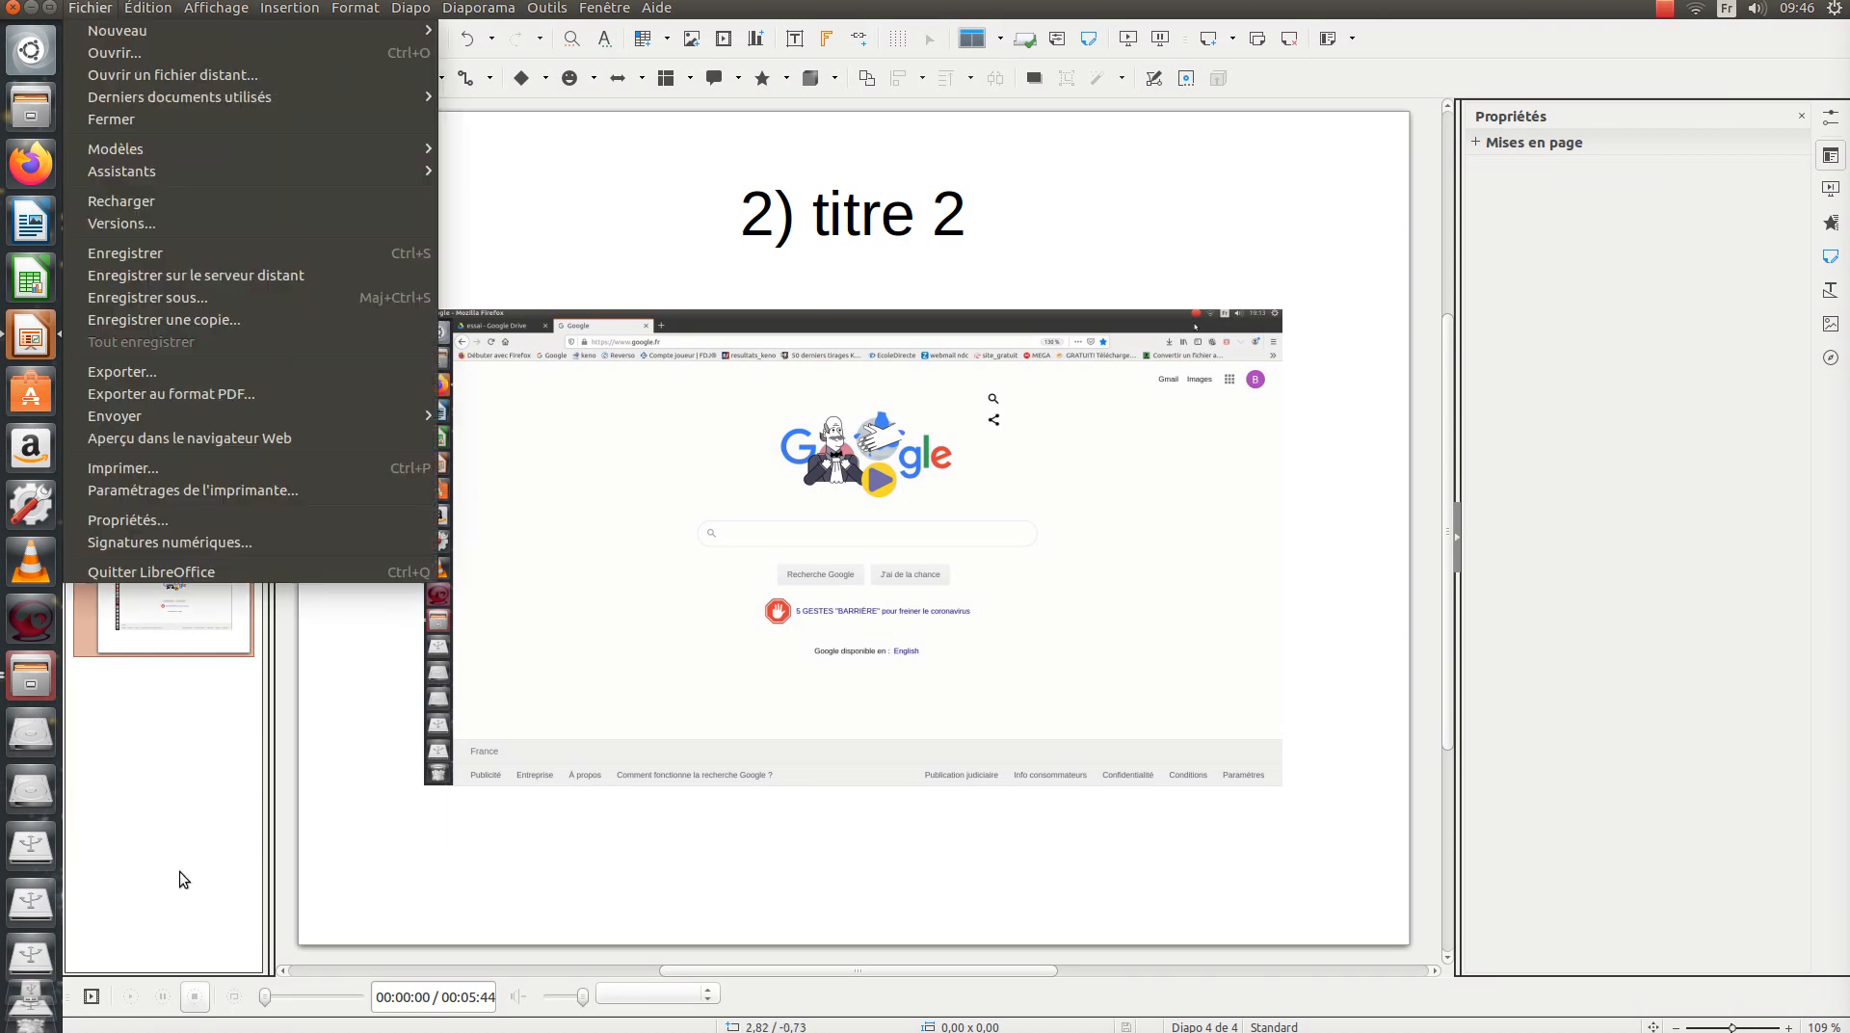
click(26, 693)
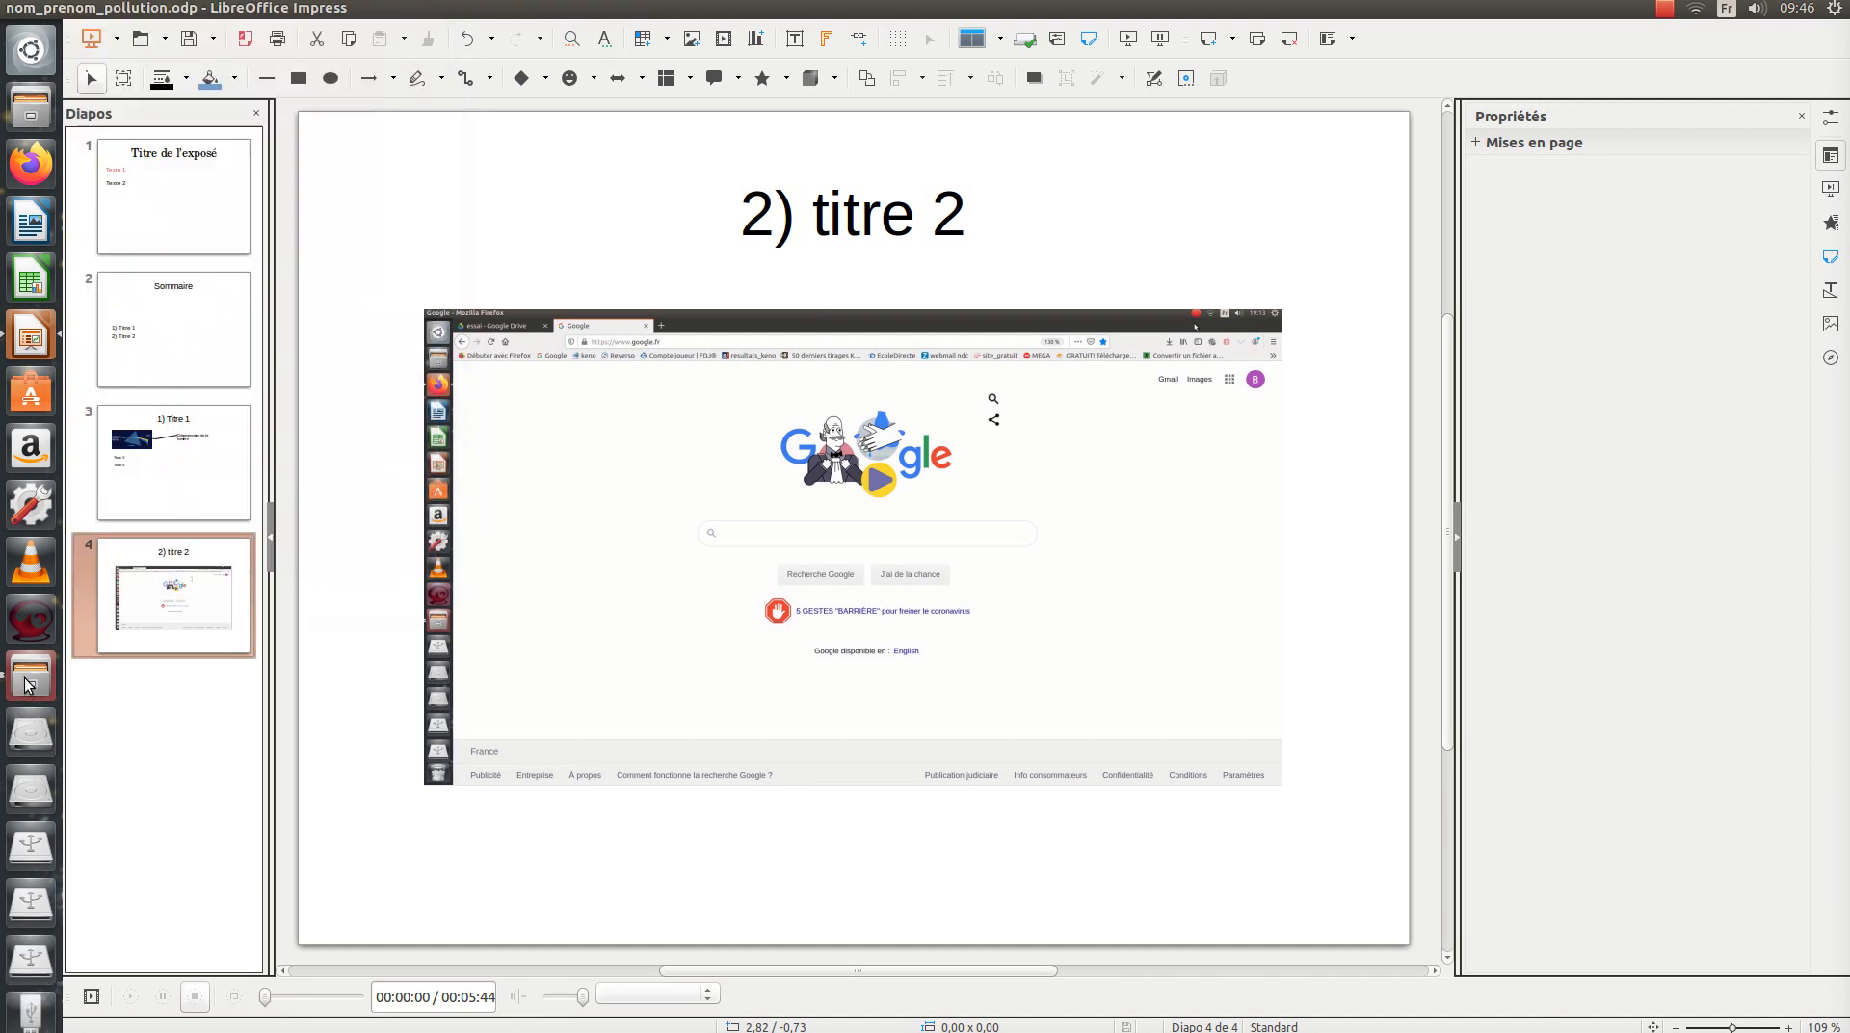
click(26, 680)
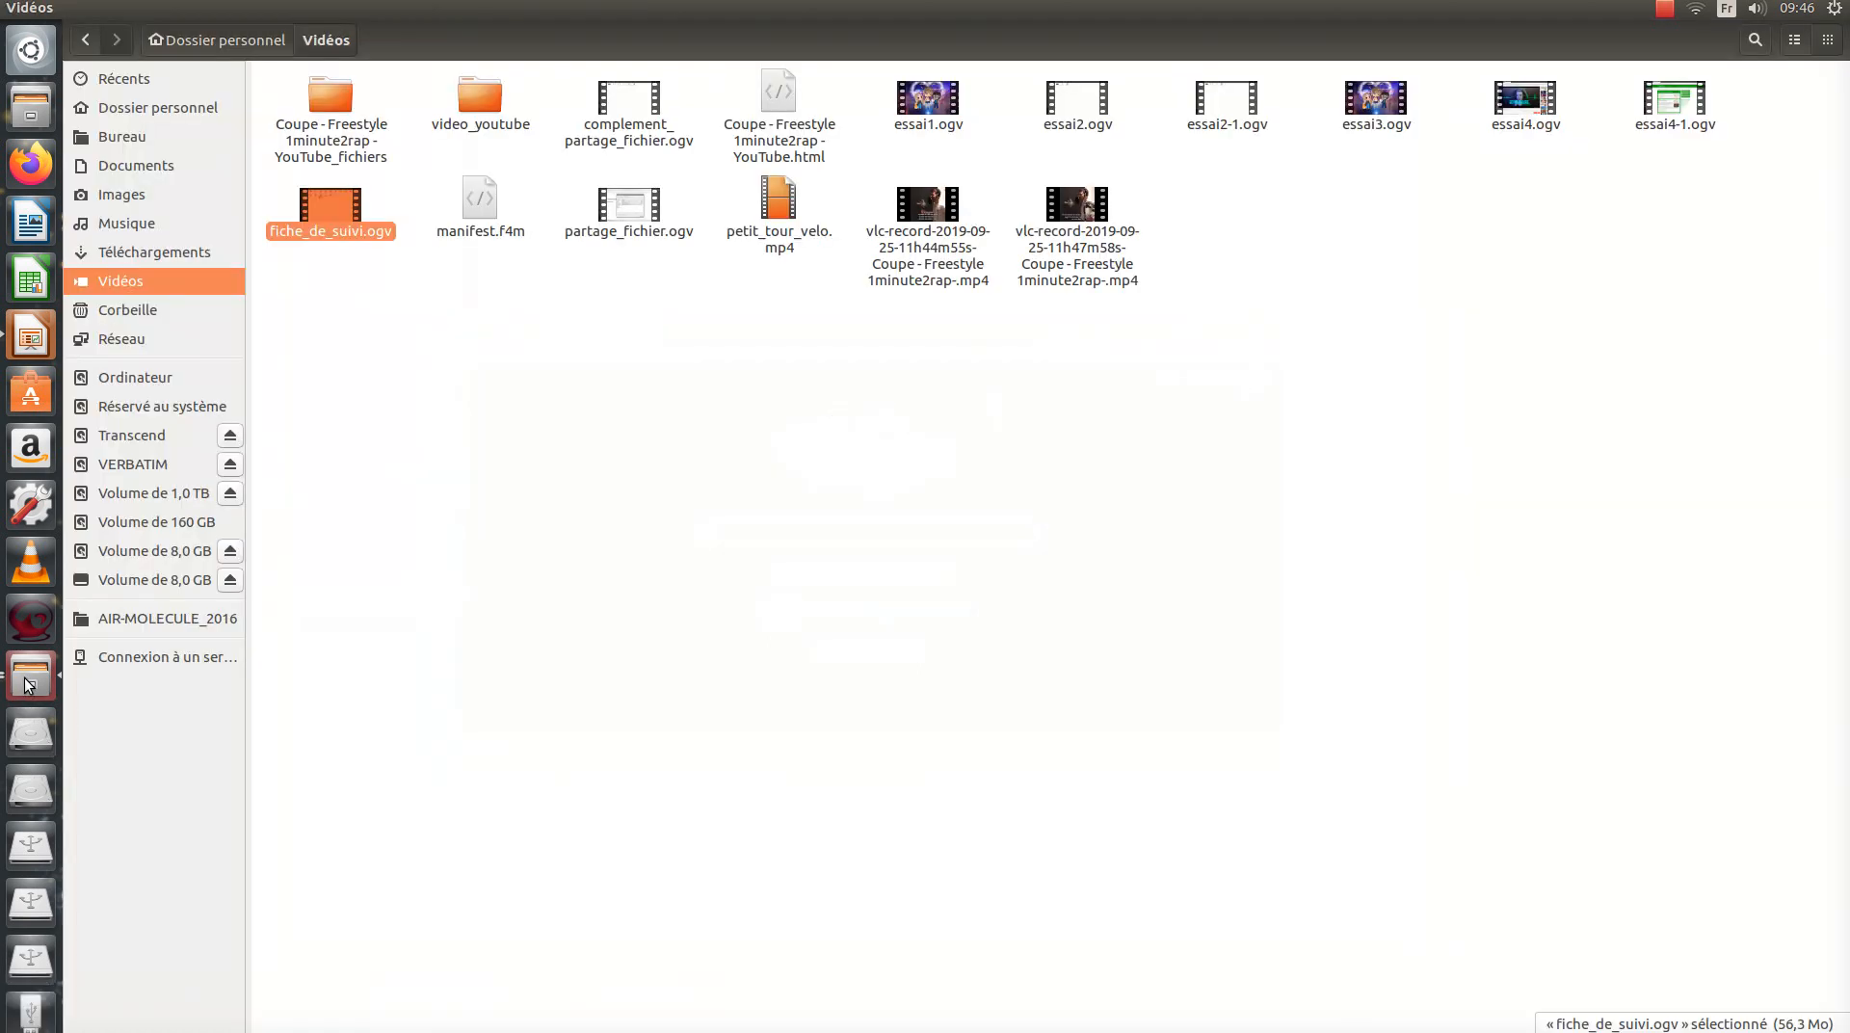
click(126, 107)
click(783, 436)
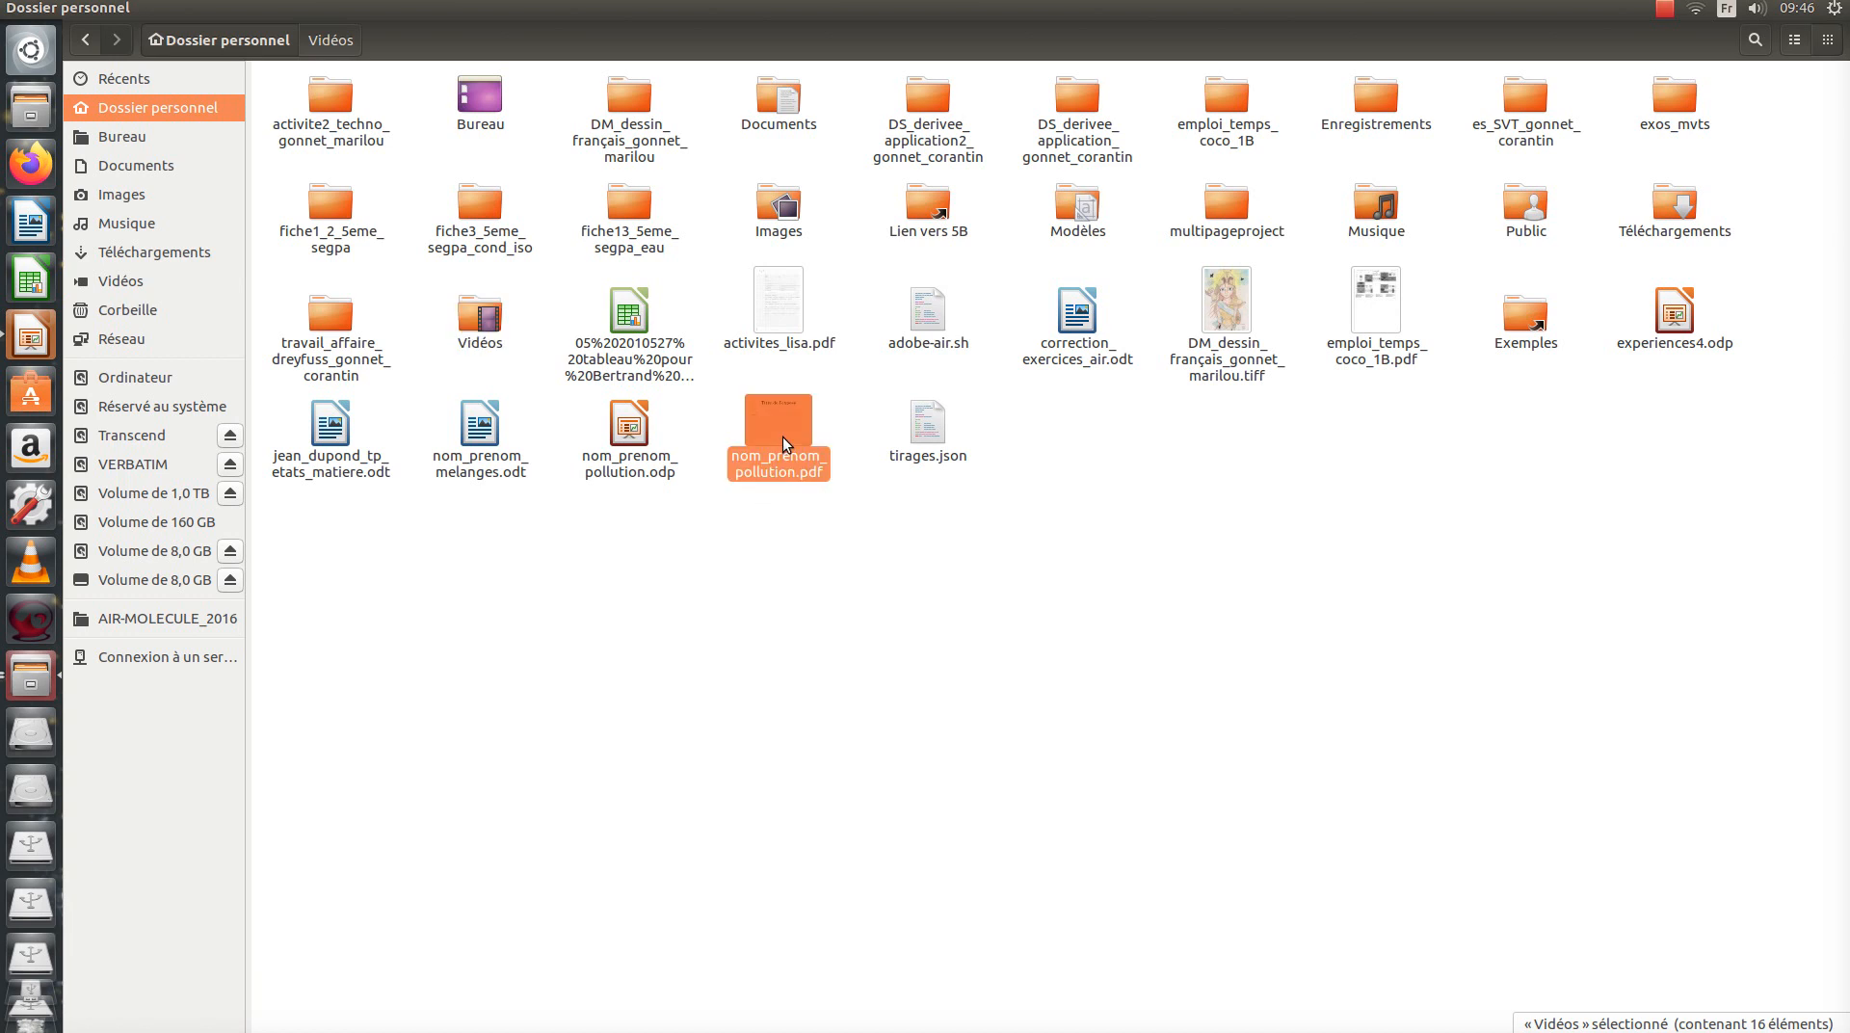
double_click(782, 438)
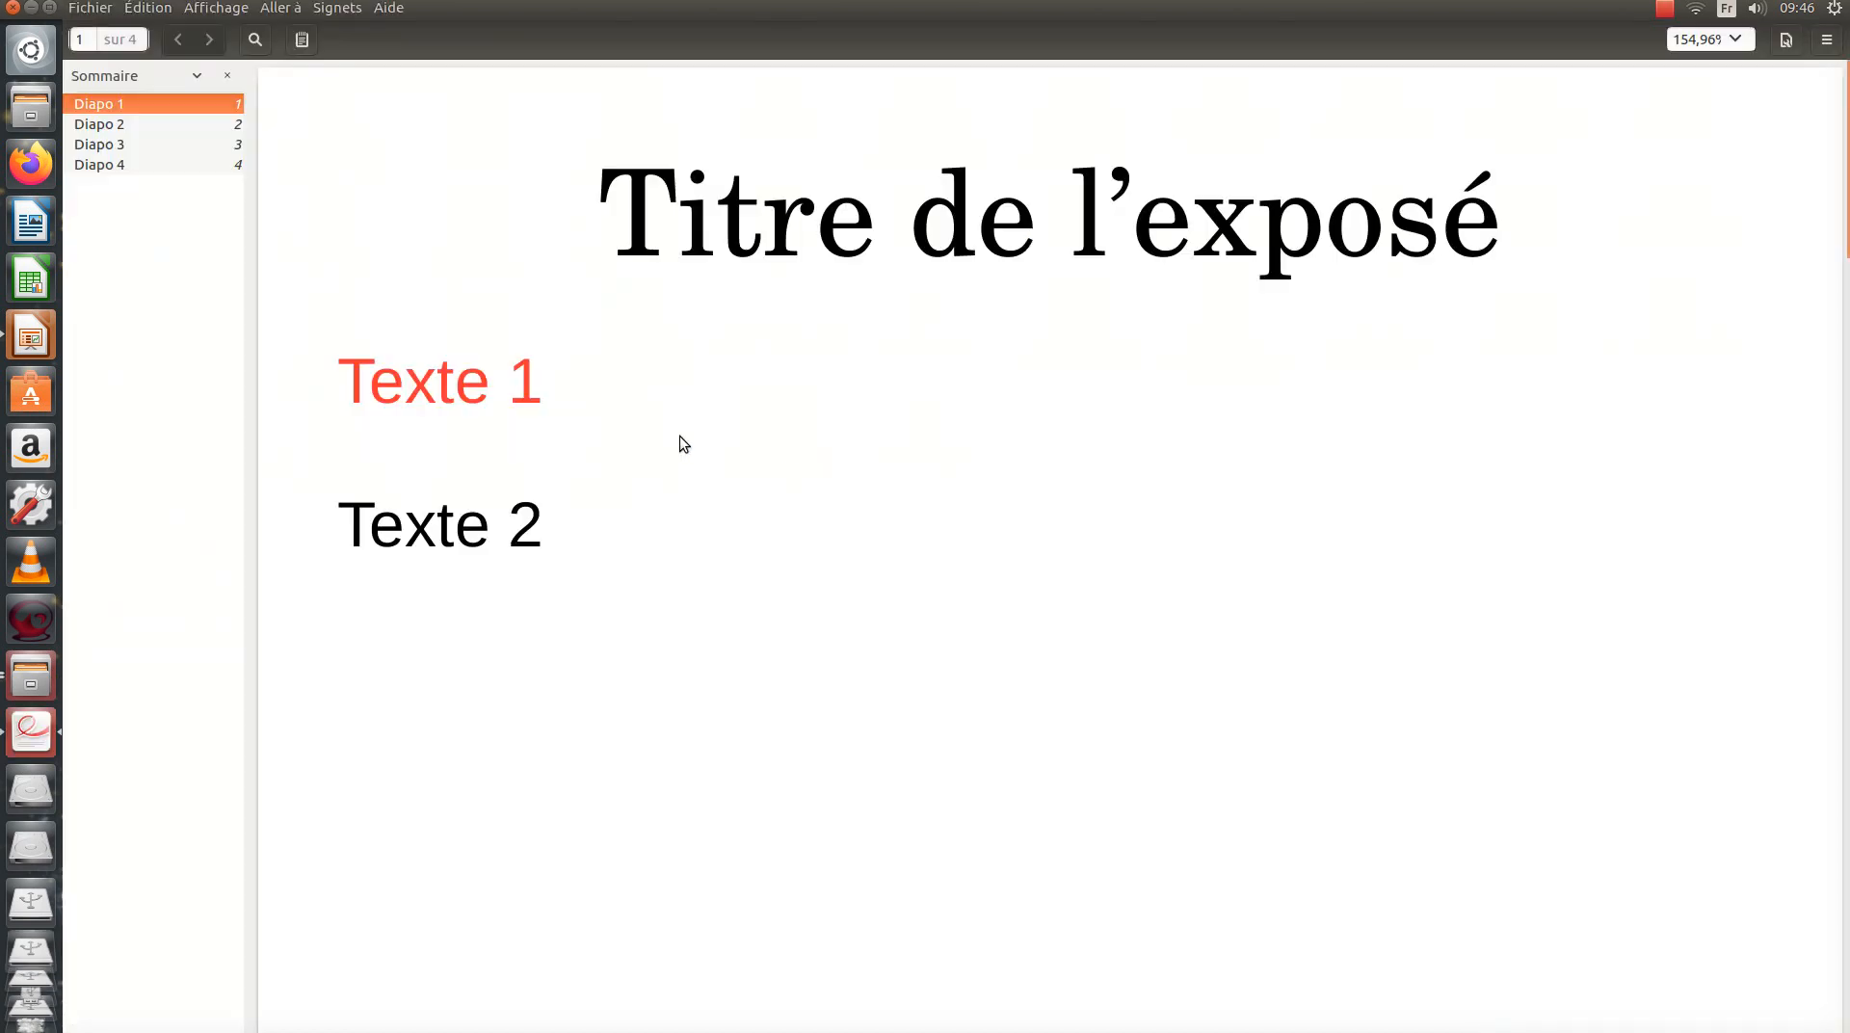
Review pages 2 to 4 of the exported PDF, close it, and switch back to the presentation in LibreOffice Impress
click(183, 127)
click(183, 141)
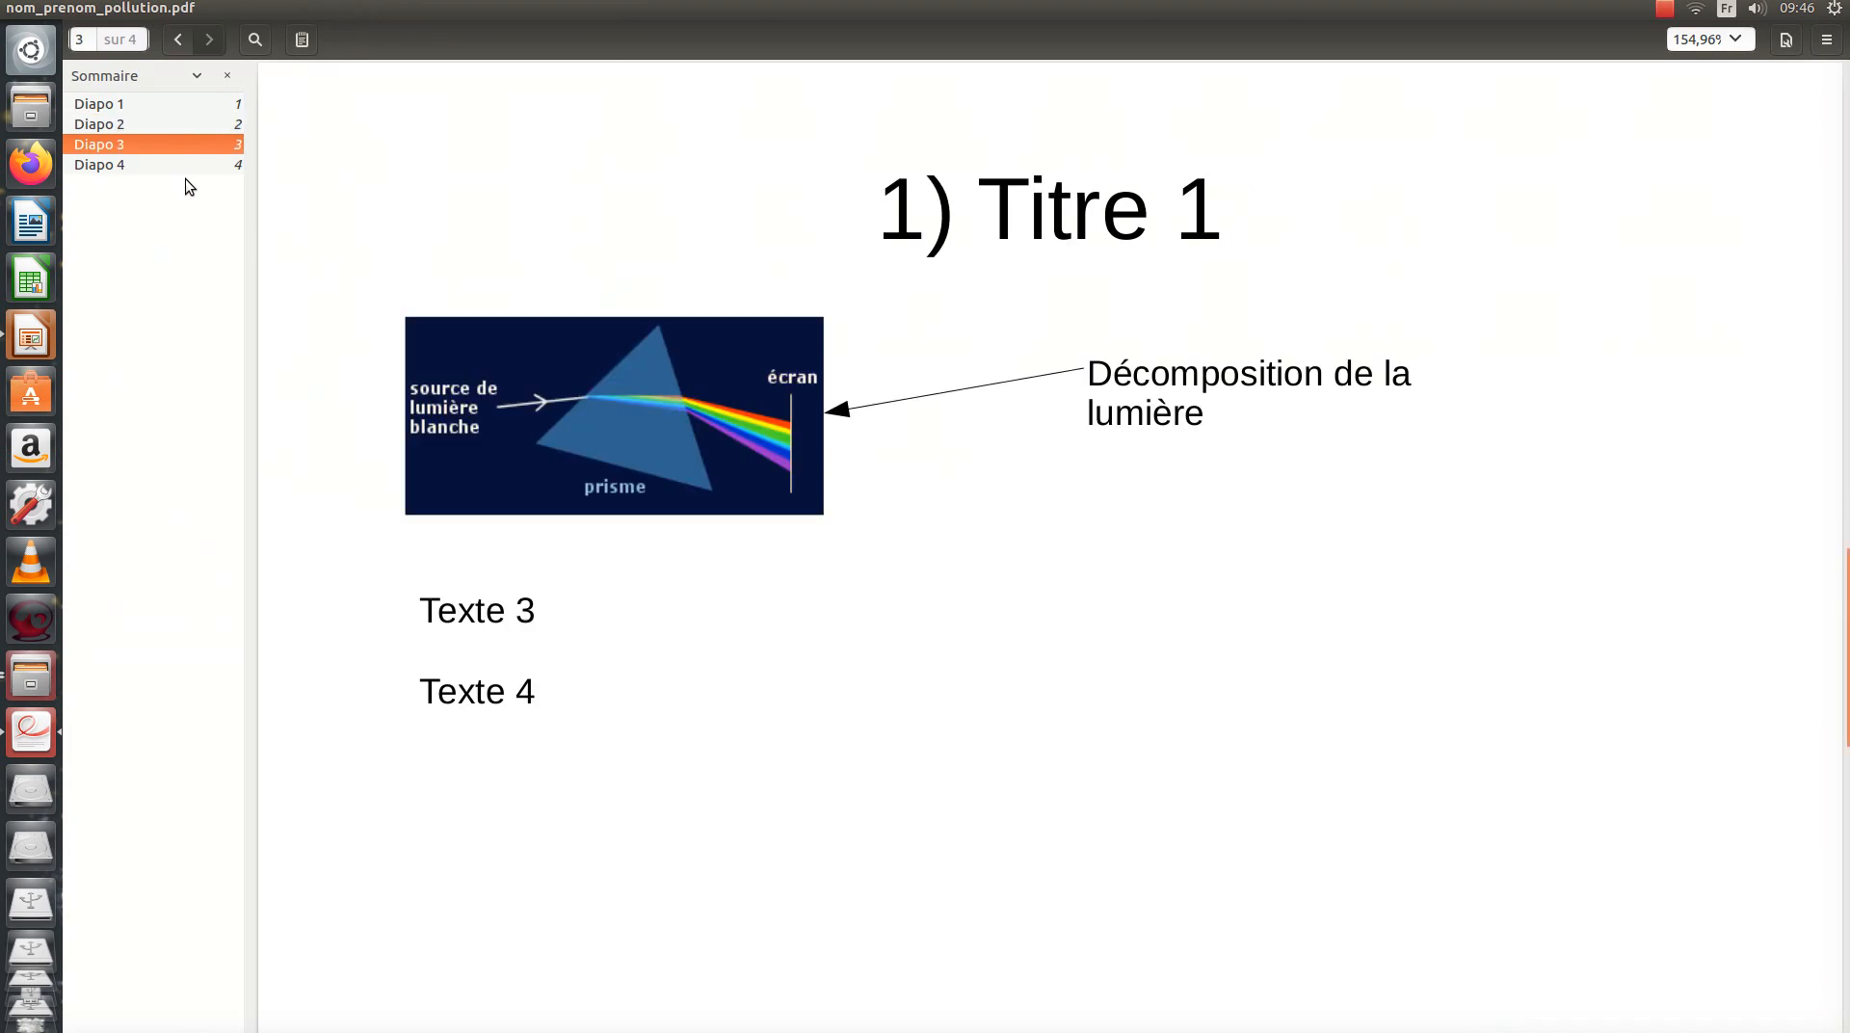
click(187, 164)
scroll(1211, 627, down, 2)
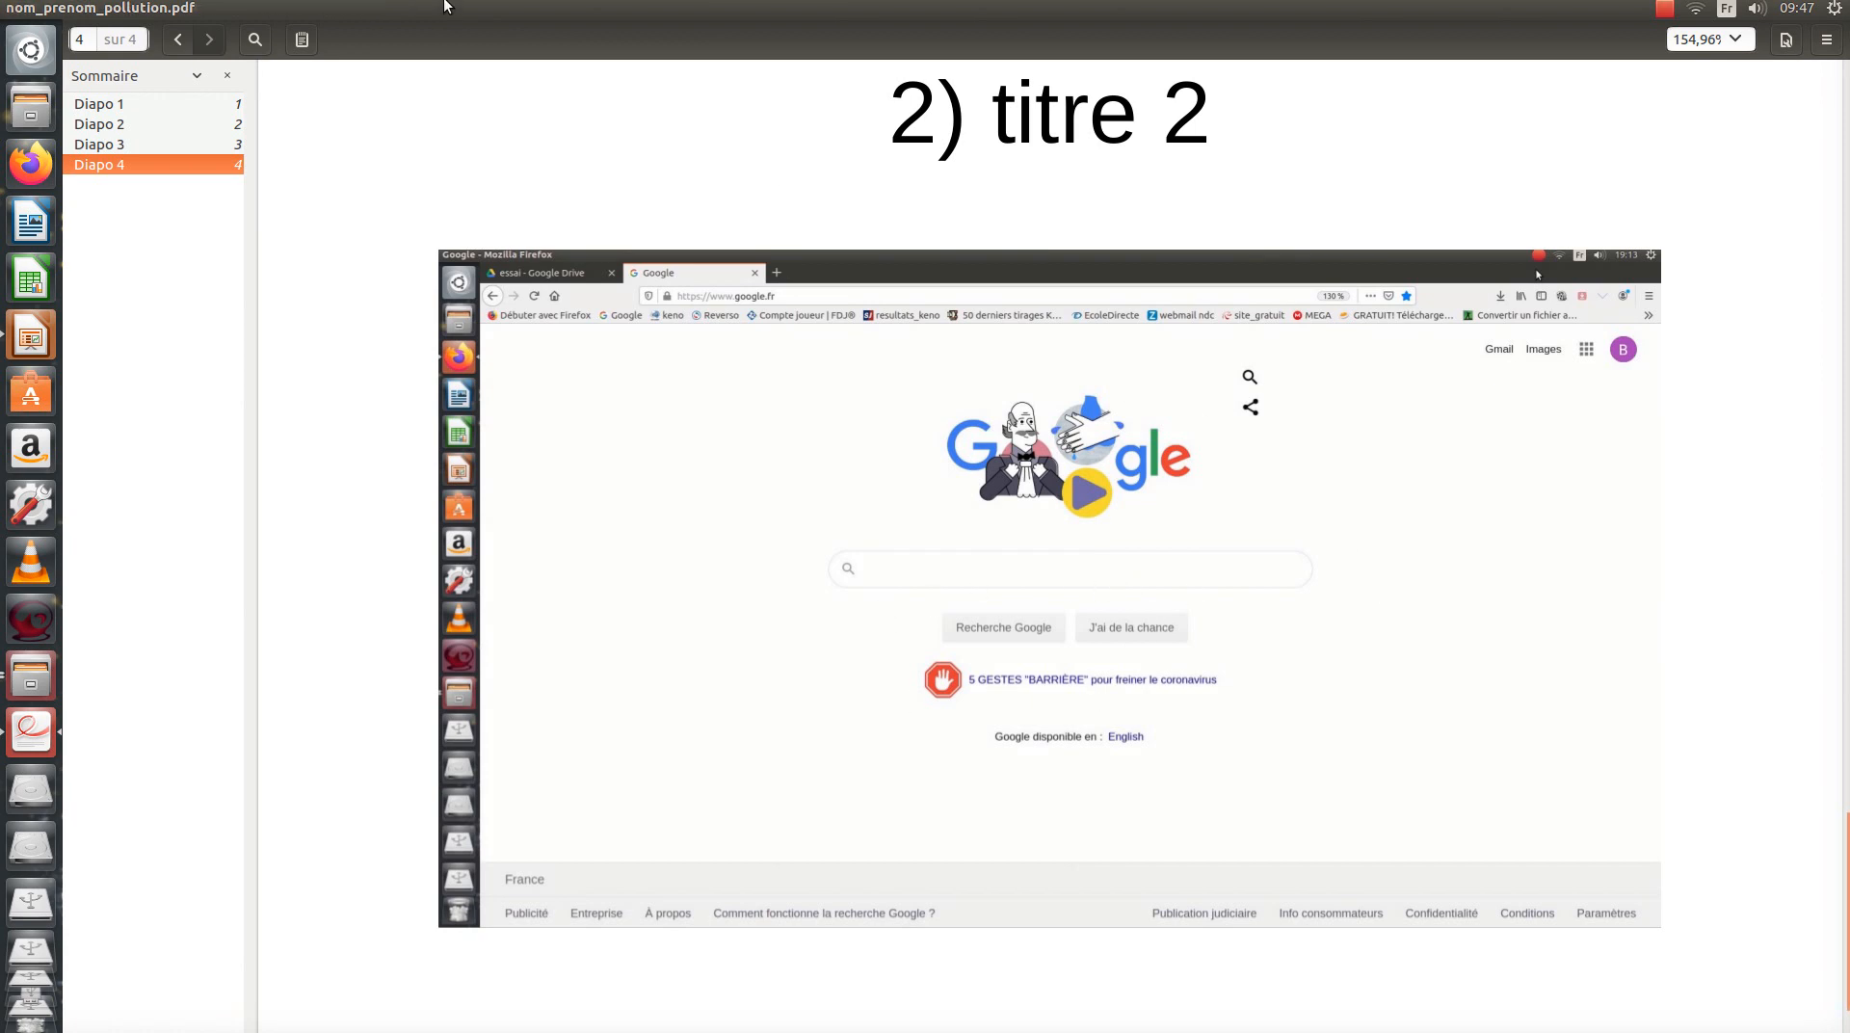
click(13, 8)
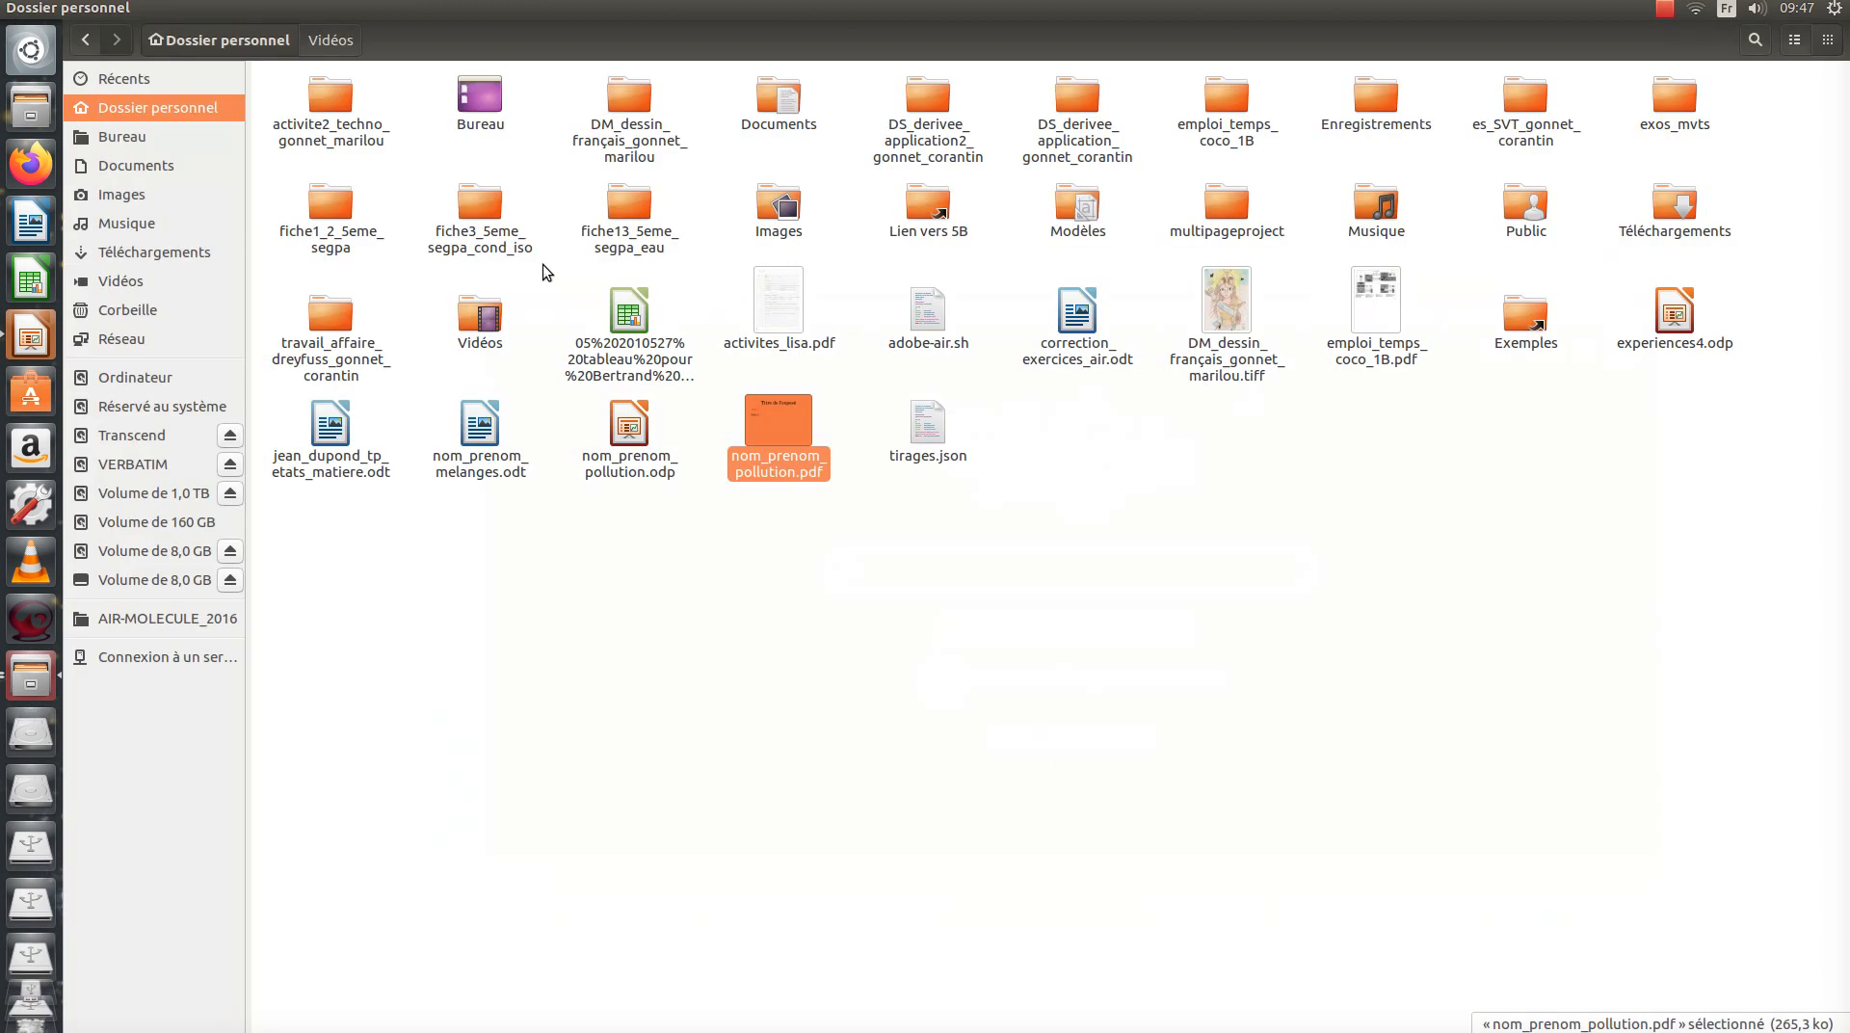
click(32, 334)
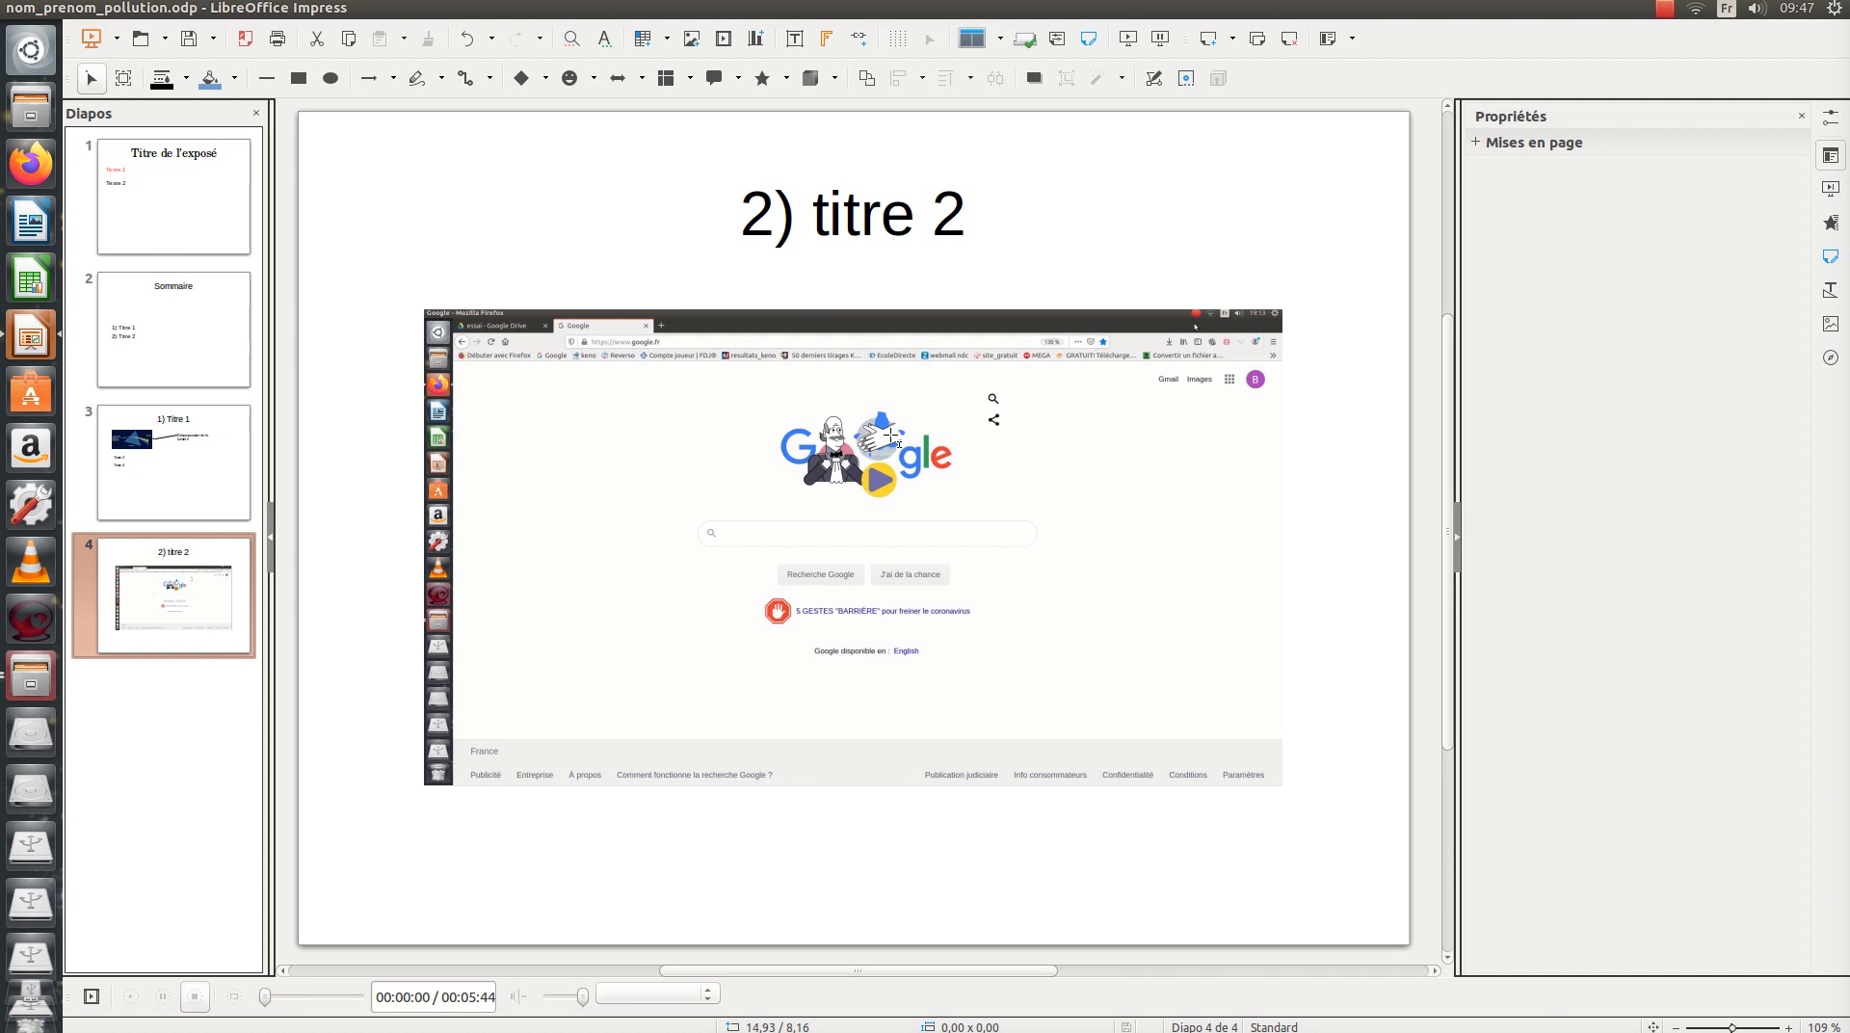
click(1666, 10)
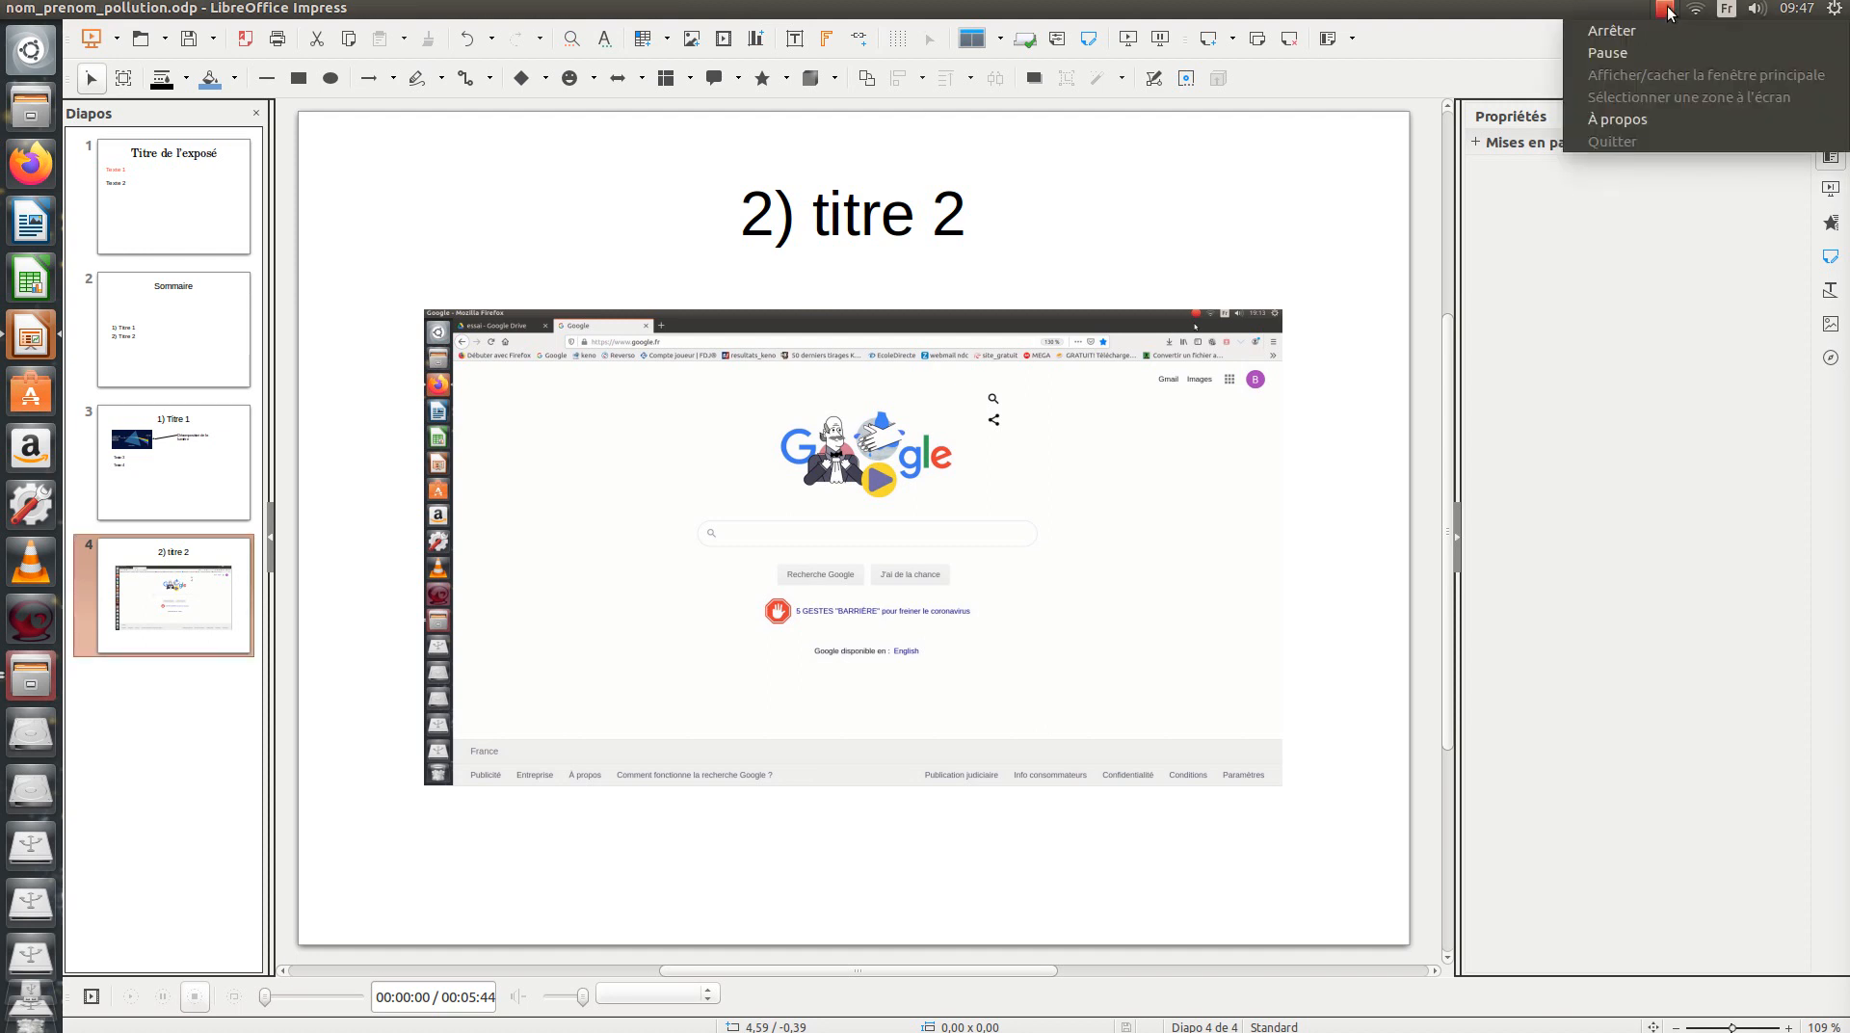